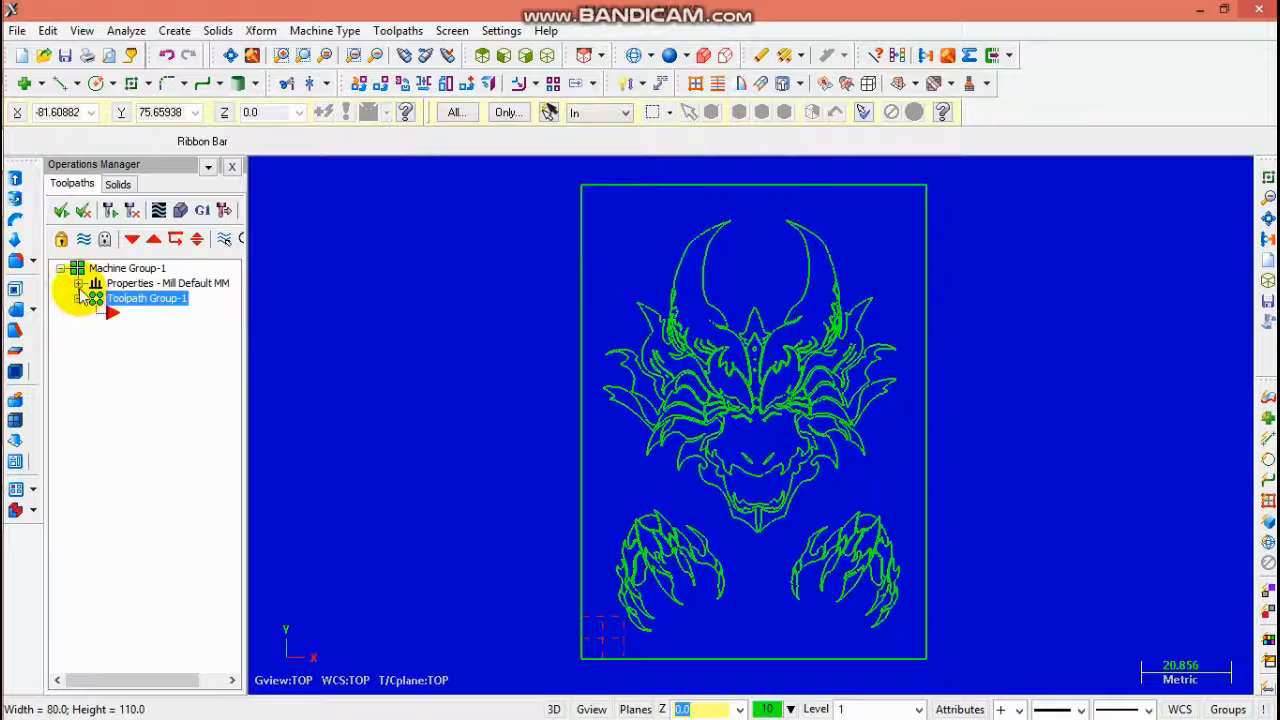
- Define the rectangular stock from the geometry's bounding box, 80 by 110 with a Z of 3.0, and confirm
left_click(151, 328)
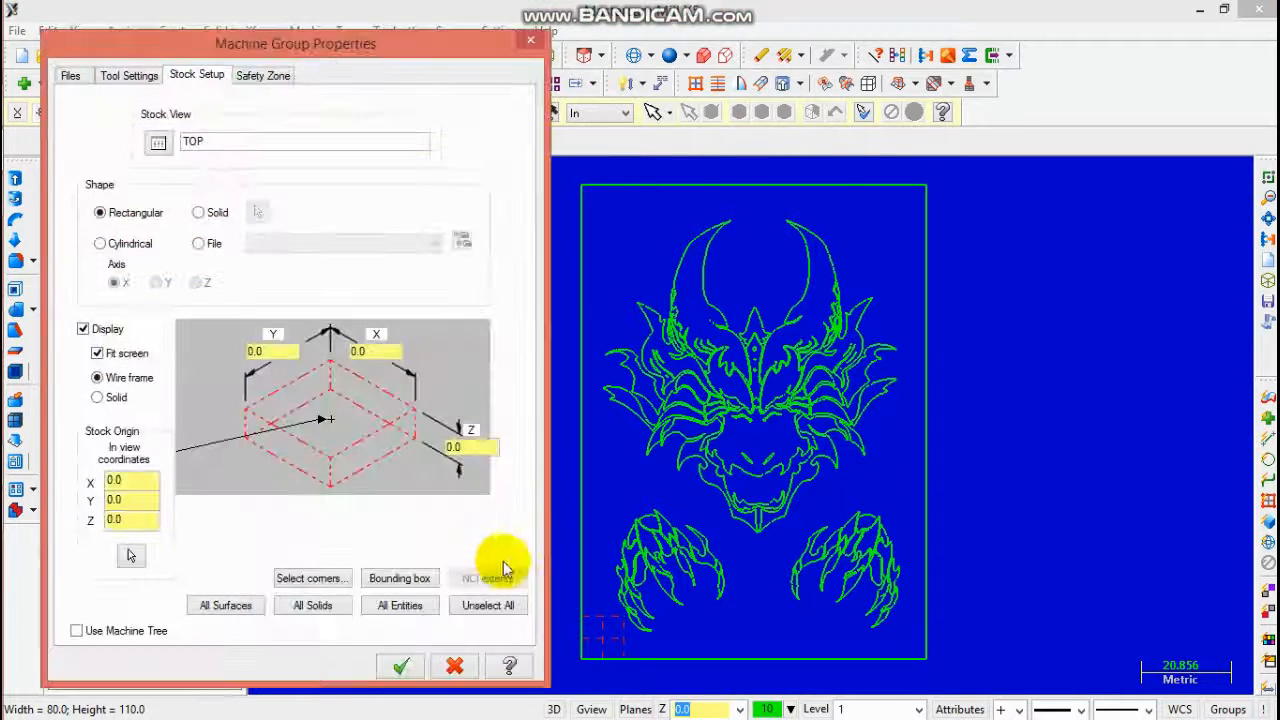
left_click(400, 577)
left_click(185, 585)
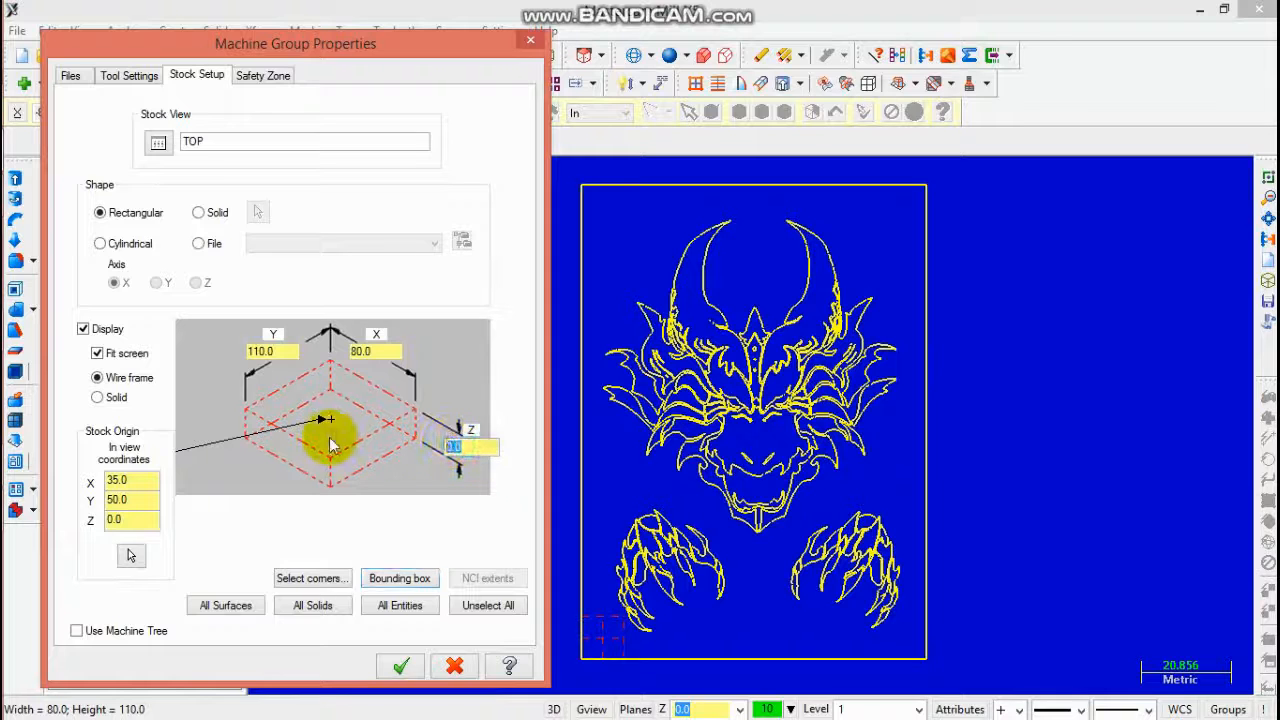
left_click(400, 665)
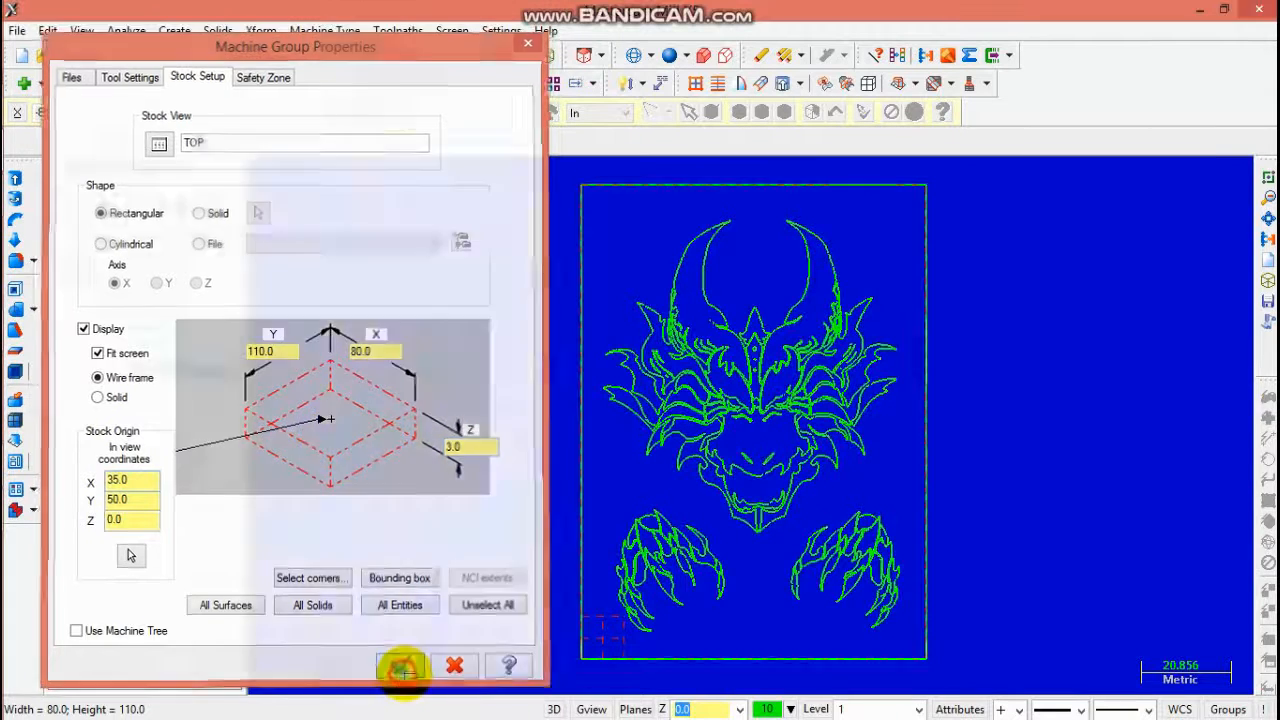
- Start a new Engraving toolpath to open chain selection
left_click(430, 80)
left_click(398, 30)
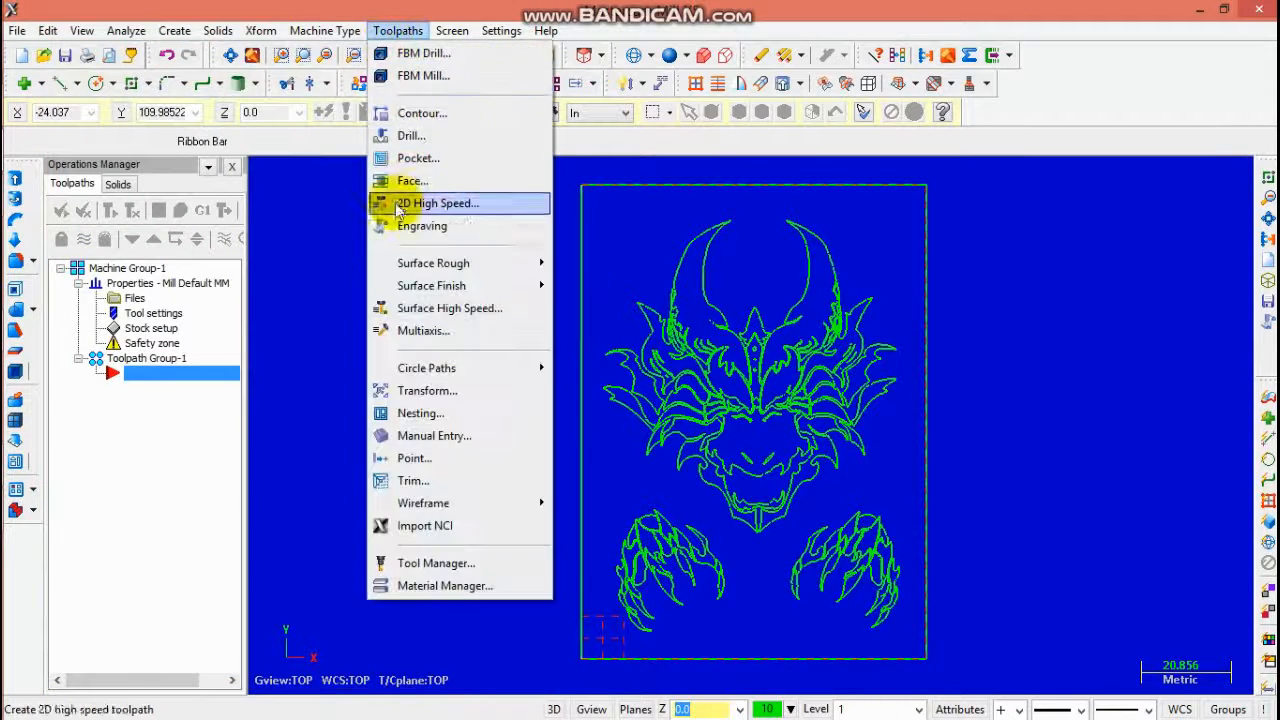
left_click(400, 223)
left_click(149, 265)
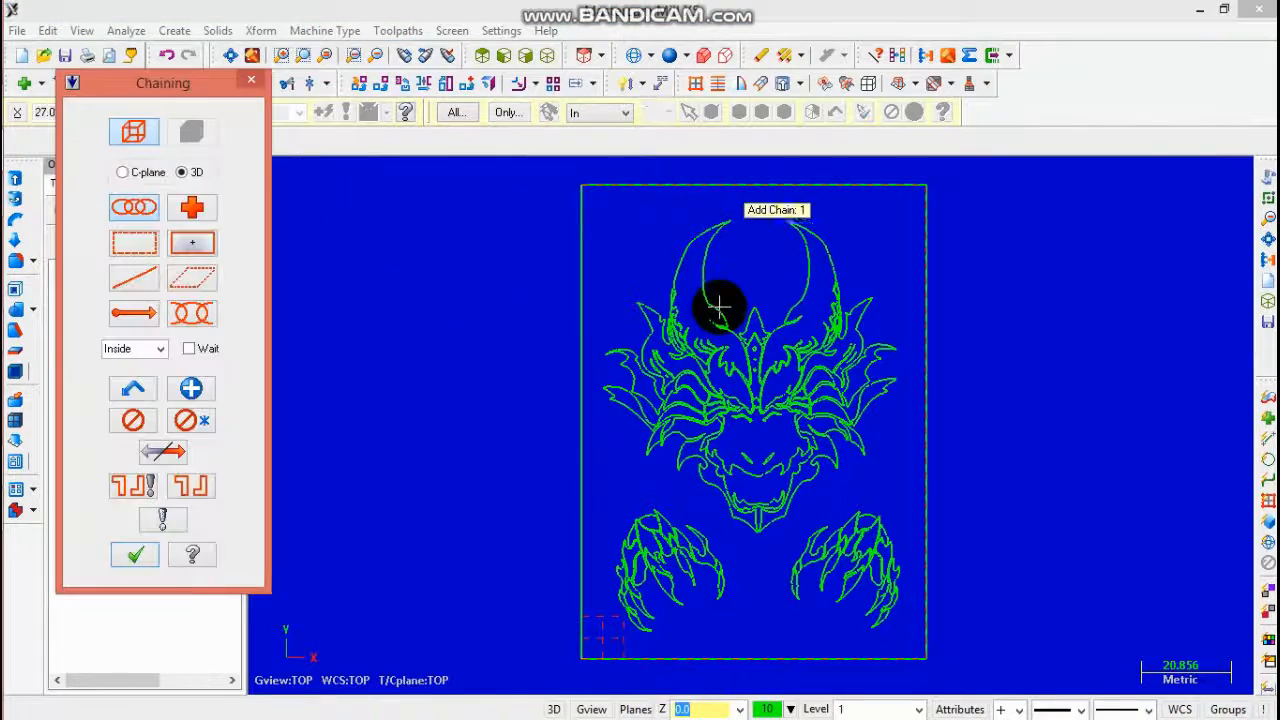
- Begin chaining the left horn outline, choosing the next branch at the first branch point
scroll(700, 280, "up", 3)
left_click(675, 250)
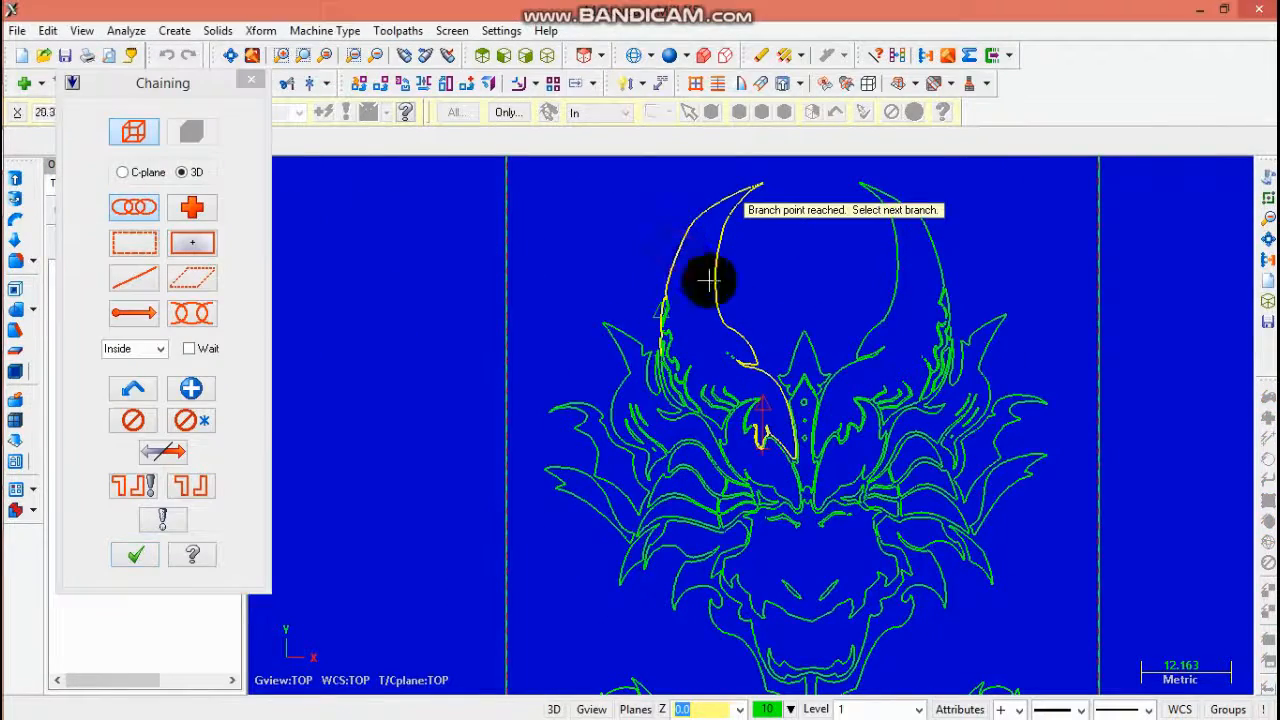
scroll(758, 445, "up", 4)
scroll(740, 428, "up", 3)
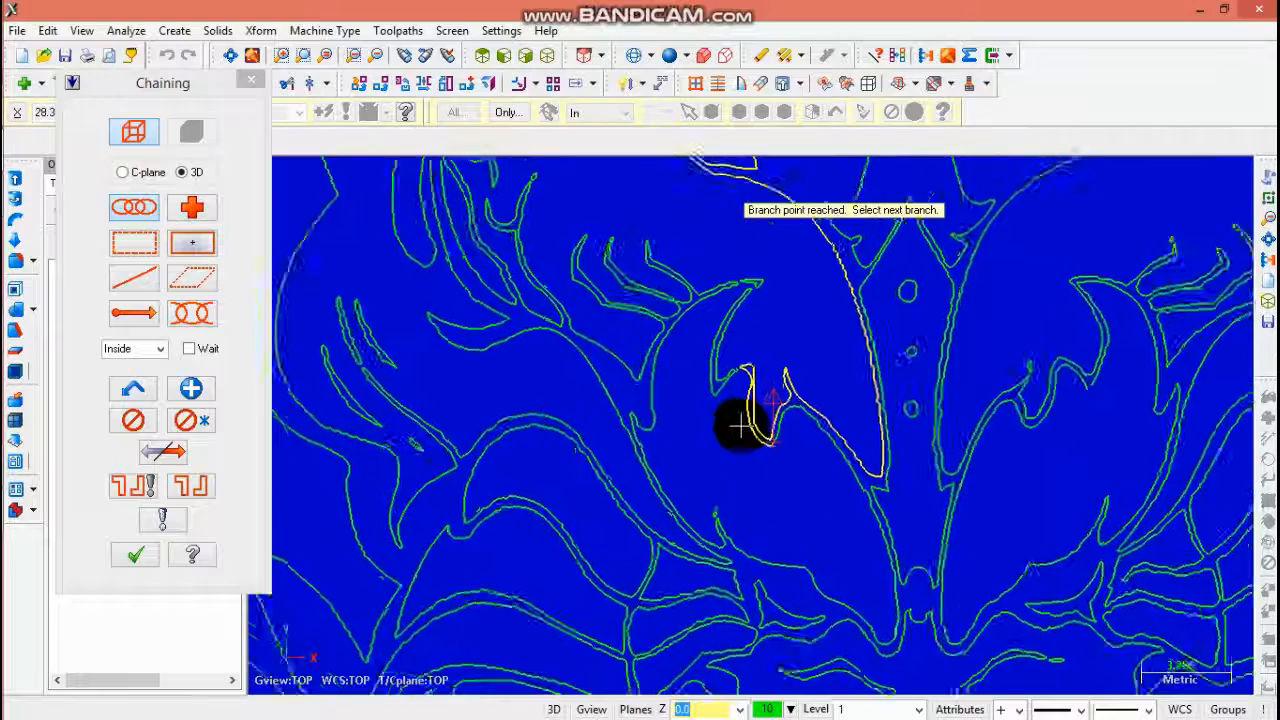
left_click(790, 432)
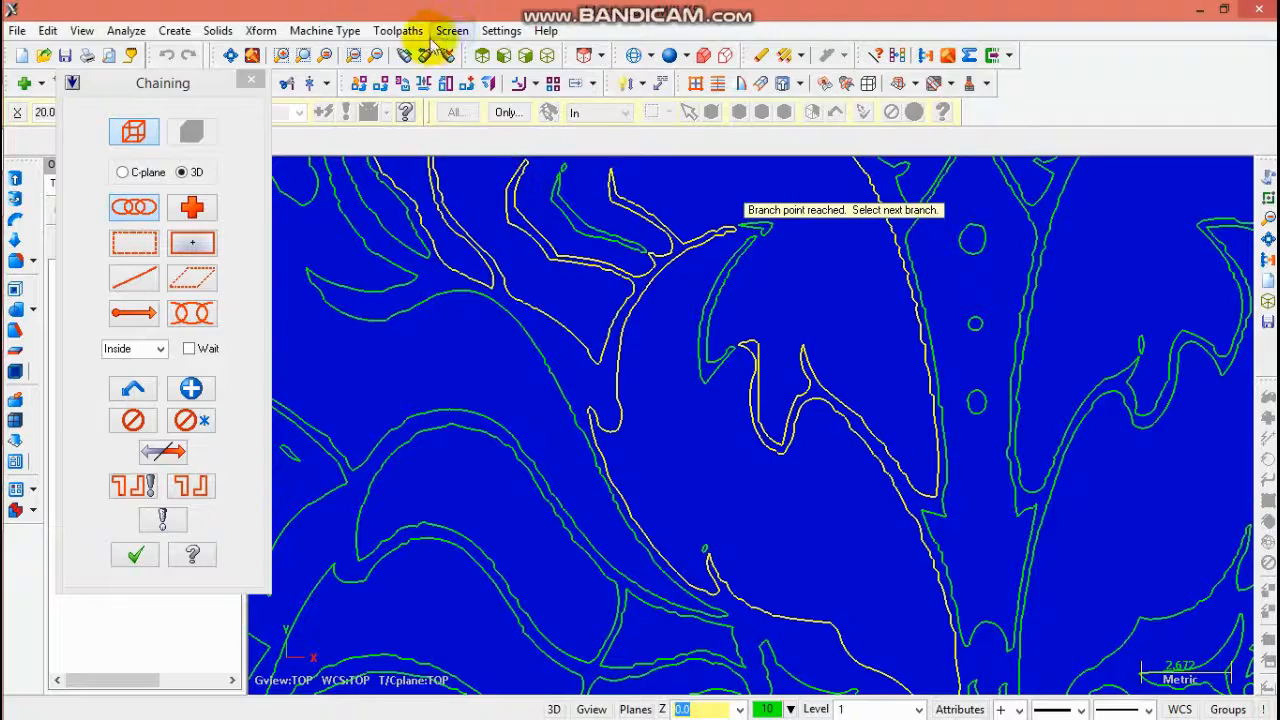
- Follow the branching outline along the left side of the face and end the chain
left_click(386, 62)
left_click(386, 62)
left_click(386, 62)
left_click(386, 62)
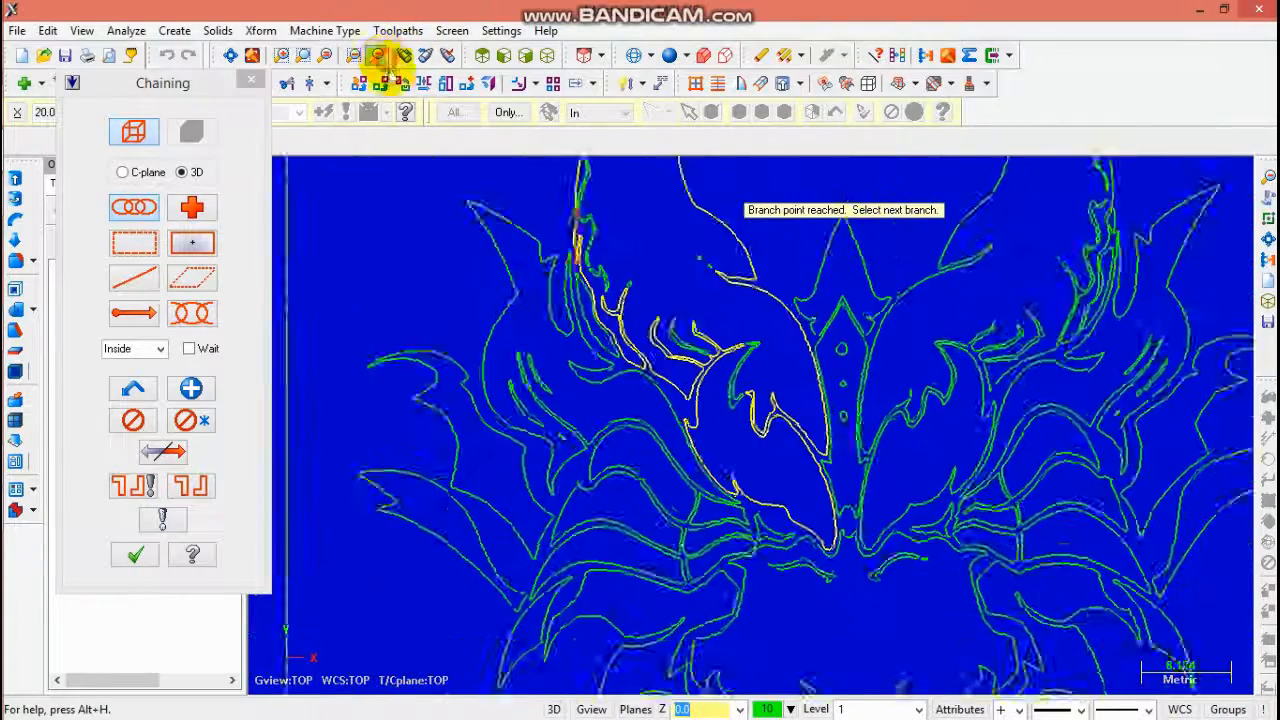
left_click(386, 62)
scroll(582, 282, "up", 10)
scroll(623, 316, "up", 3)
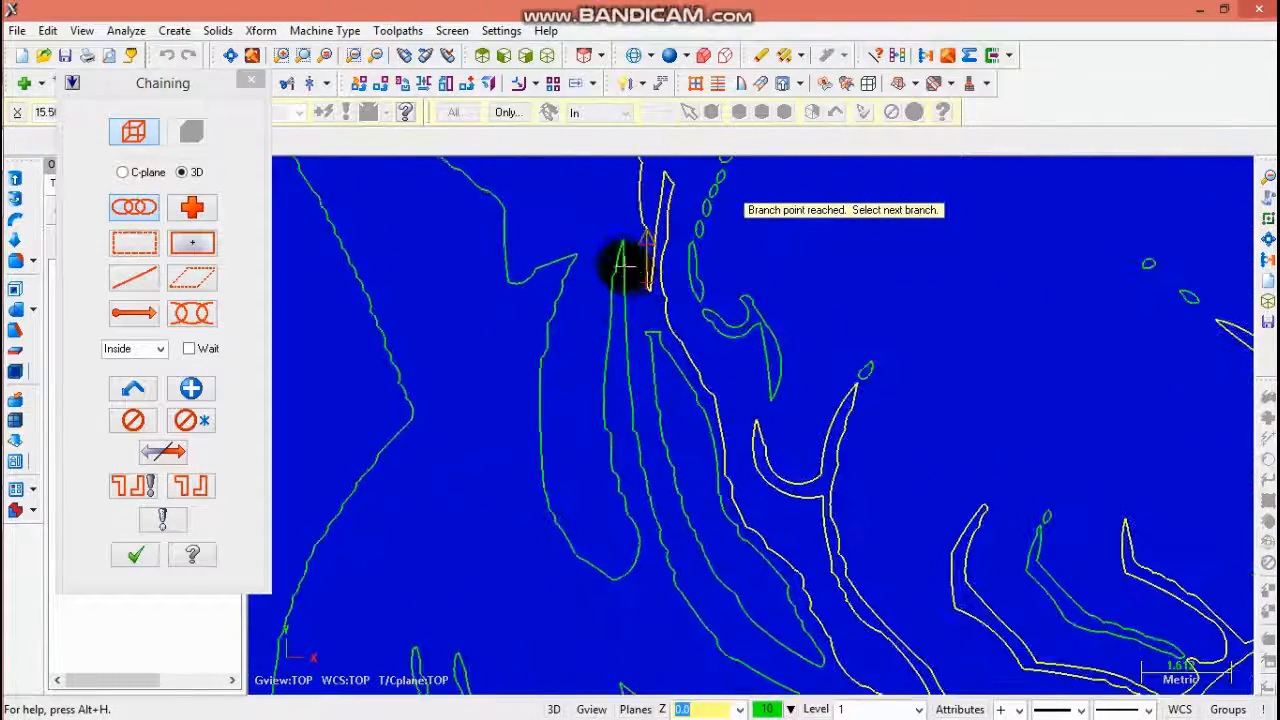
scroll(620, 270, "down", 5)
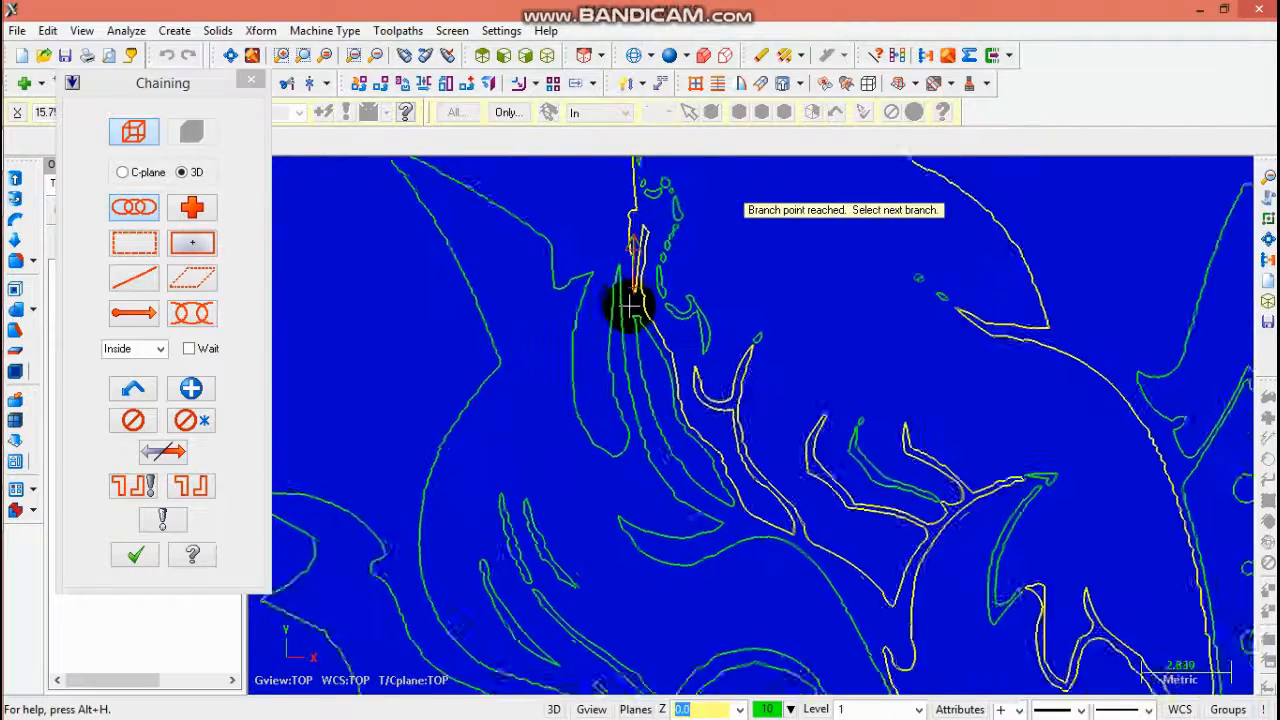
scroll(630, 305, "down", 2)
left_click(190, 388)
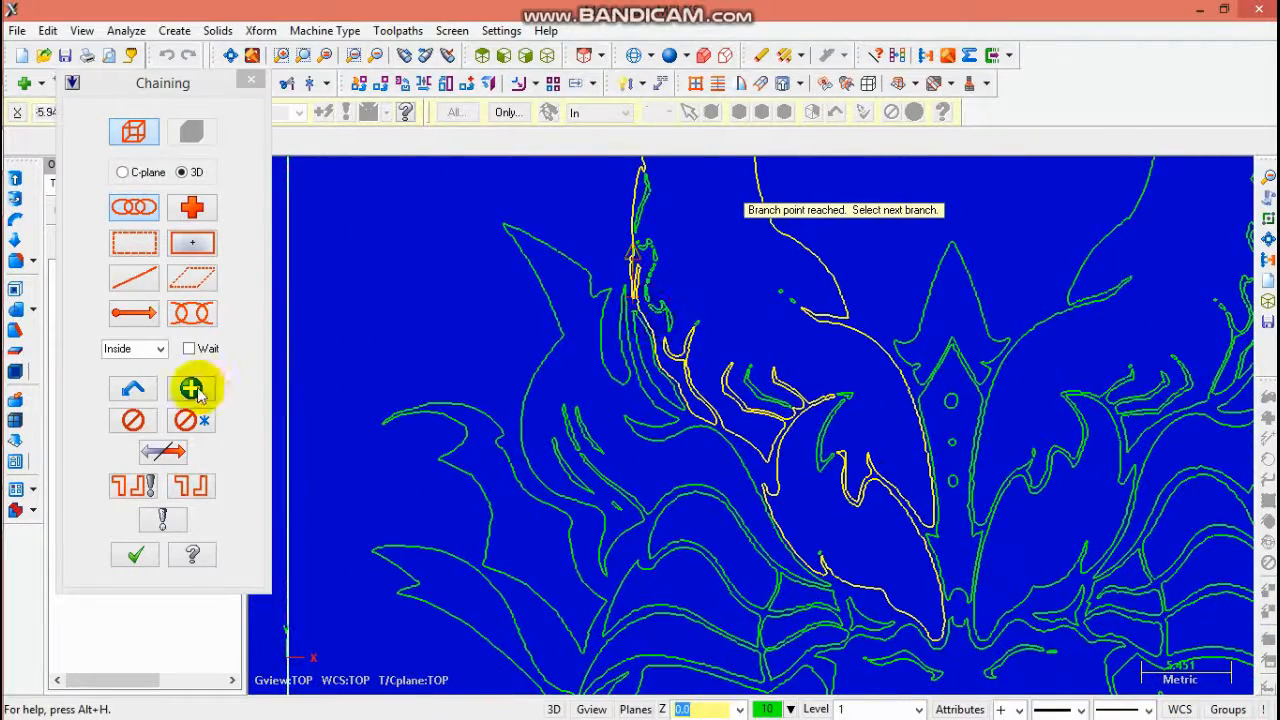
- Chain the right horn outline through its branch points and end the chain
left_click(1068, 282)
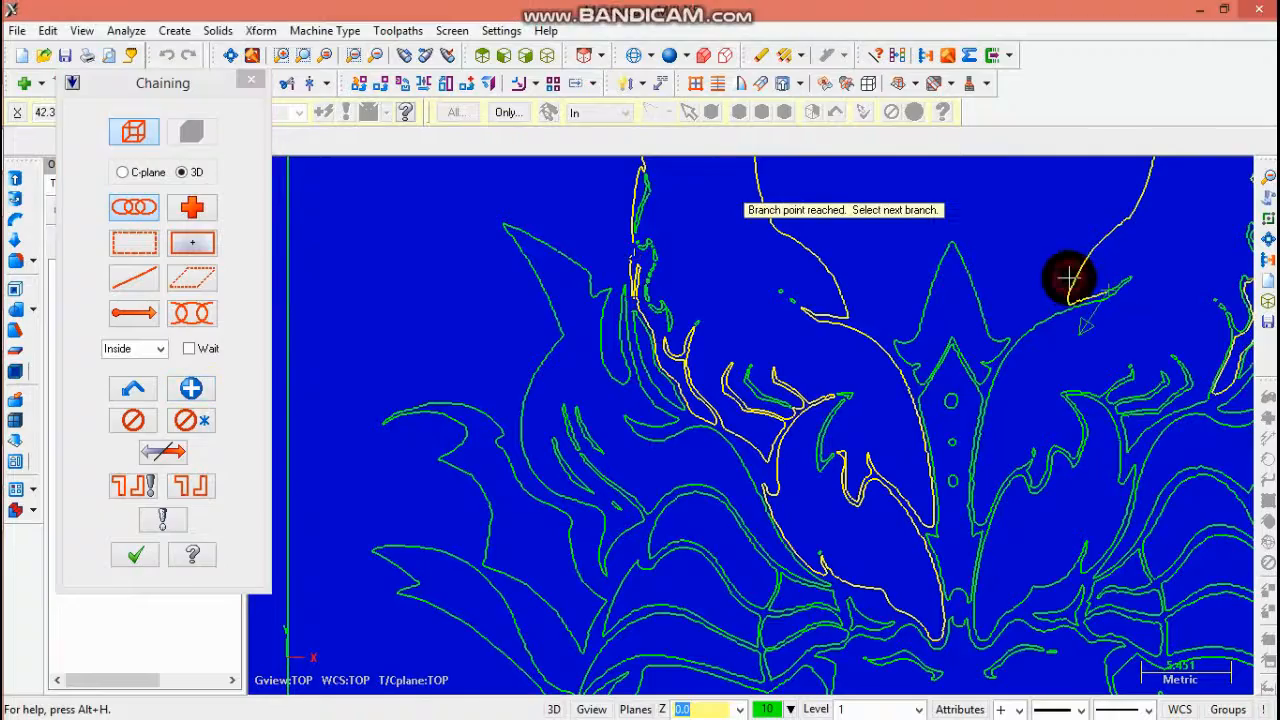
scroll(1230, 318, "down", 4)
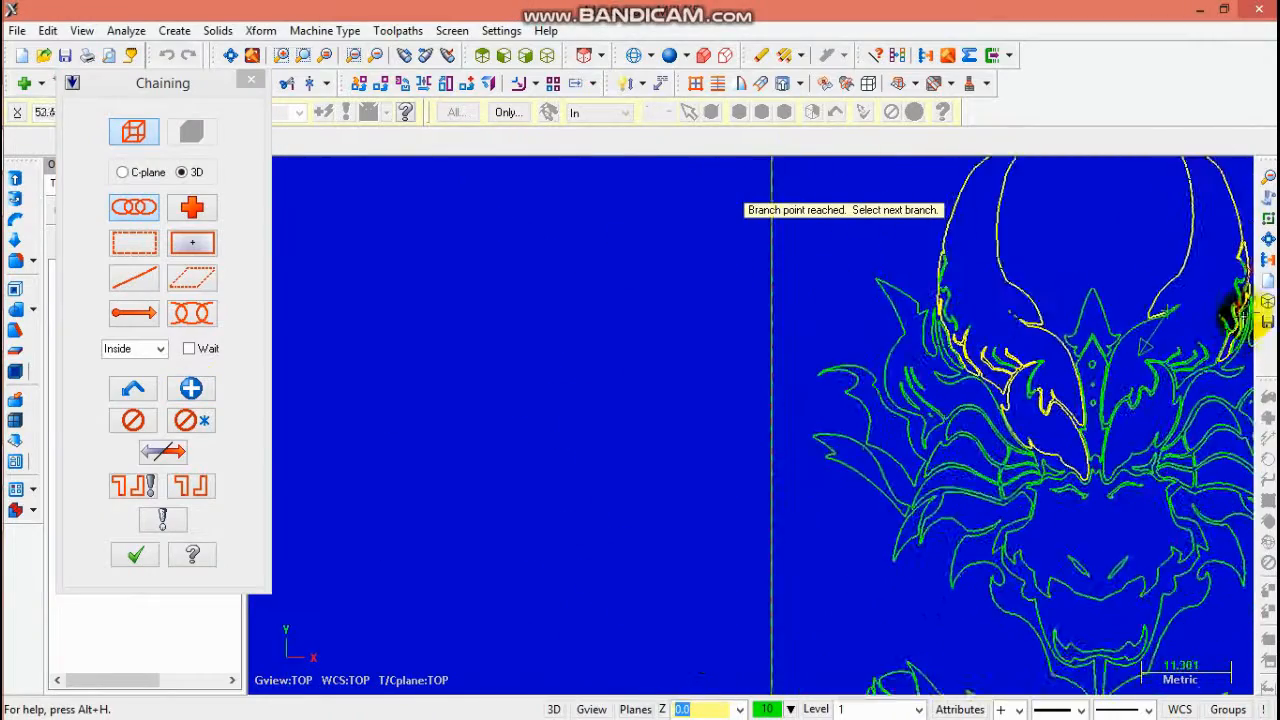
scroll(1240, 312, "up", 6)
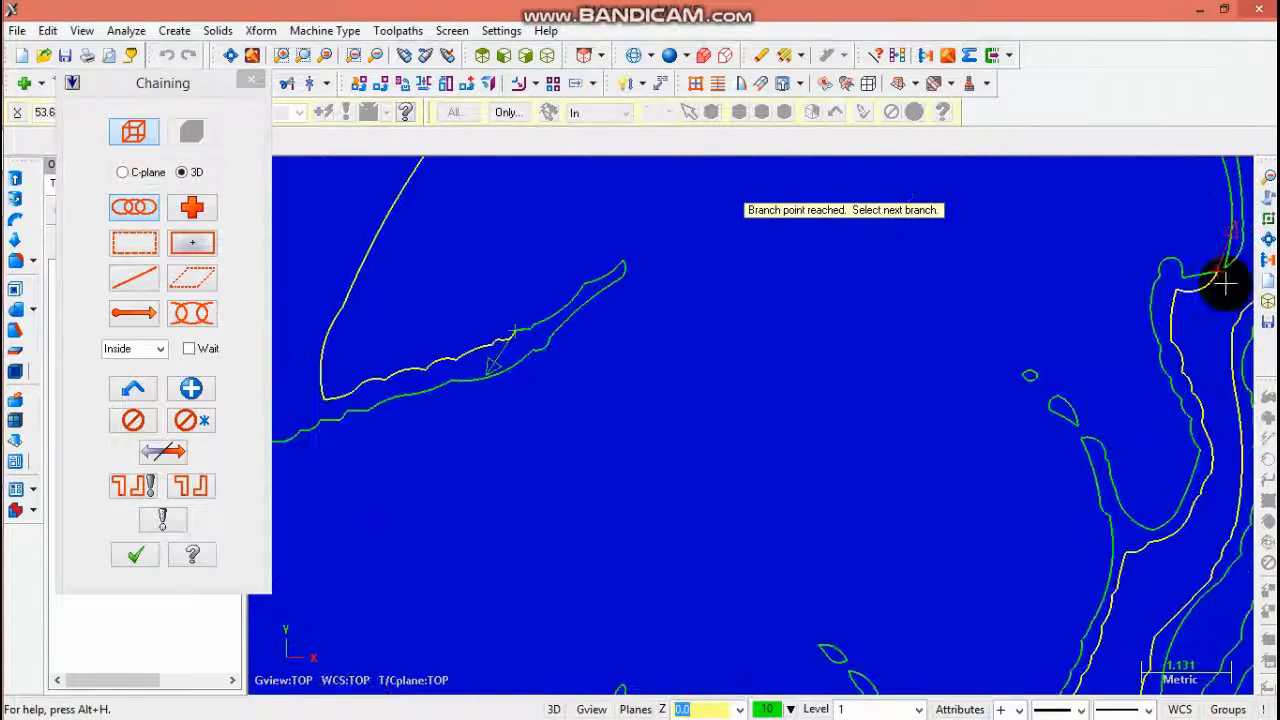
scroll(1114, 443, "down", 3)
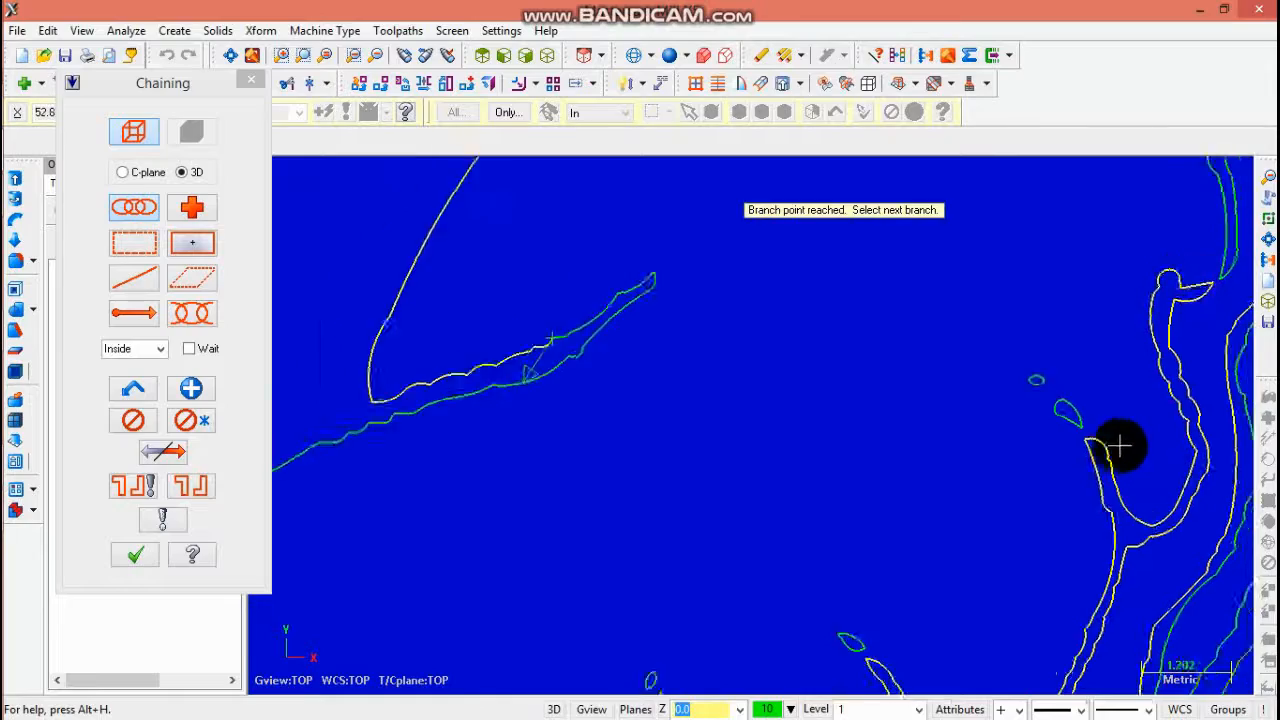
scroll(930, 548, "up", 2)
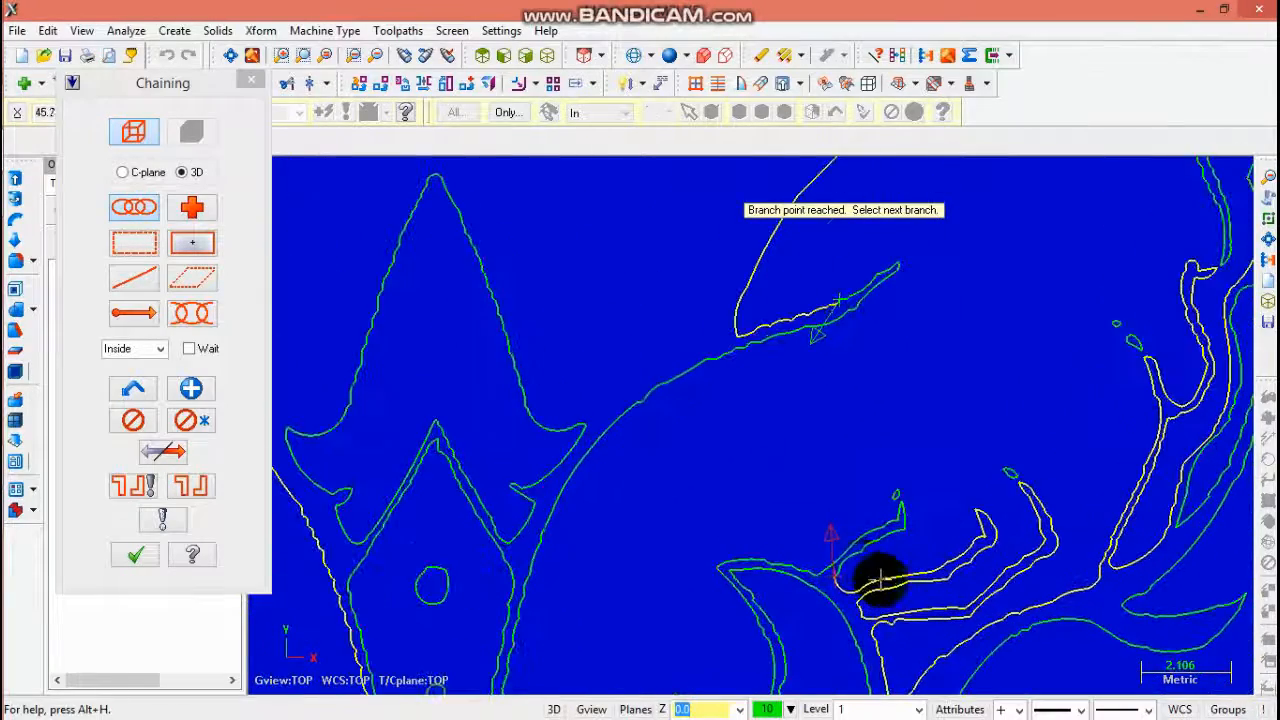
scroll(831, 588, "down", 3)
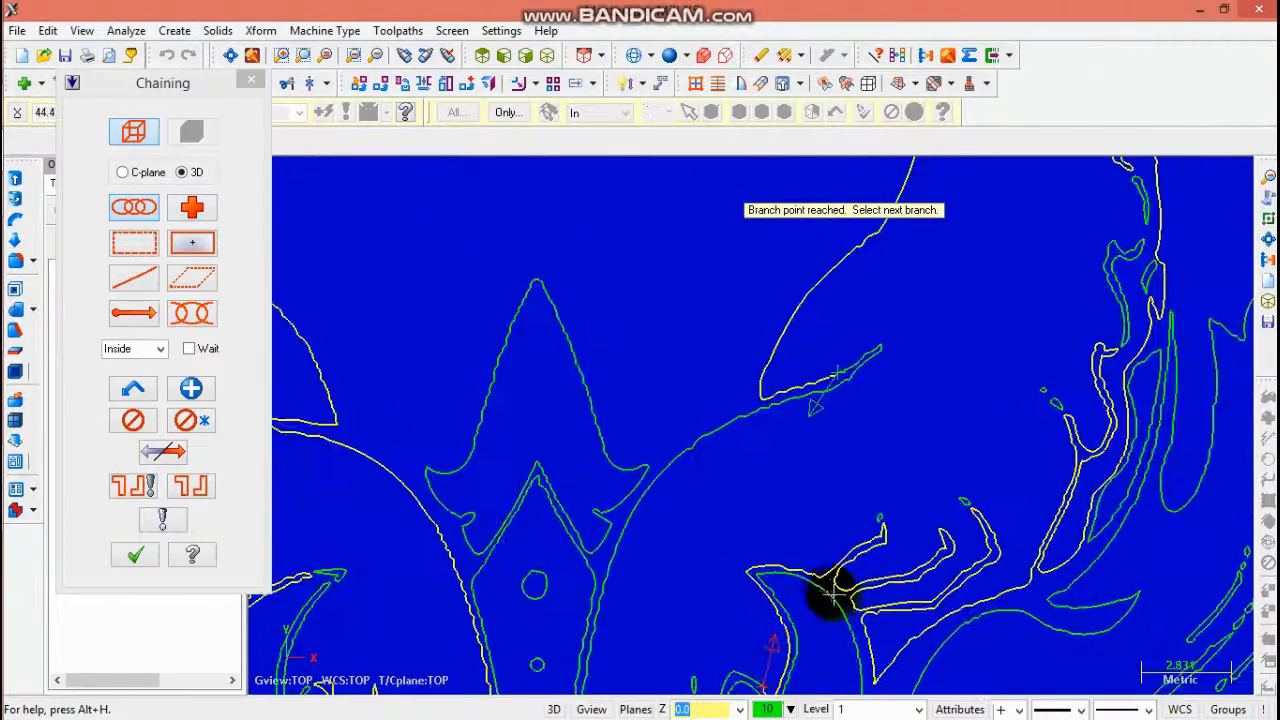
left_click(375, 58)
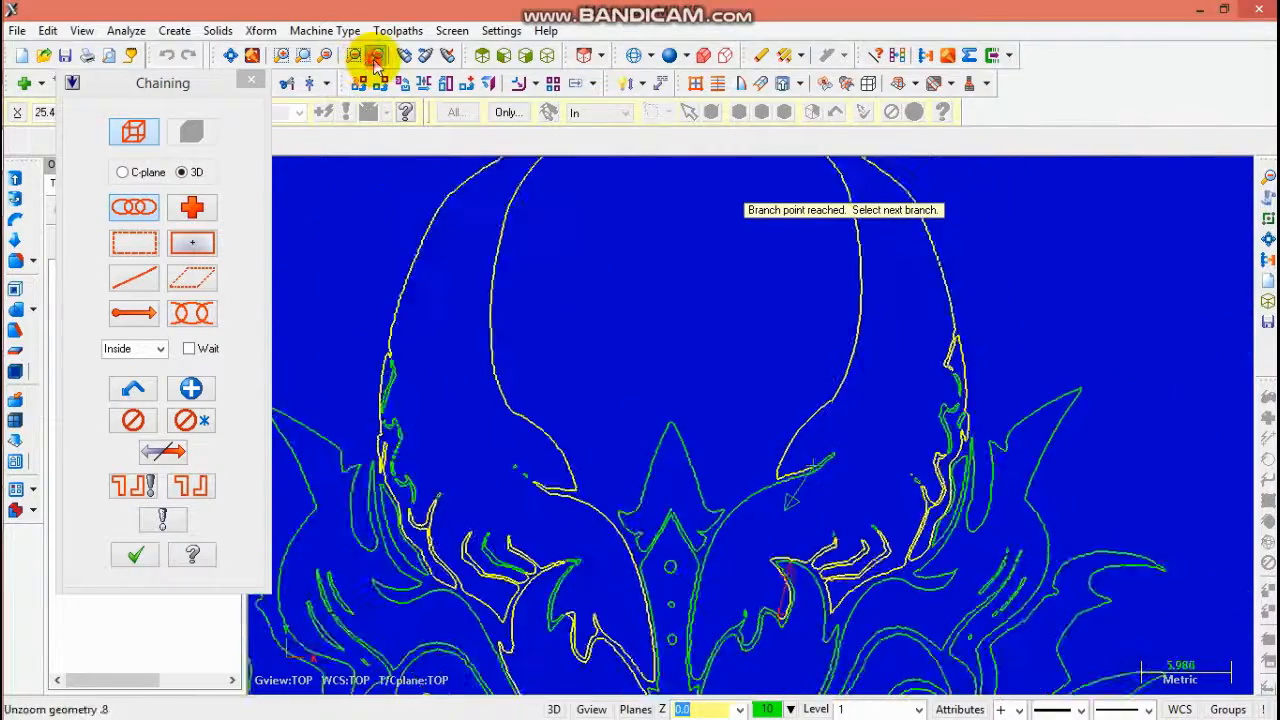
left_click(375, 58)
left_click(375, 58)
left_click(375, 58)
scroll(704, 492, "up", 2)
scroll(797, 543, "up", 5)
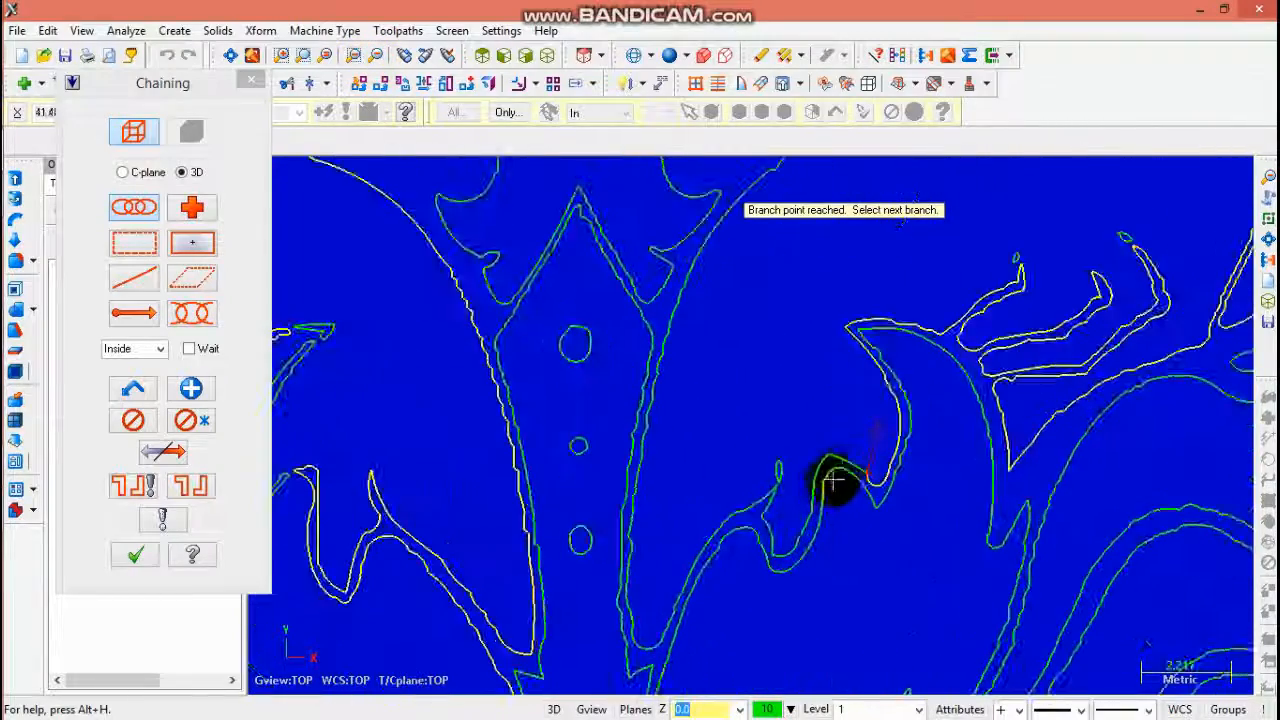
scroll(700, 420, "down", 4)
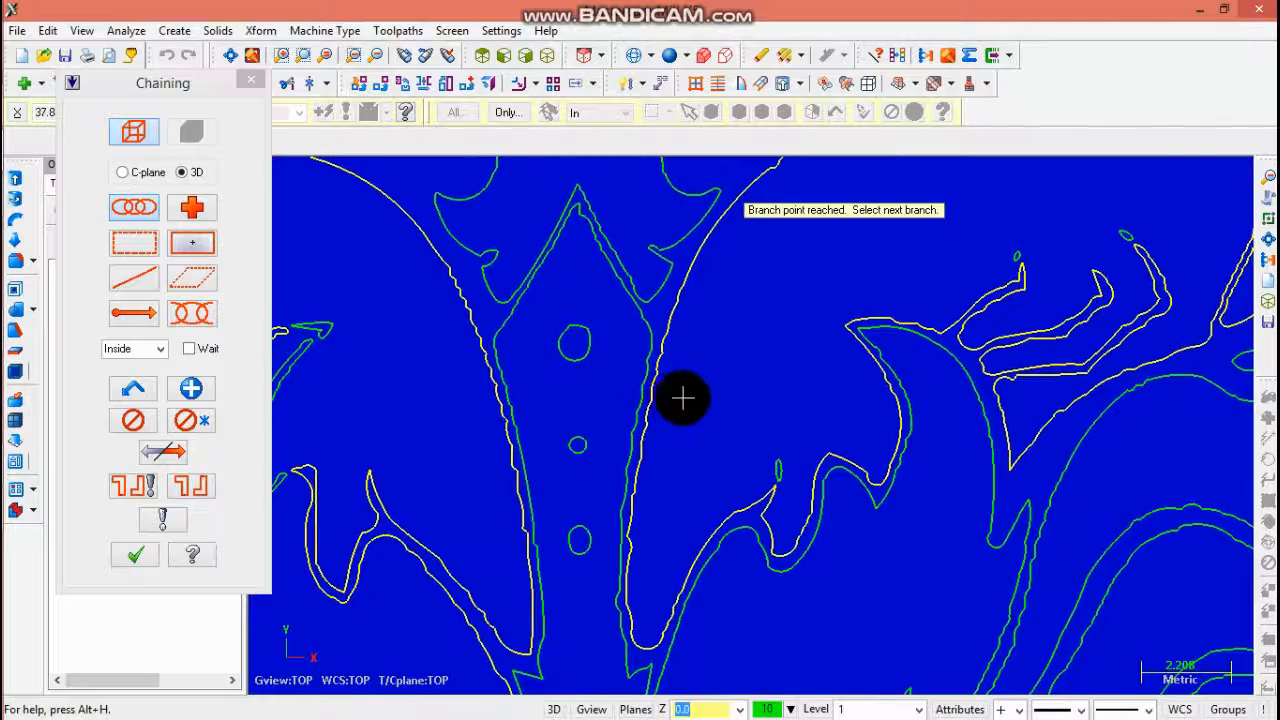
scroll(825, 268, "up", 1)
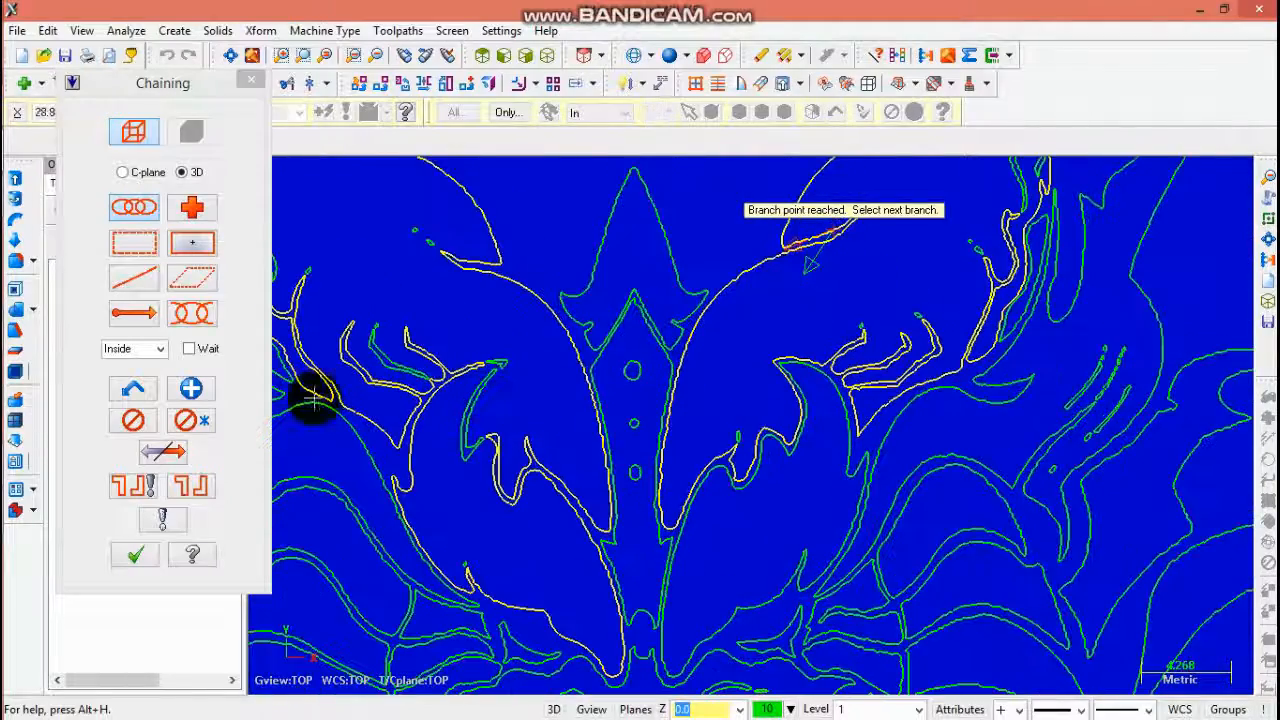
left_click(191, 389)
- Chain the central crest outline, picking its branch, and end the chain
left_click(585, 282)
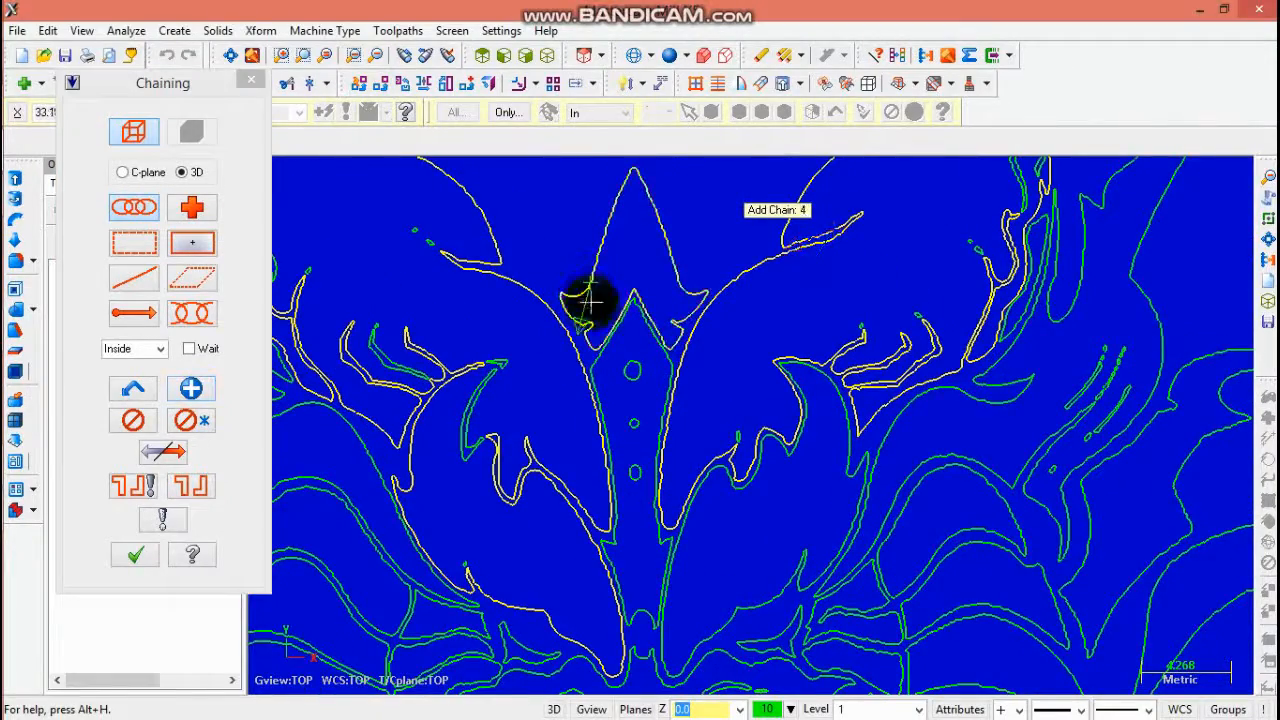
left_click(597, 357)
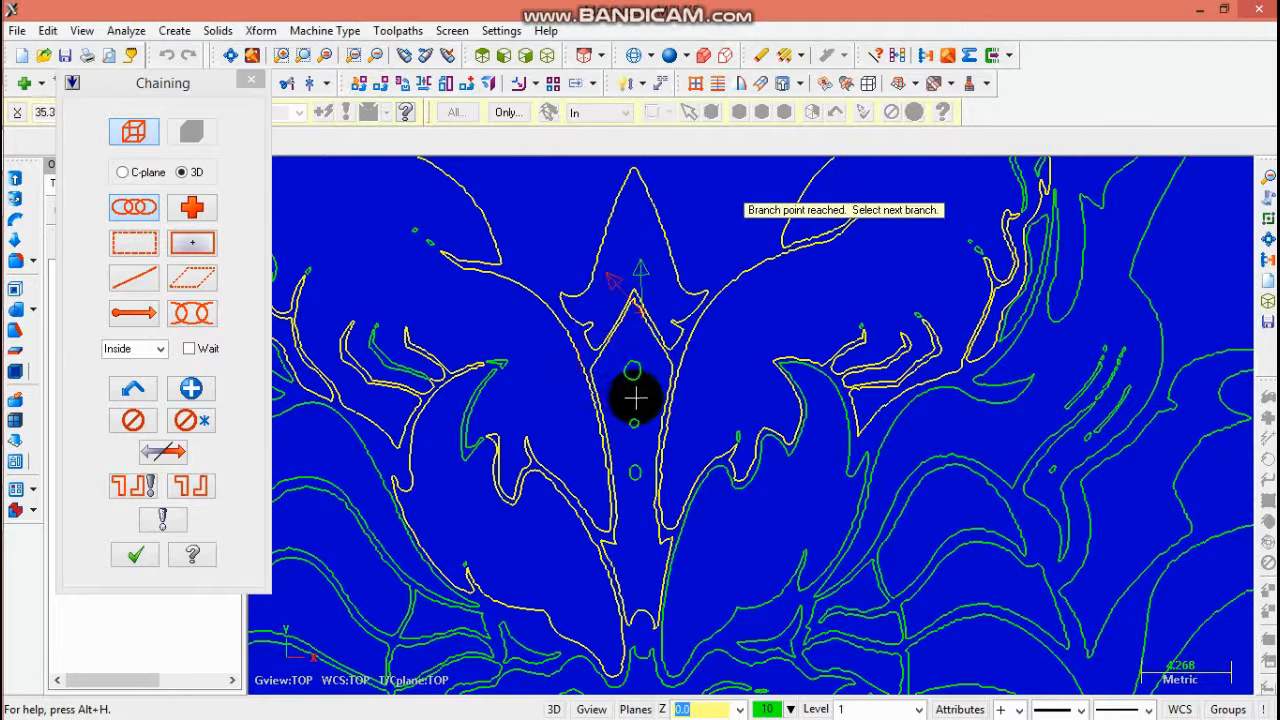
left_click(191, 389)
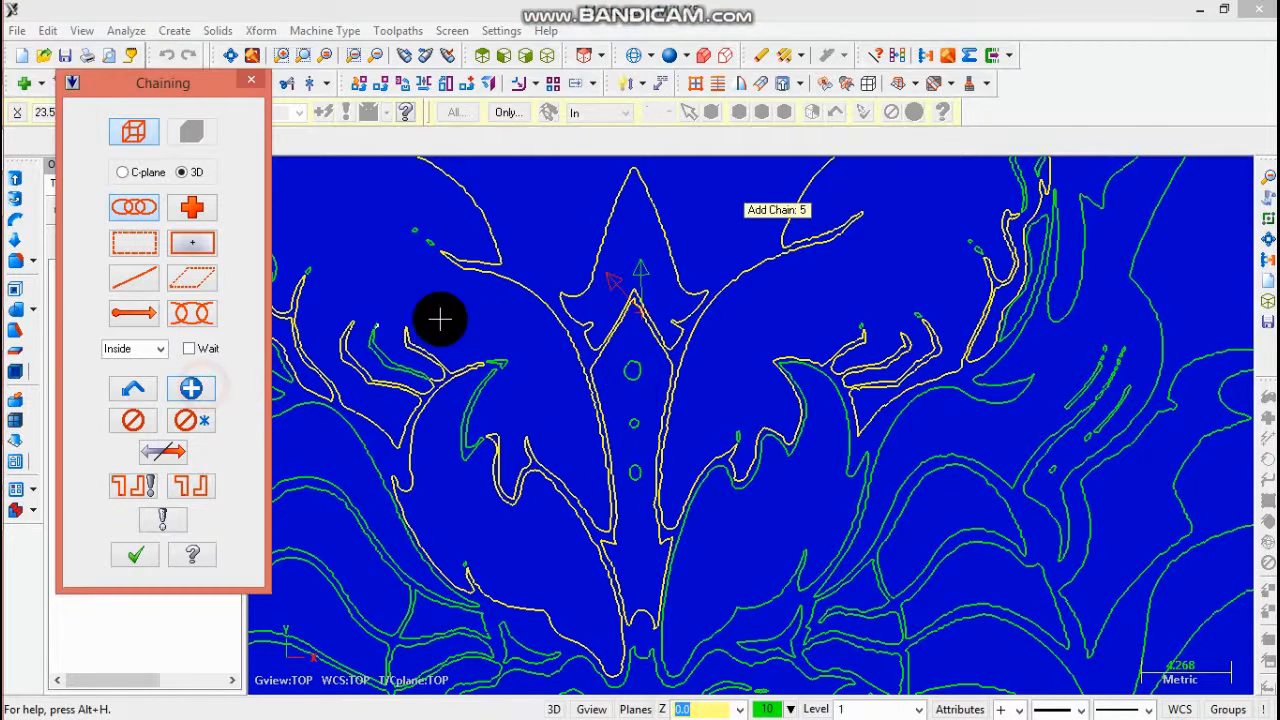
- Add the small circles and the inner contours around the crest as separate chains
left_click(632, 376)
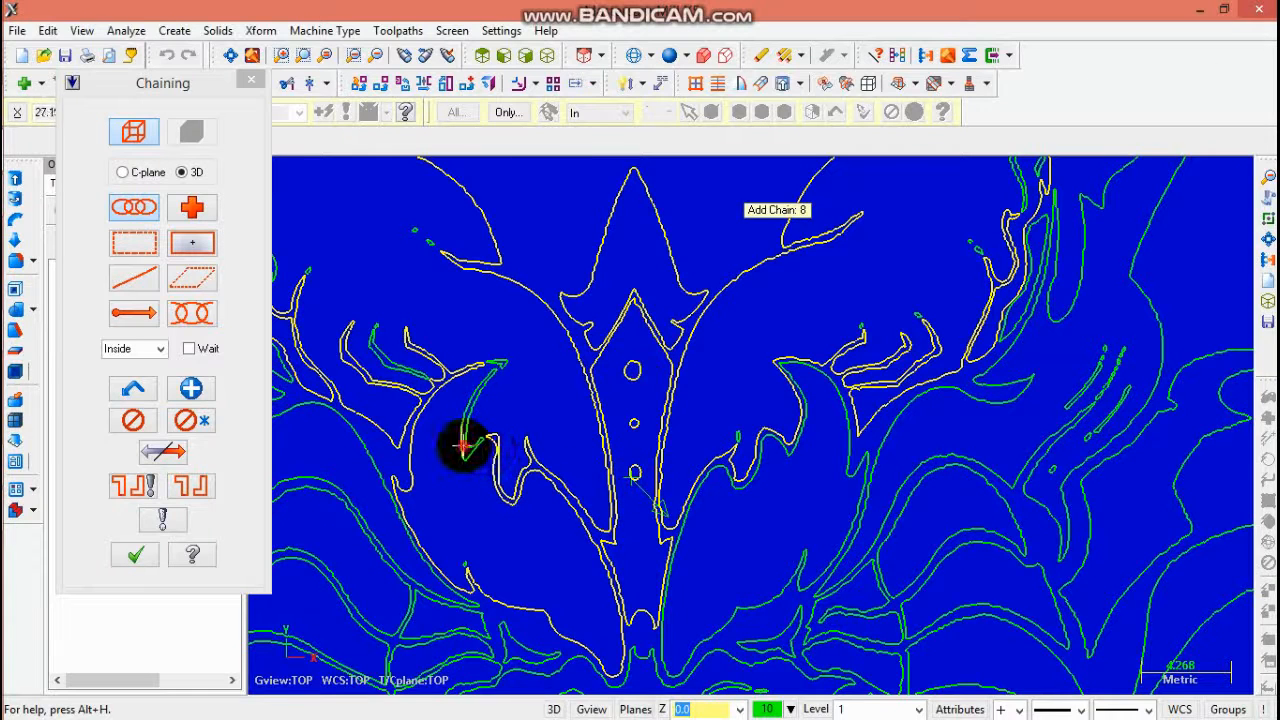
left_click(494, 358)
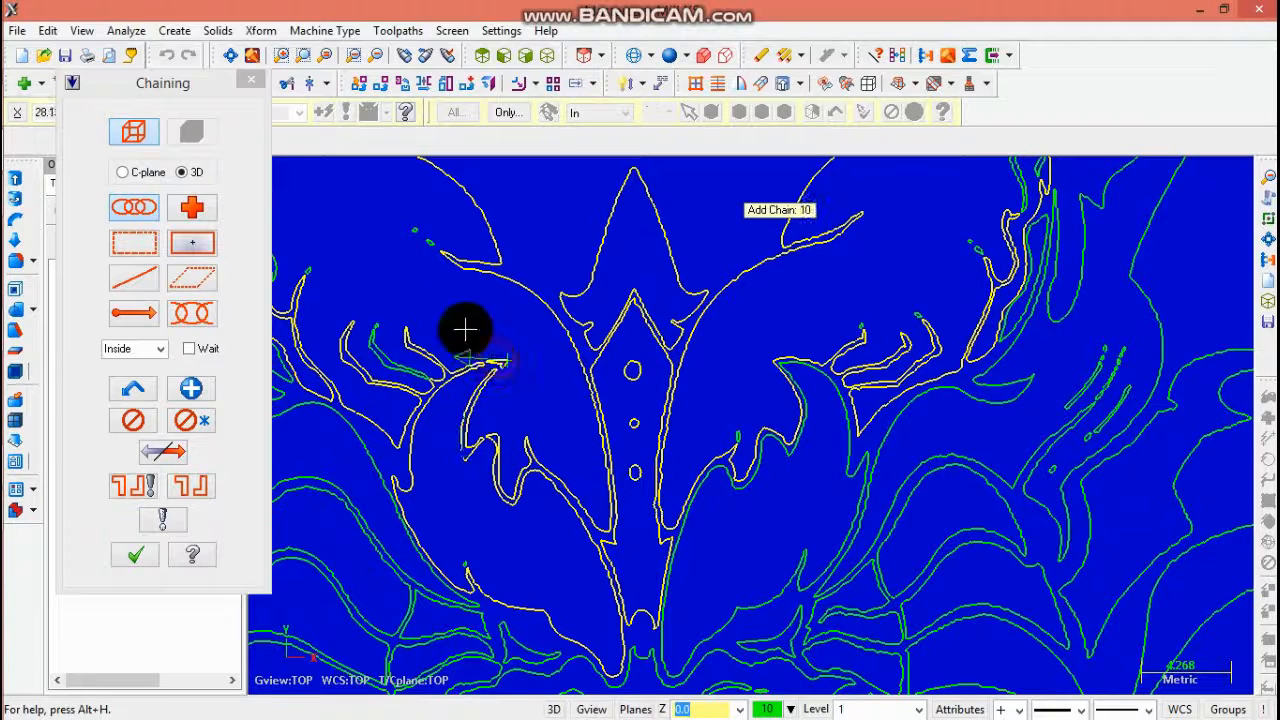
left_click(415, 237)
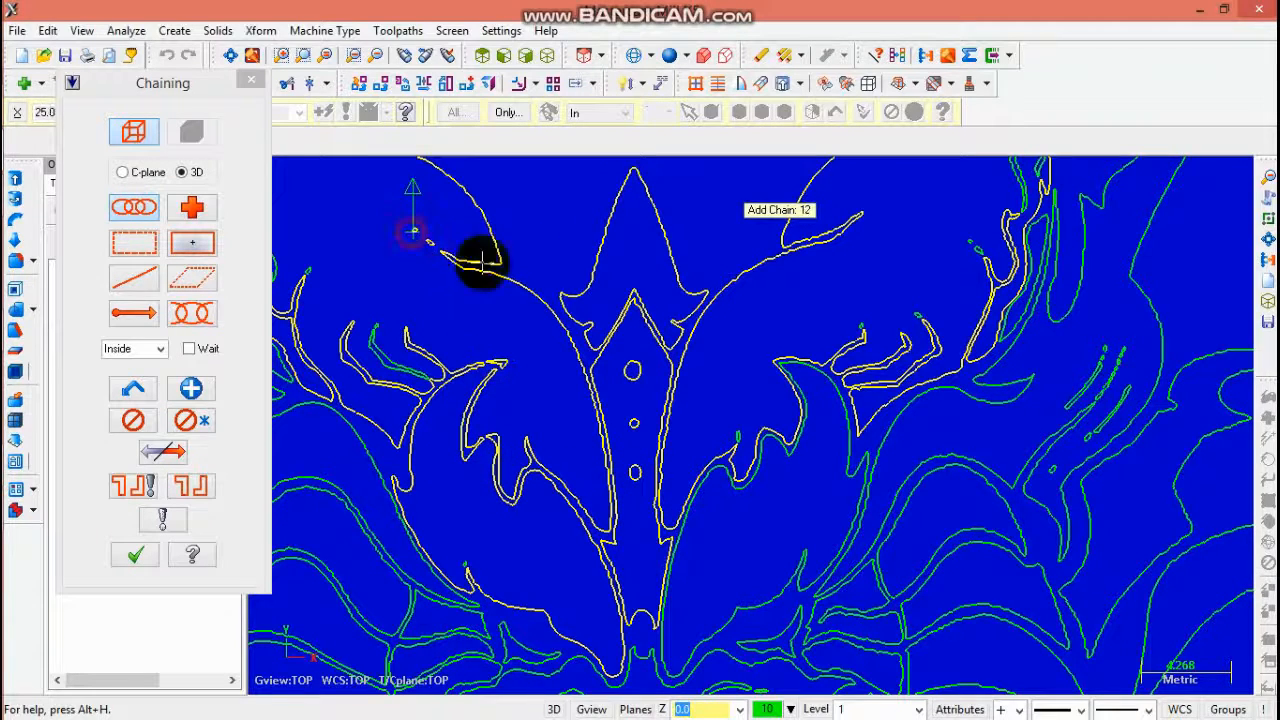
left_click(860, 323)
left_click(915, 315)
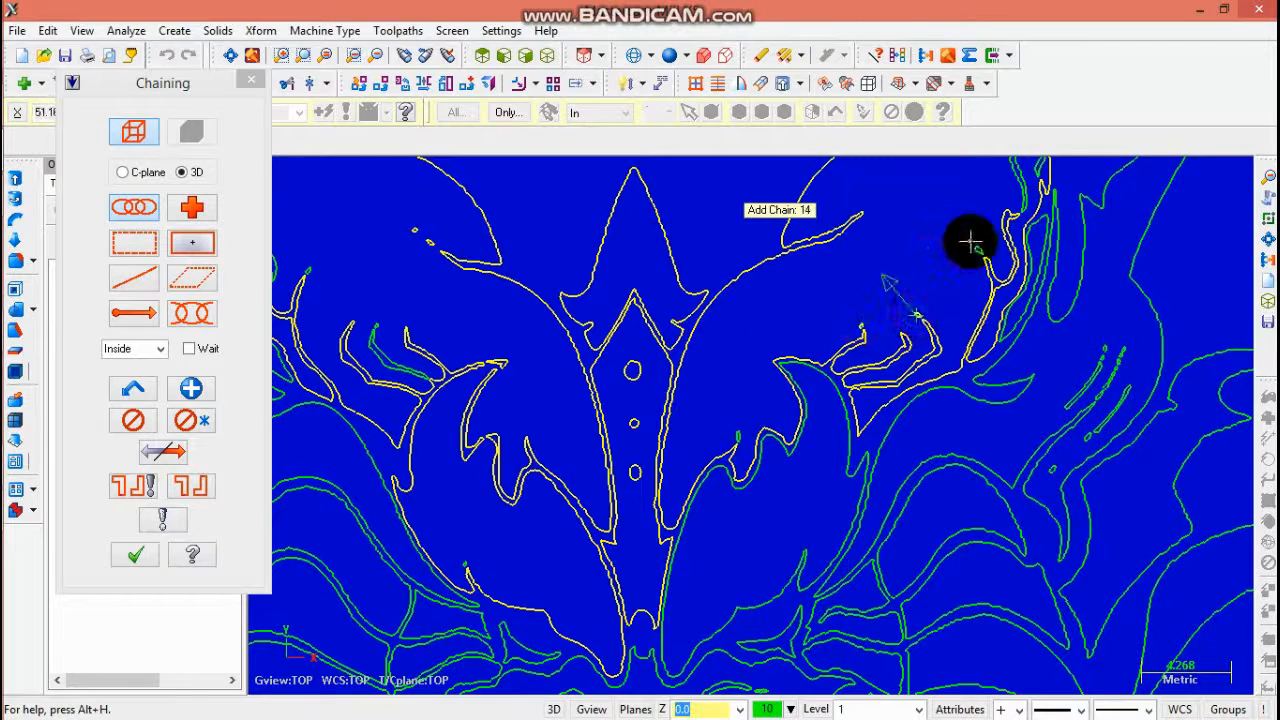
- Chain the contour on the right of the crest and end the chain
left_click(972, 243)
scroll(990, 260, "up", 5)
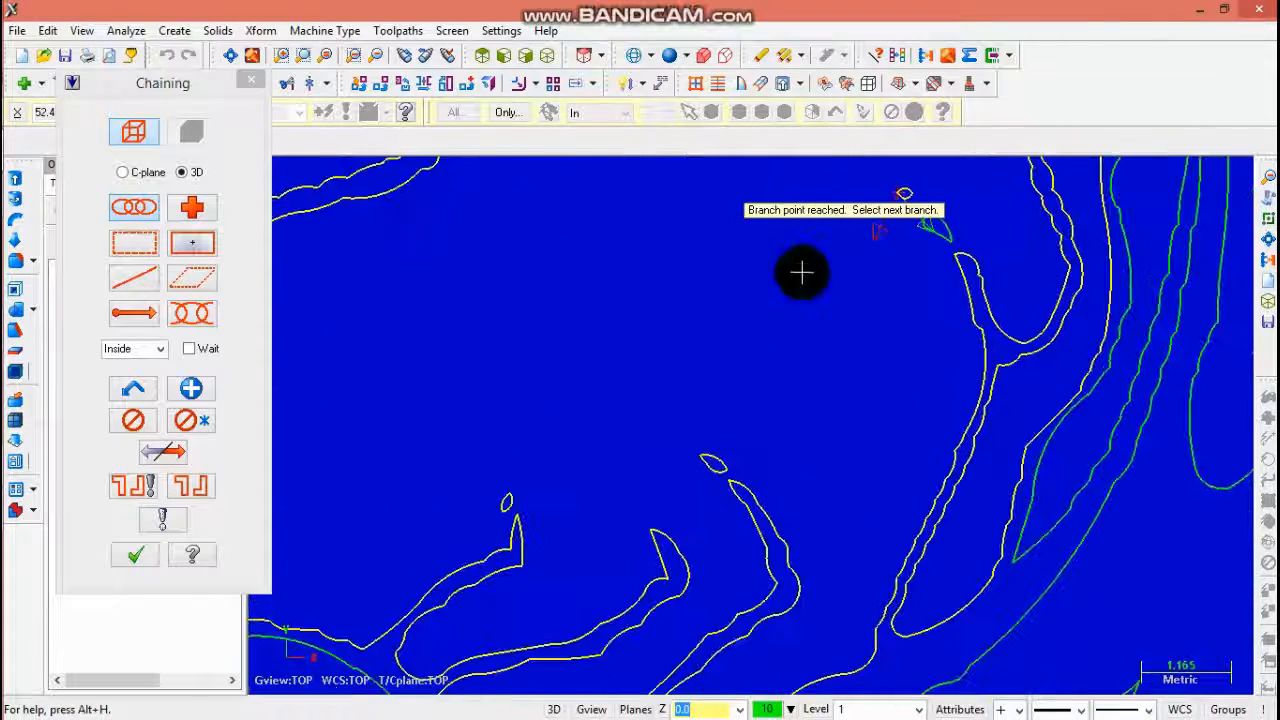
left_click(196, 398)
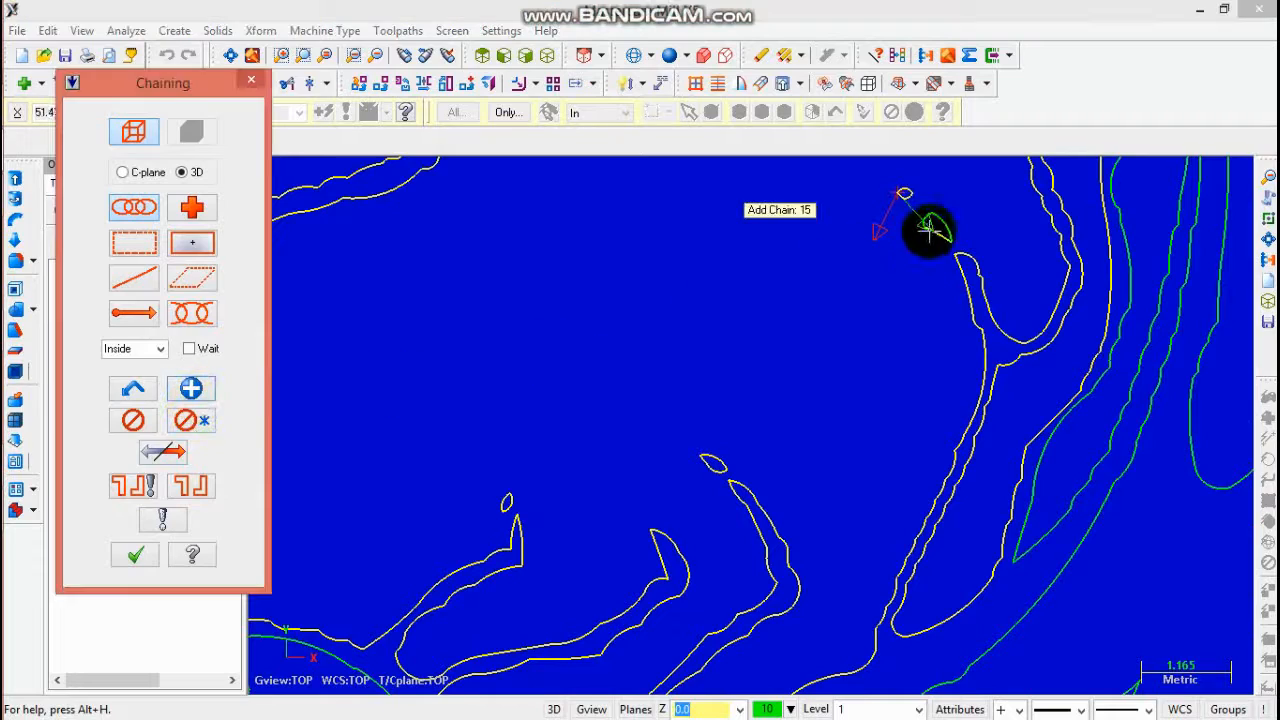
- Chain the thin contours along the right horn's inner edge up to their branch point and end the chain
left_click(378, 56)
left_click(378, 56)
scroll(818, 392, "up", 5)
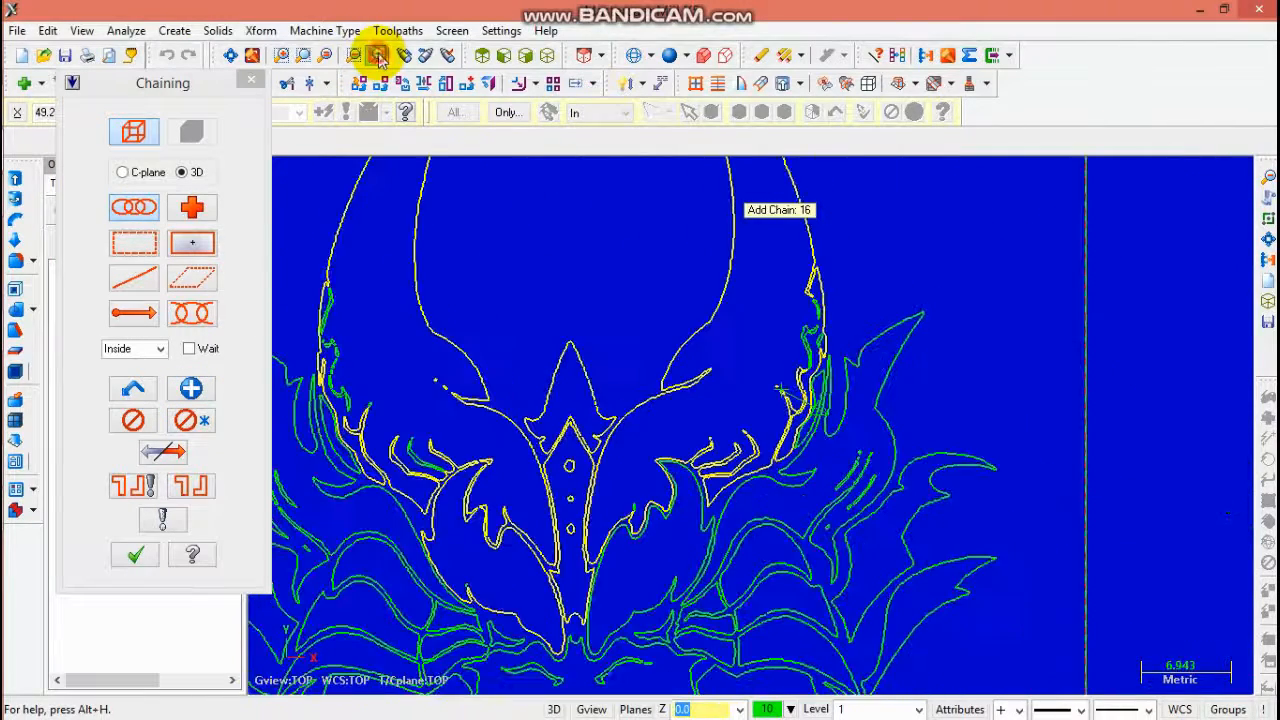
scroll(818, 395, "up", 2)
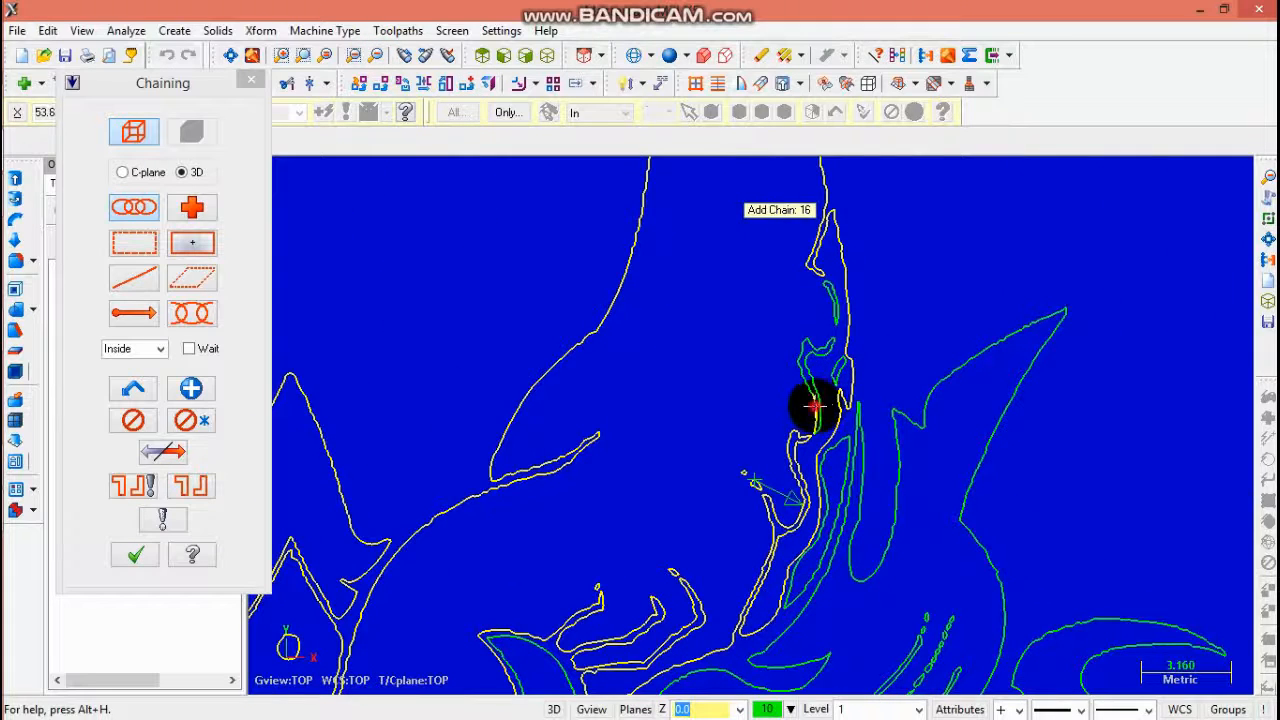
left_click(831, 313)
left_click(838, 410)
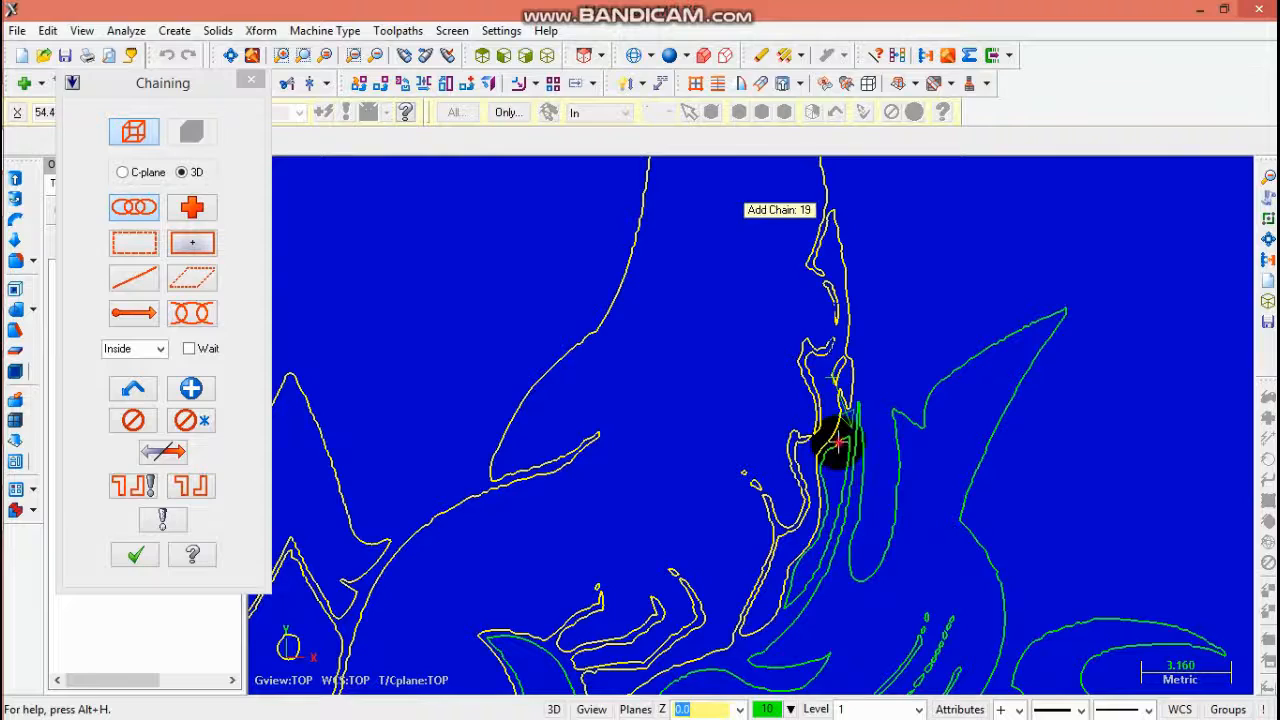
left_click(862, 466)
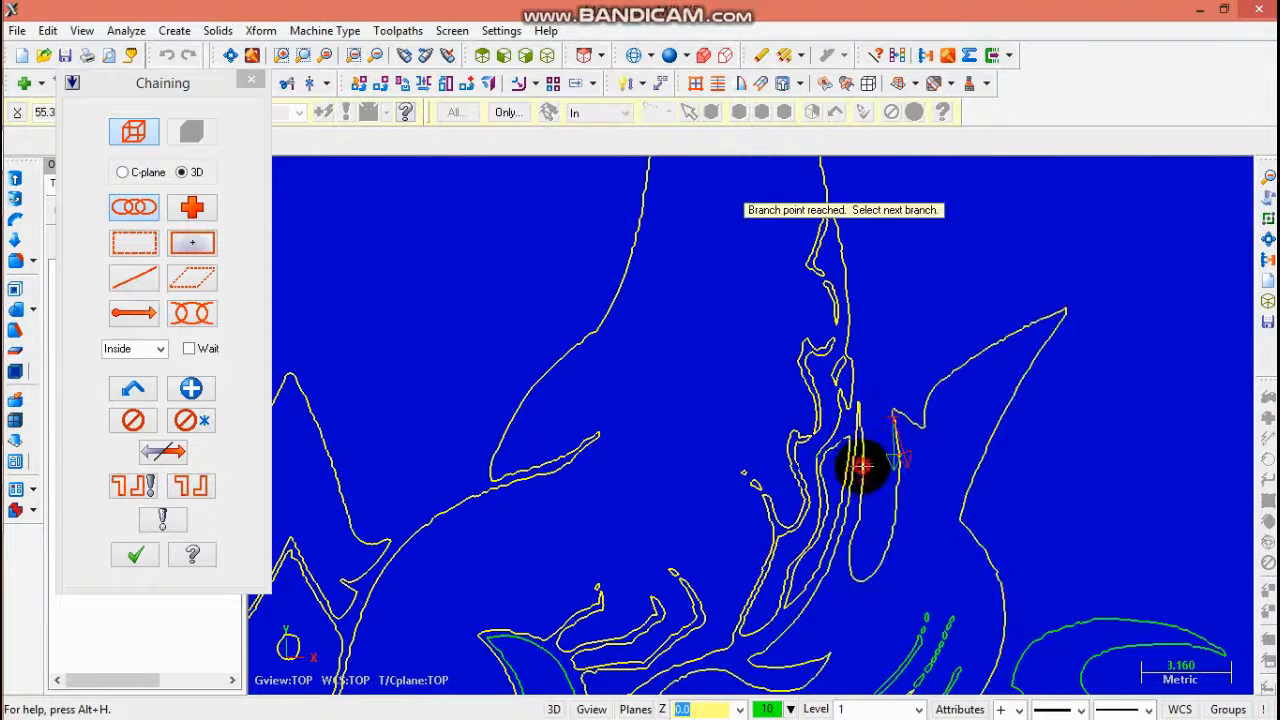
scroll(930, 445, "down", 2)
scroll(869, 566, "down", 2)
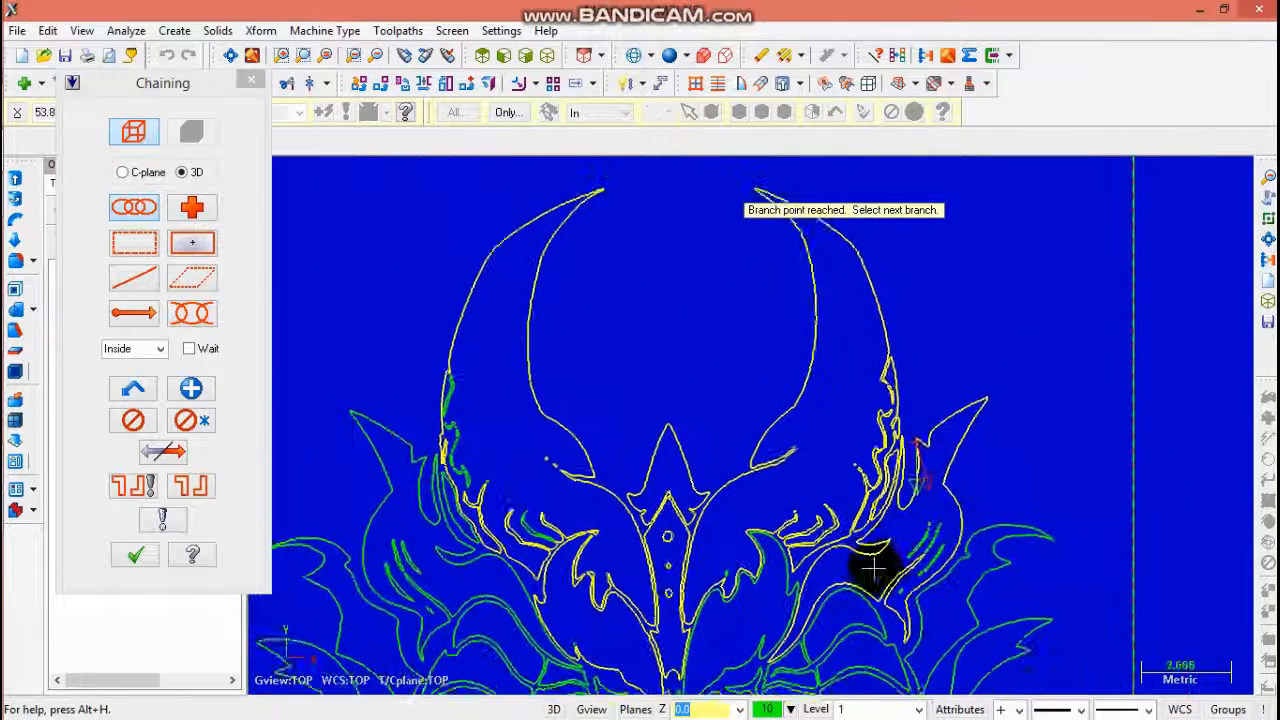
left_click(191, 388)
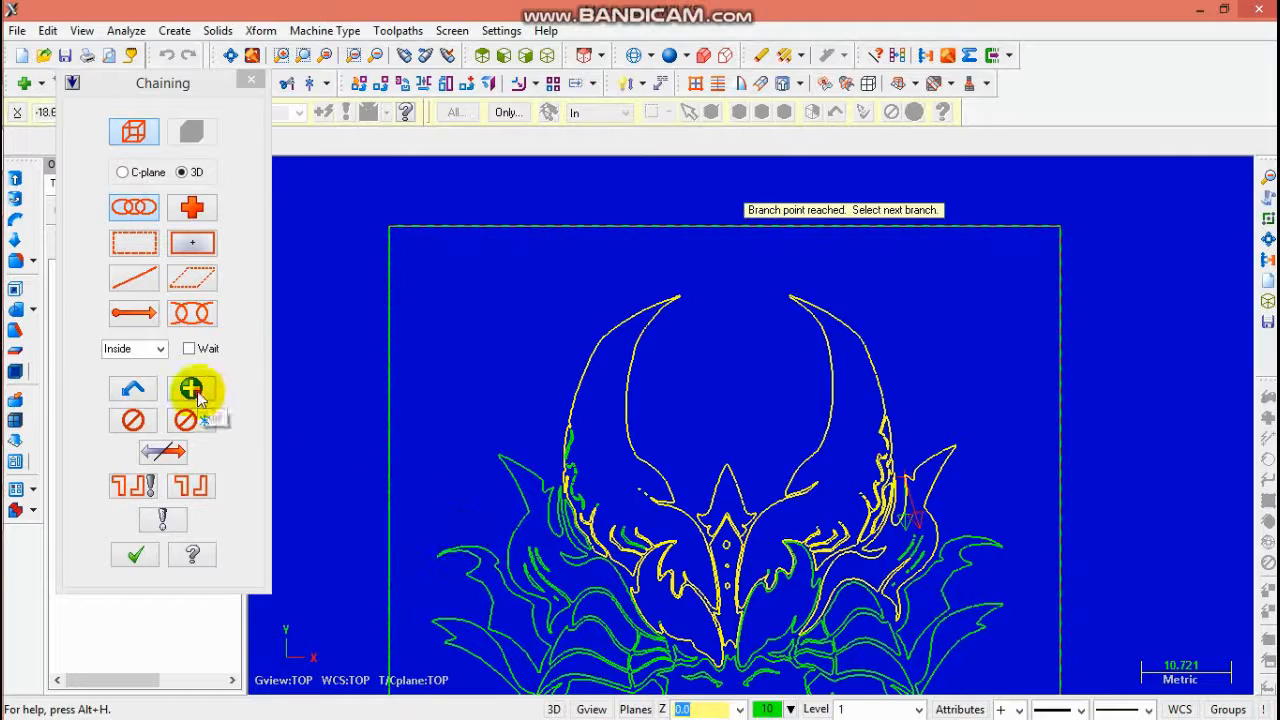
- Chain the small contours along the left horn's outer edge through the branch point and end the chain
scroll(610, 575, "up", 3)
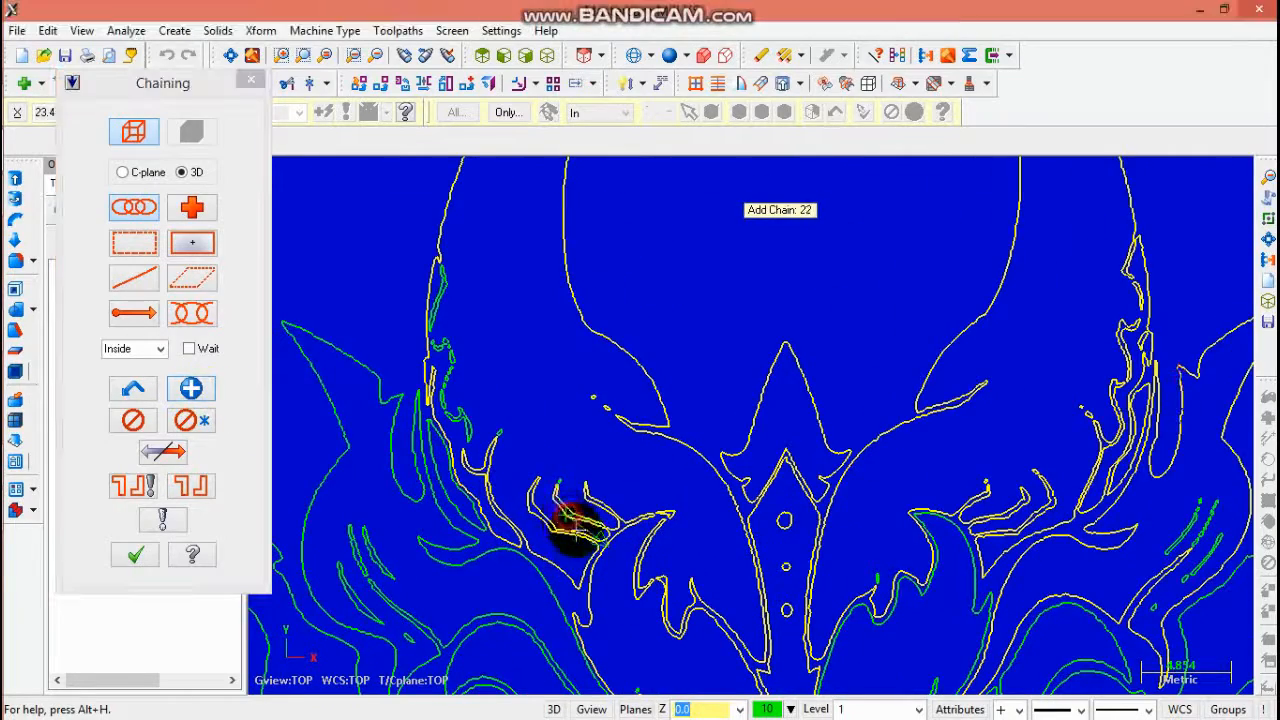
scroll(572, 525, "up", 1)
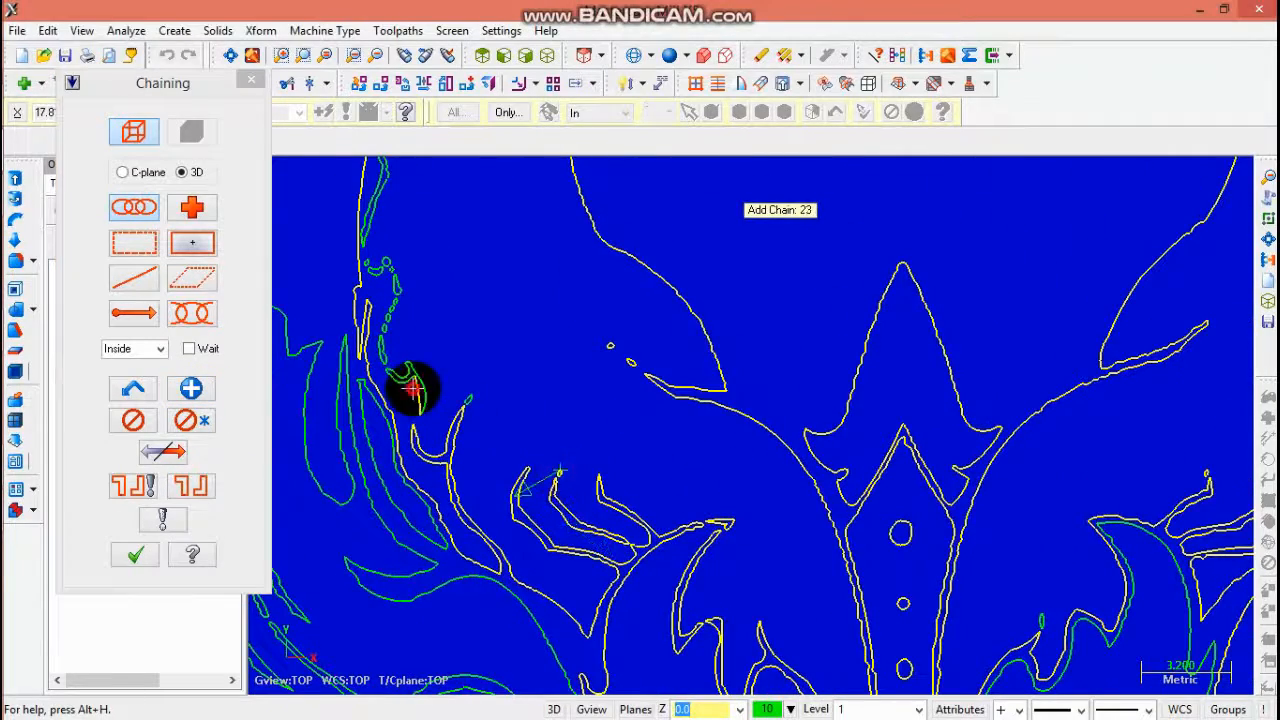
left_click(481, 400)
left_click(385, 332)
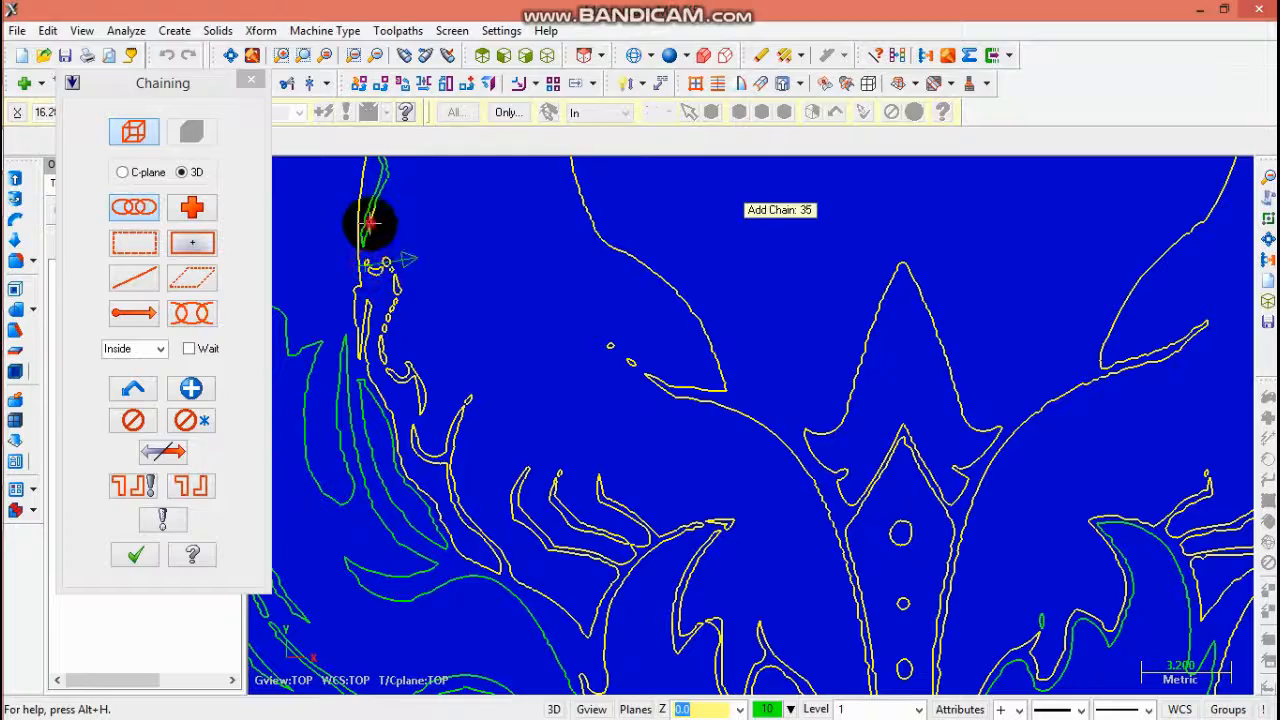
left_click(370, 222)
scroll(371, 200, "up", 3)
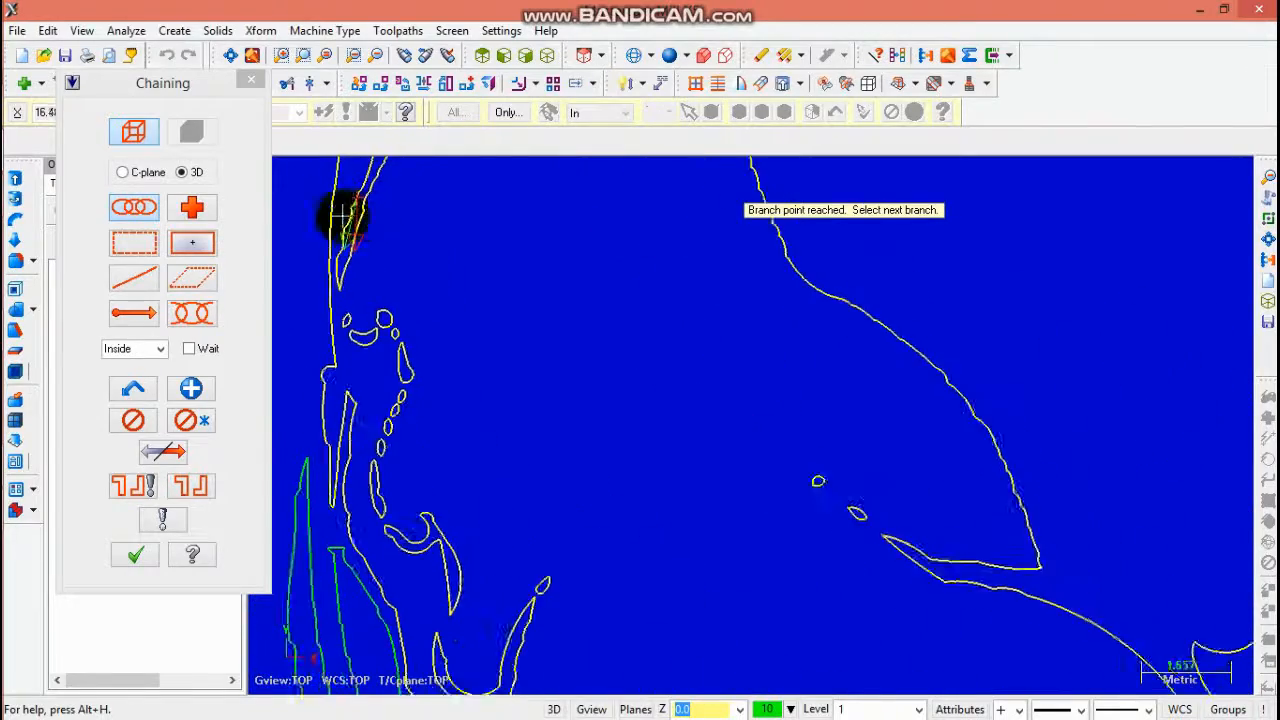
scroll(345, 215, "down", 6)
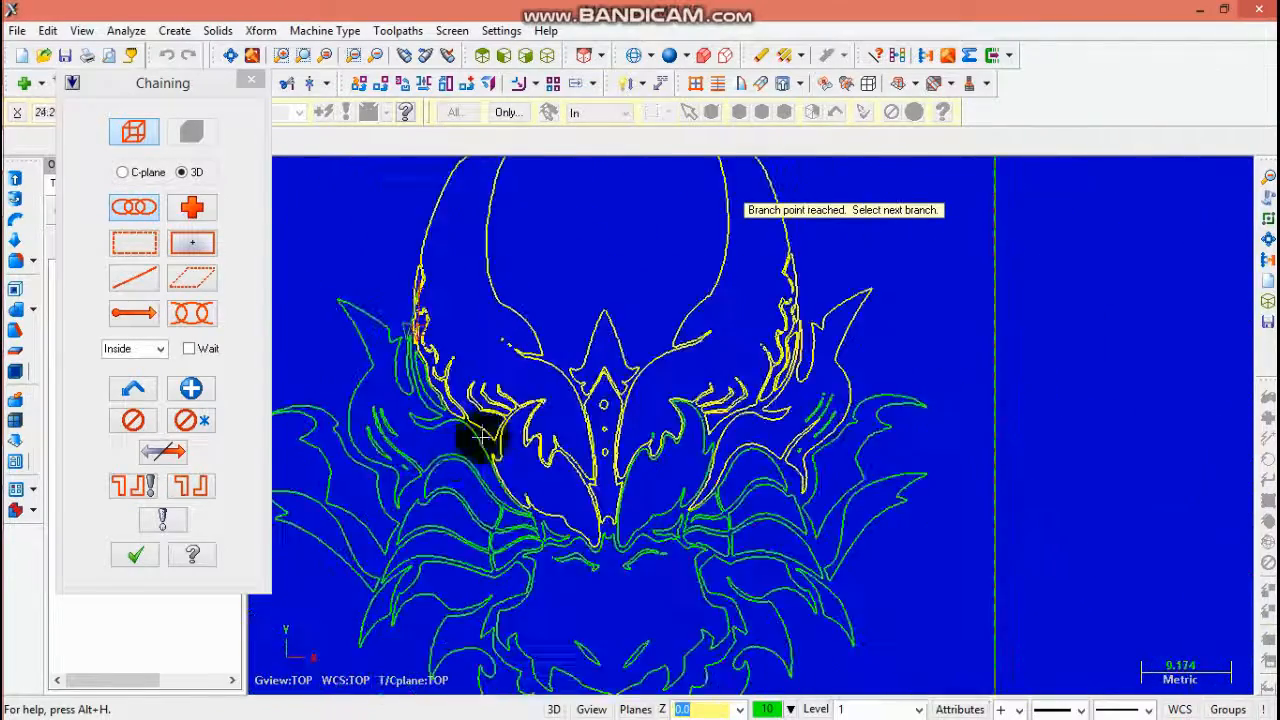
scroll(480, 437, "up", 4)
left_click(190, 390)
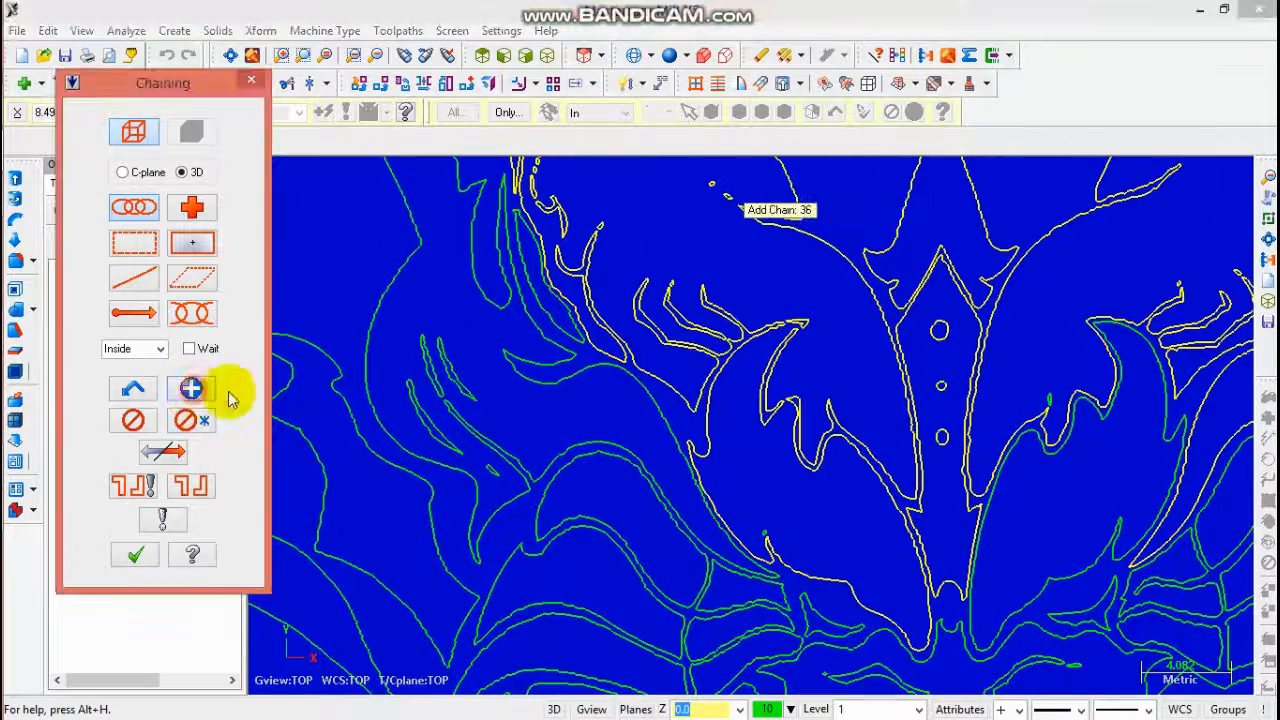
- Chain the sweeping contour below the left horn and end the chain
left_click(469, 282)
scroll(484, 337, "down", 1)
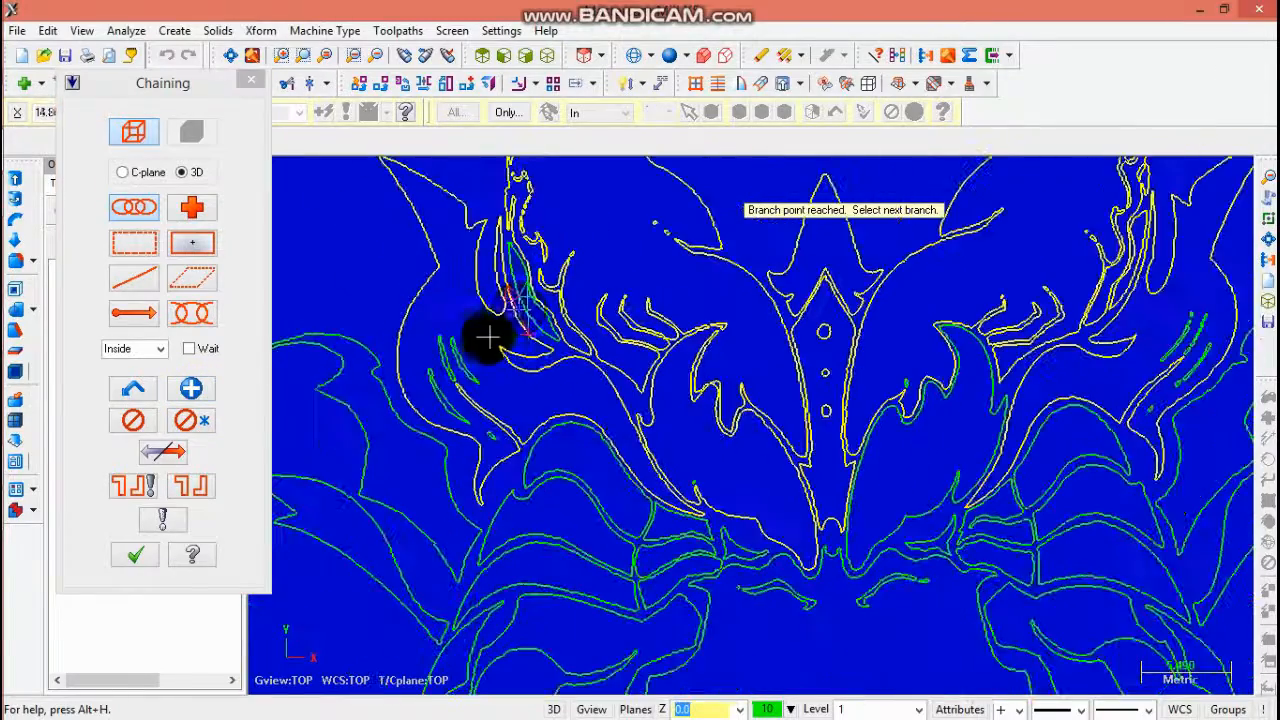
left_click(190, 390)
- Add the narrow closed loop beside the left sweeping contour as a chain
scroll(490, 283, "up", 2)
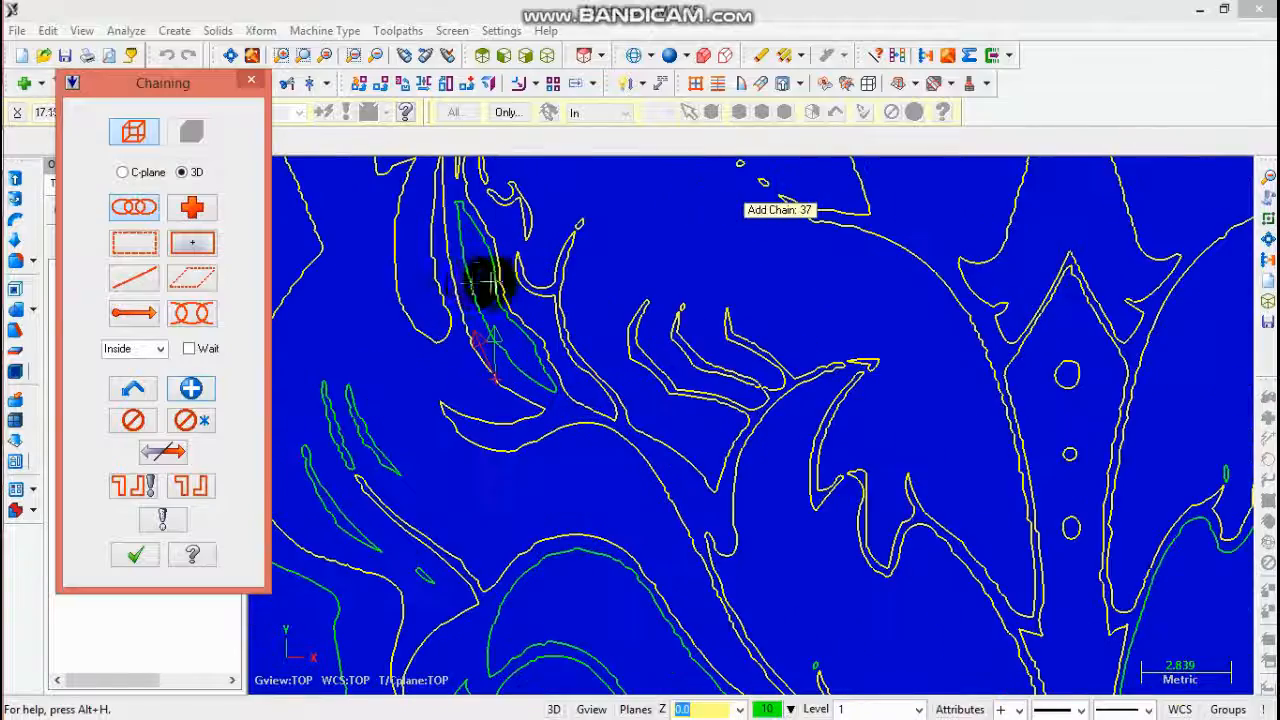
left_click(488, 283)
scroll(512, 330, "down", 3)
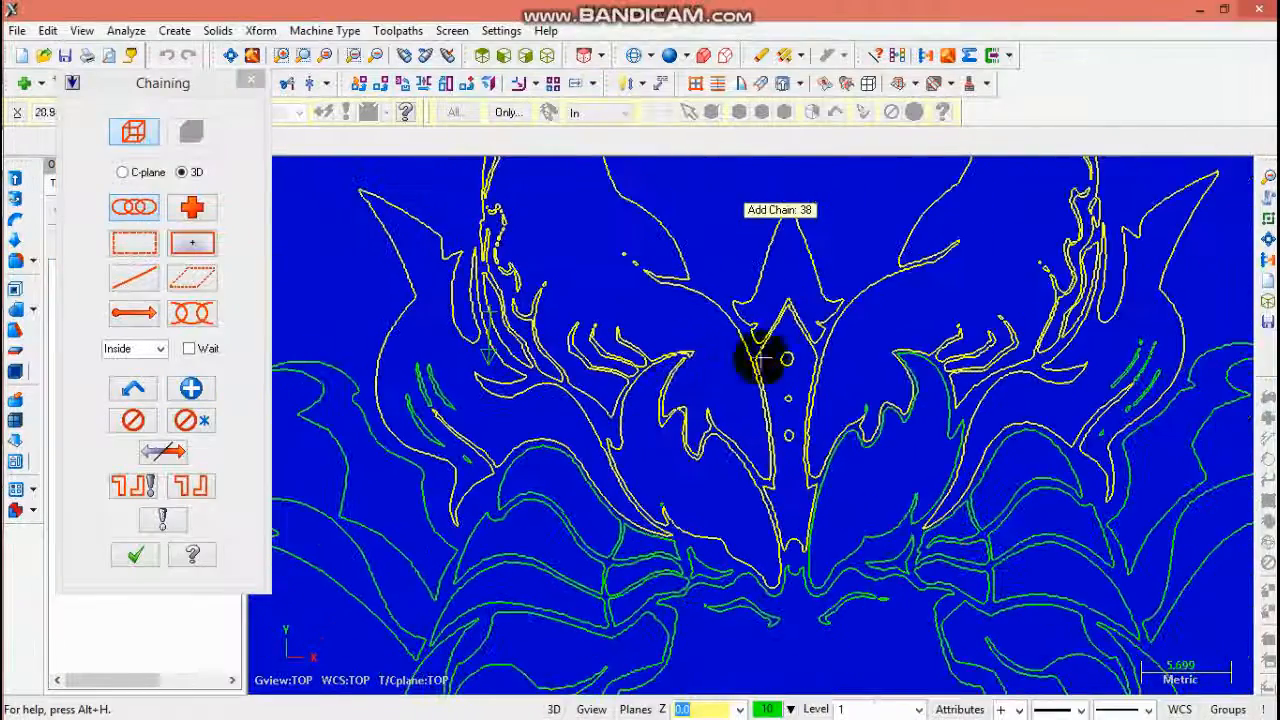
- Chain the small contour to the right of the crest through its branch point and end the chain
scroll(870, 408, "up", 2)
left_click(873, 410)
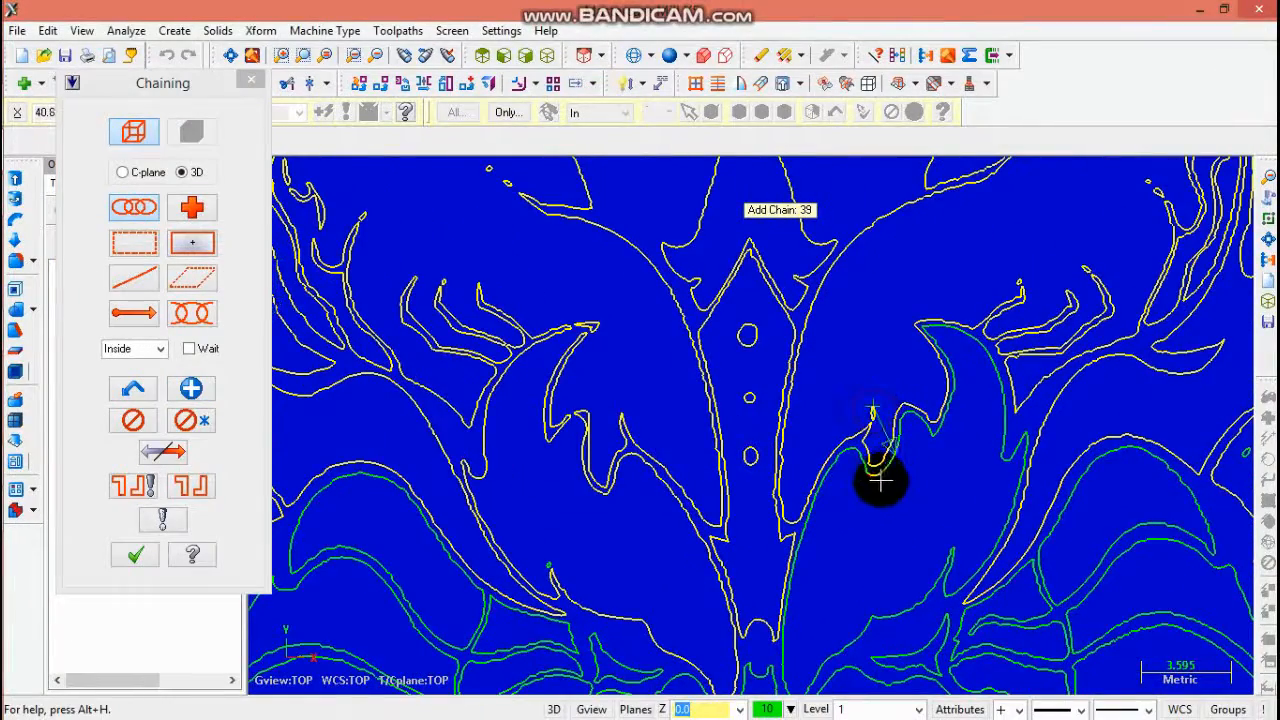
left_click(880, 483)
scroll(811, 629, "down", 1)
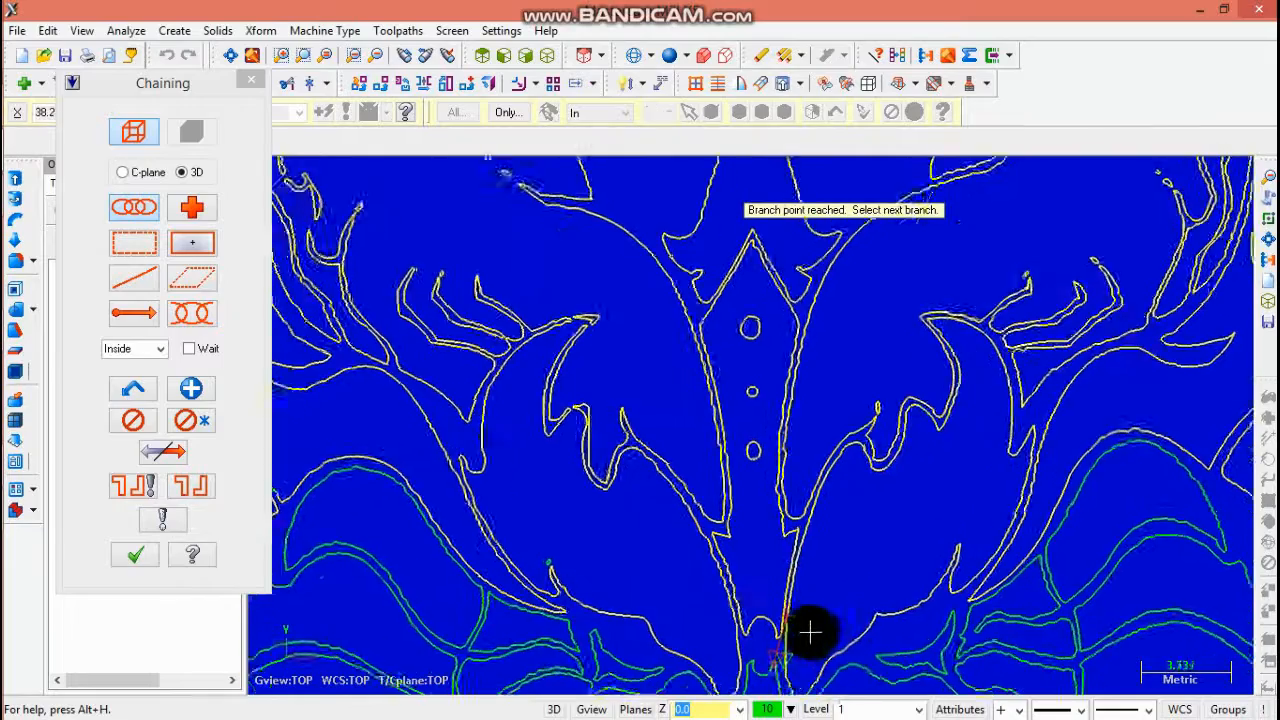
scroll(964, 533, "down", 3)
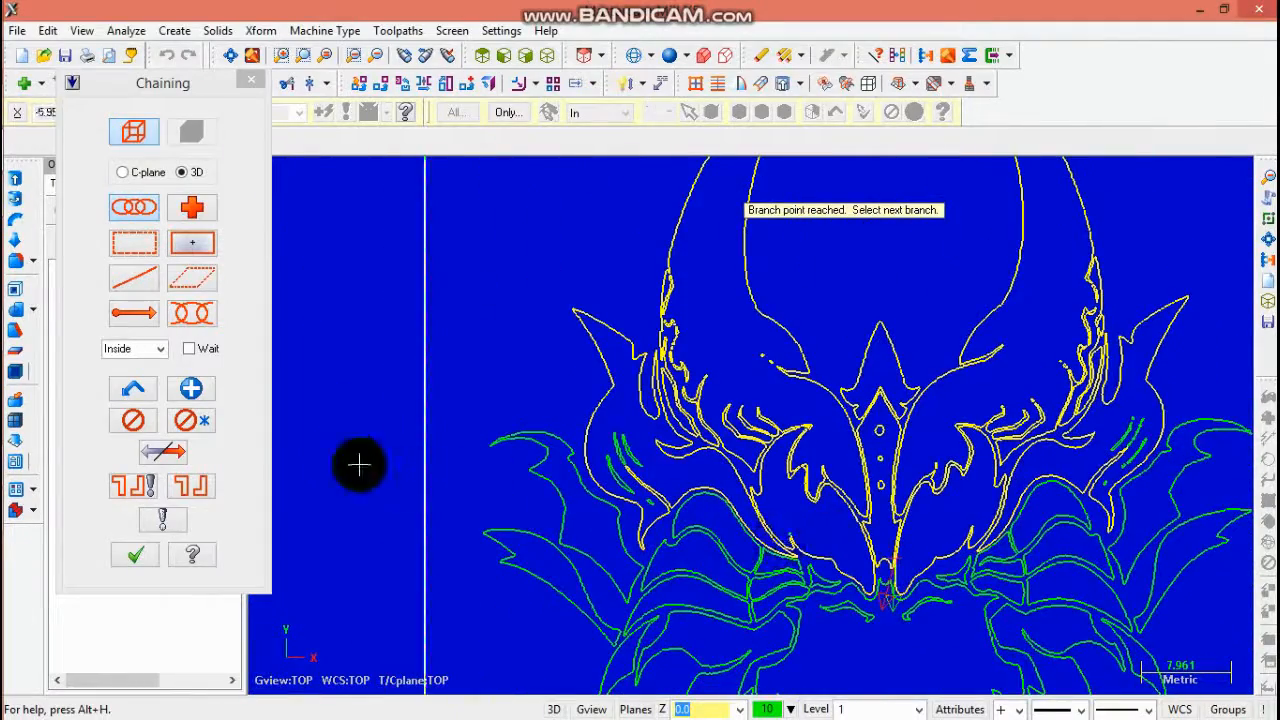
left_click(191, 389)
- Add the lower left curved contour and the row of small ovals on the right side as separate chains
scroll(635, 455, "up", 2)
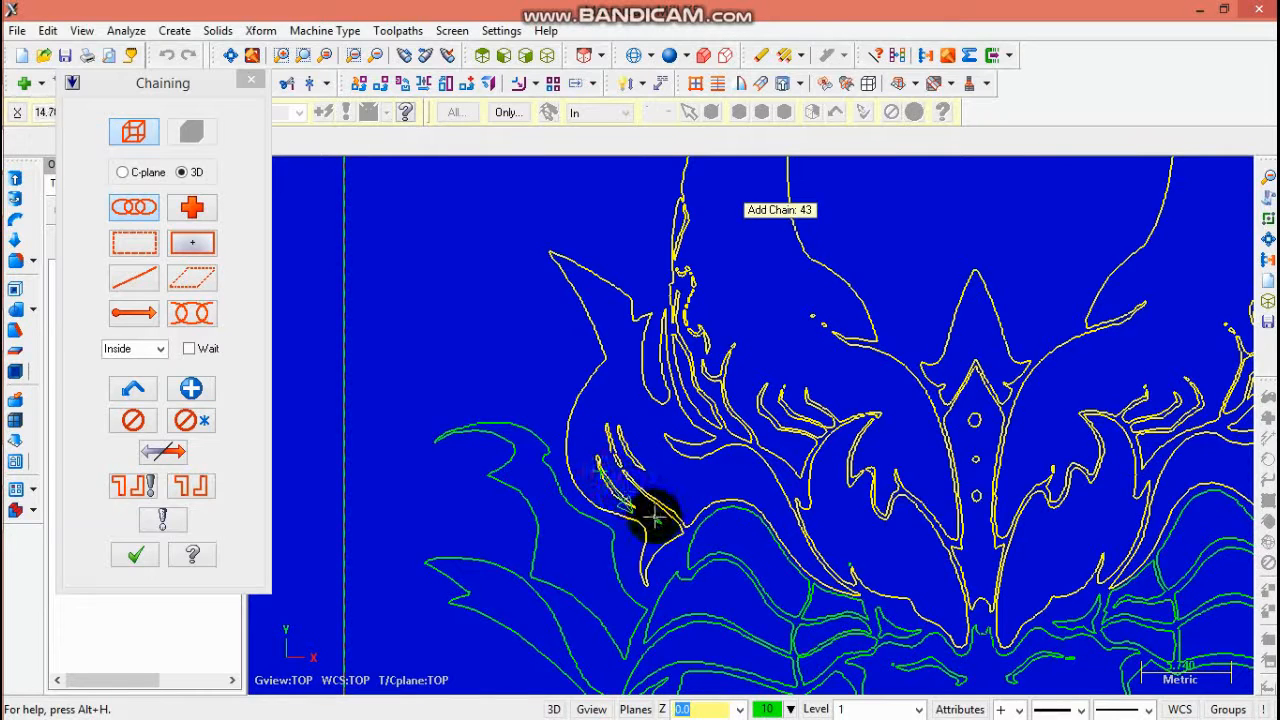
left_click(524, 496)
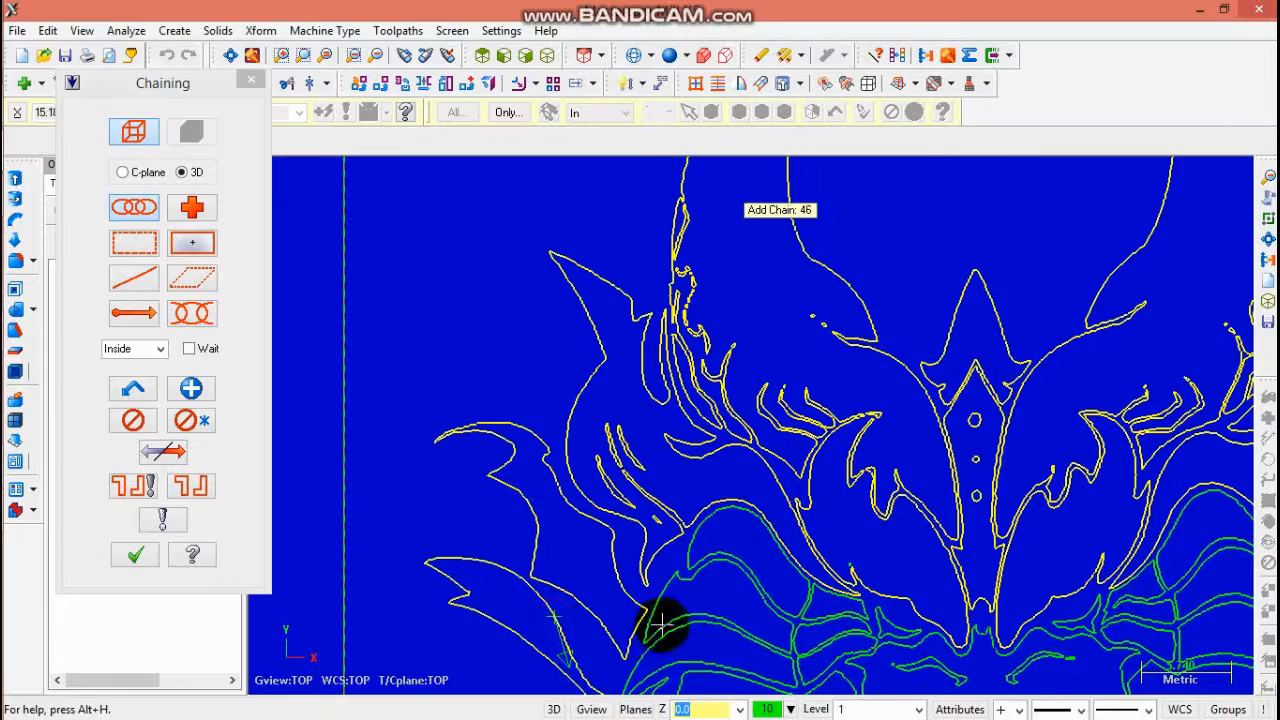
scroll(660, 625, "down", 2)
scroll(1151, 509, "up", 4)
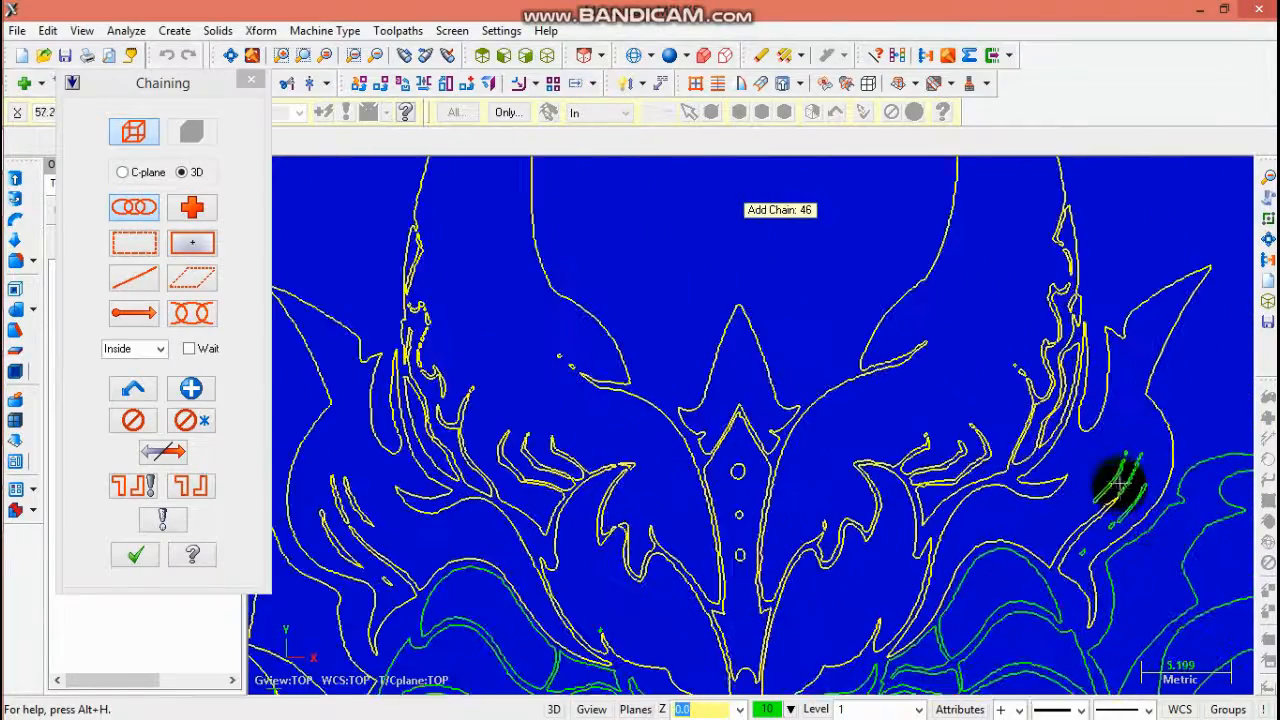
scroll(1128, 488, "up", 3)
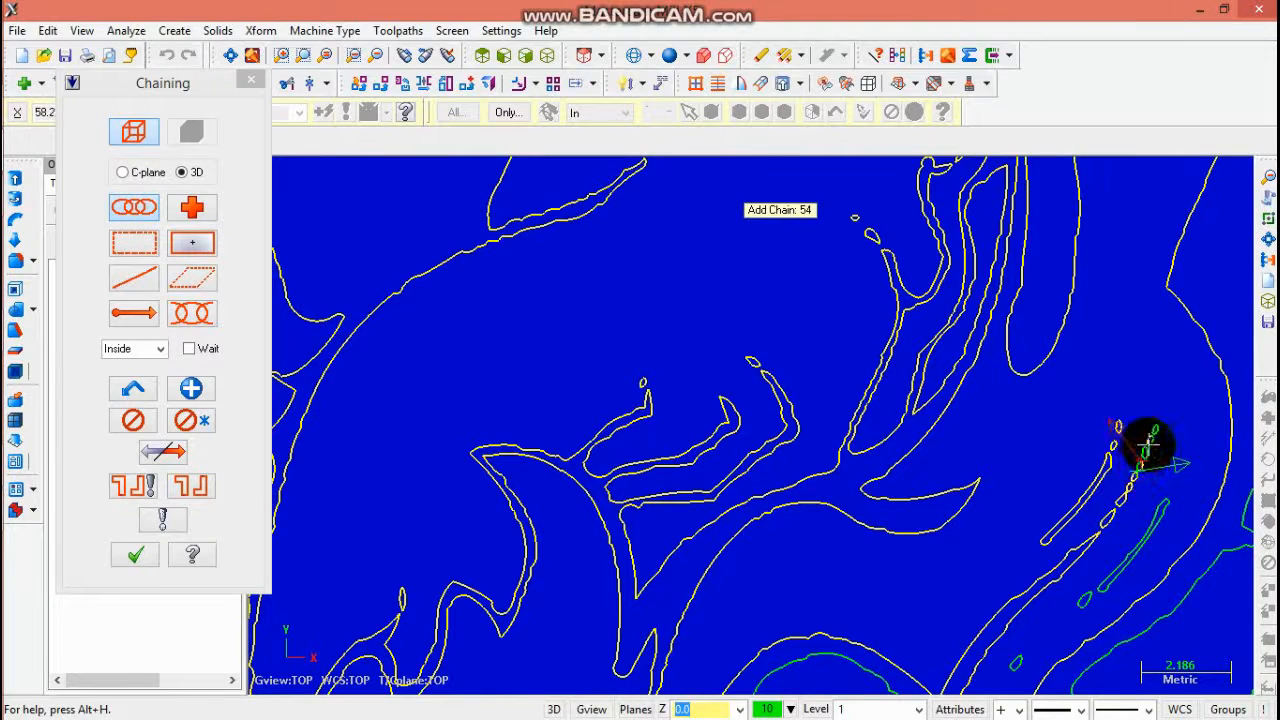
scroll(1150, 450, "up", 4)
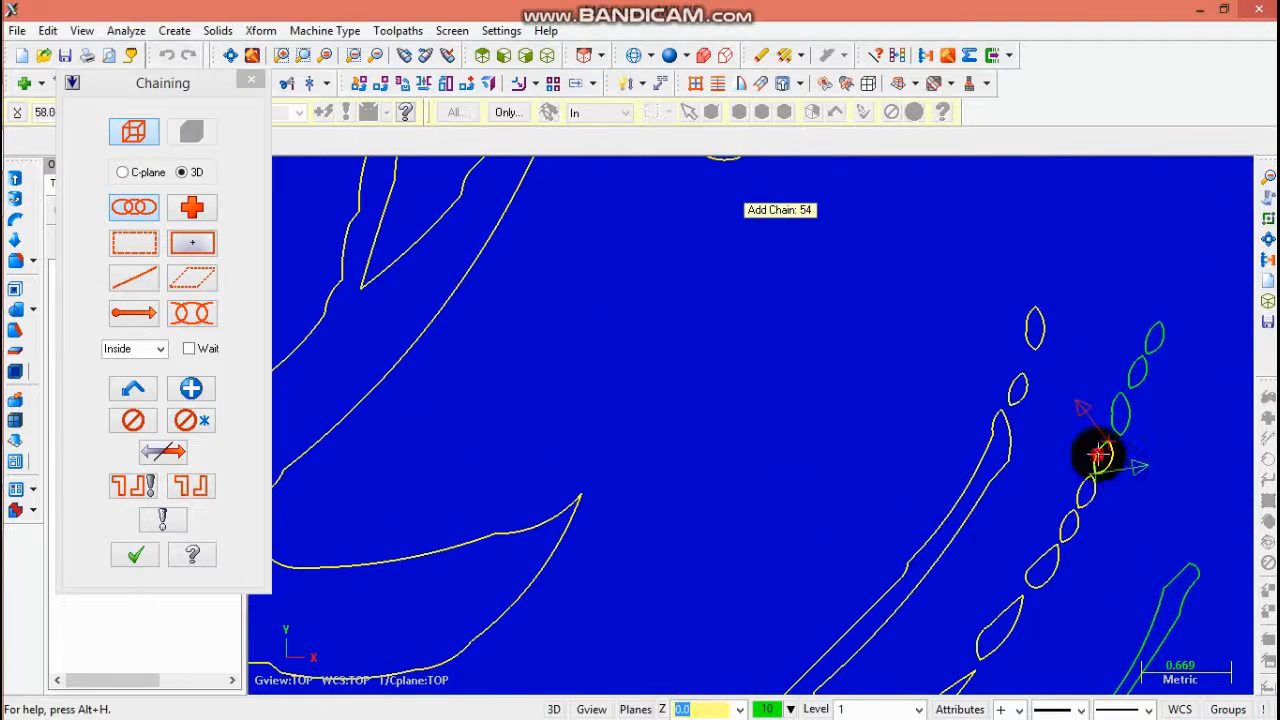
left_click(1118, 437)
left_click(1140, 373)
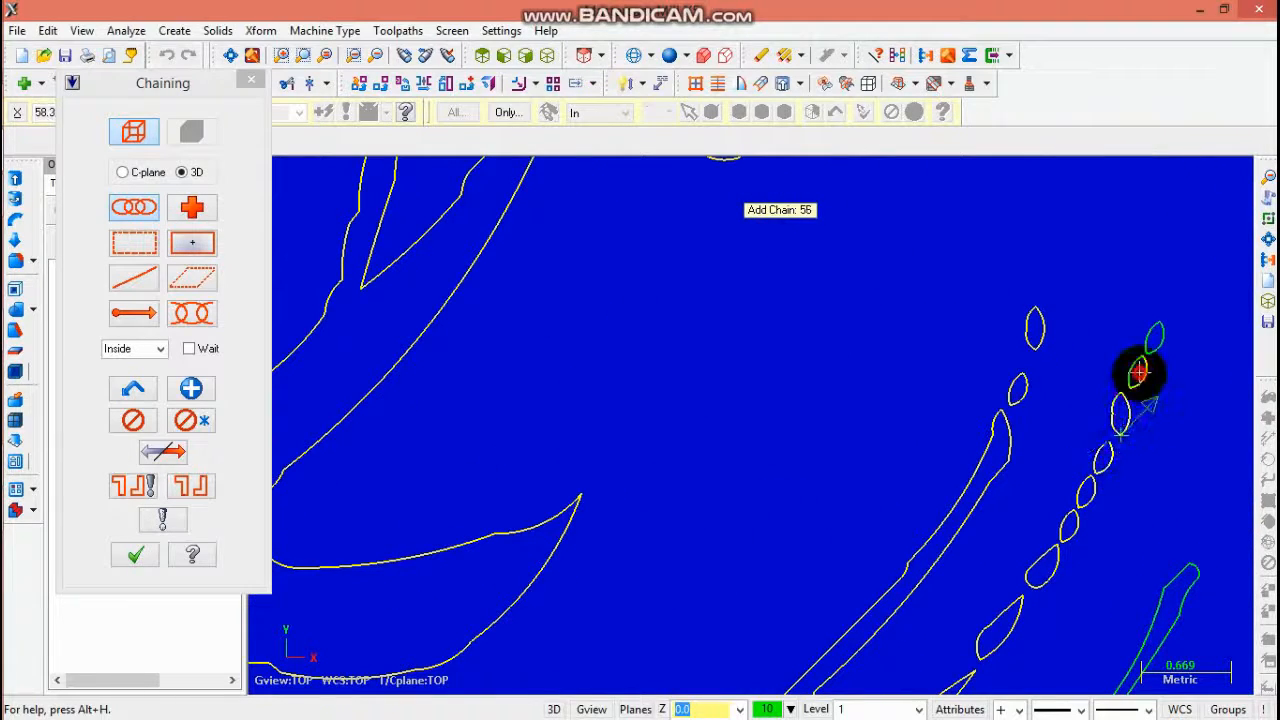
scroll(1151, 509, "down", 2)
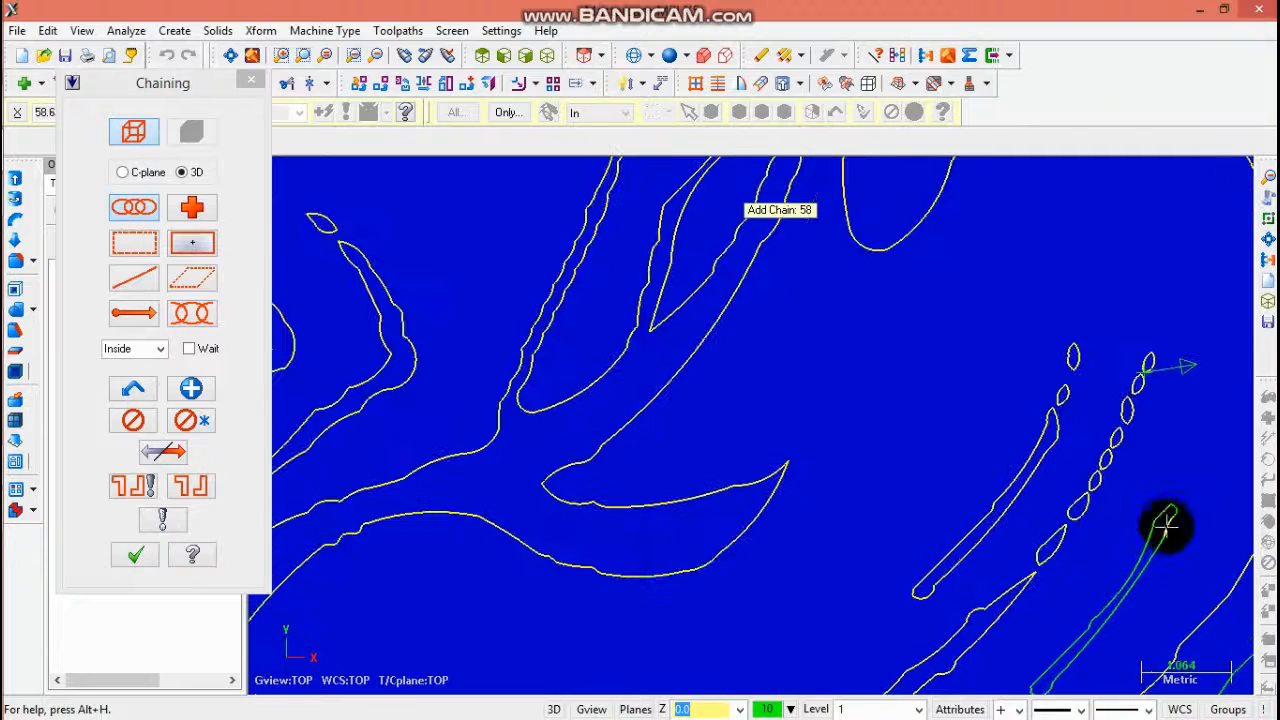
scroll(1151, 538, "down", 3)
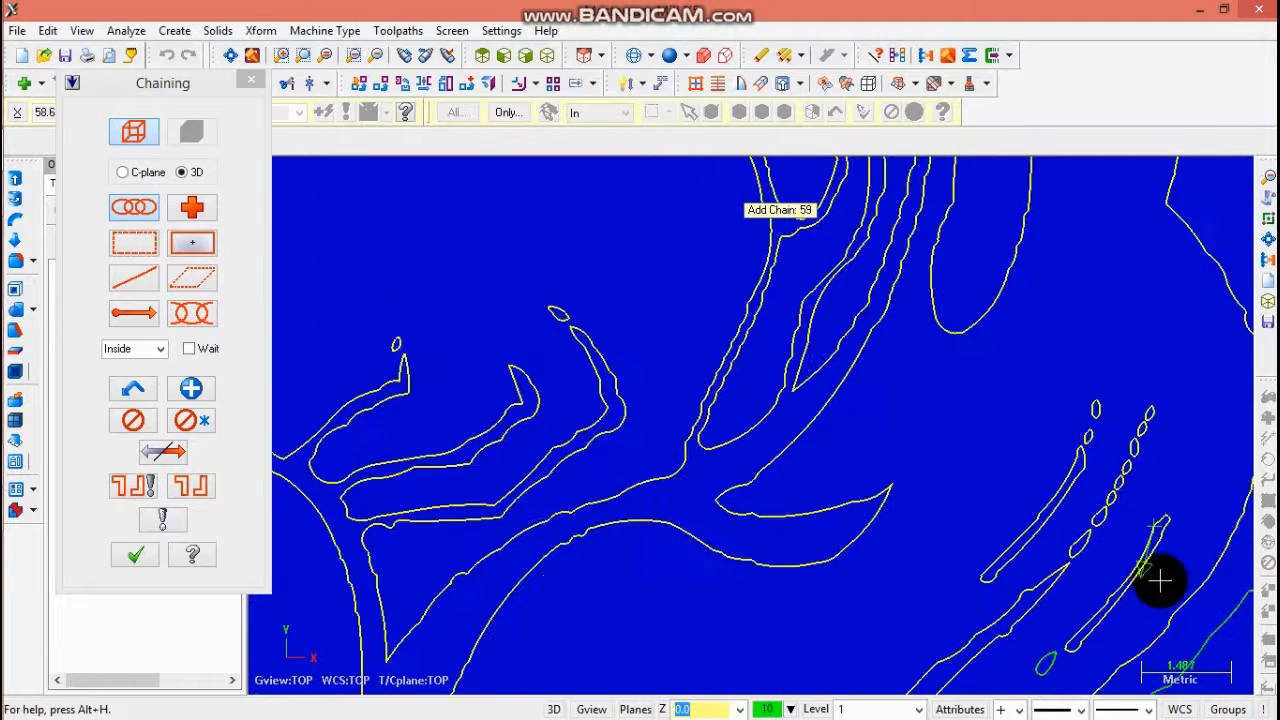
left_click(1078, 641)
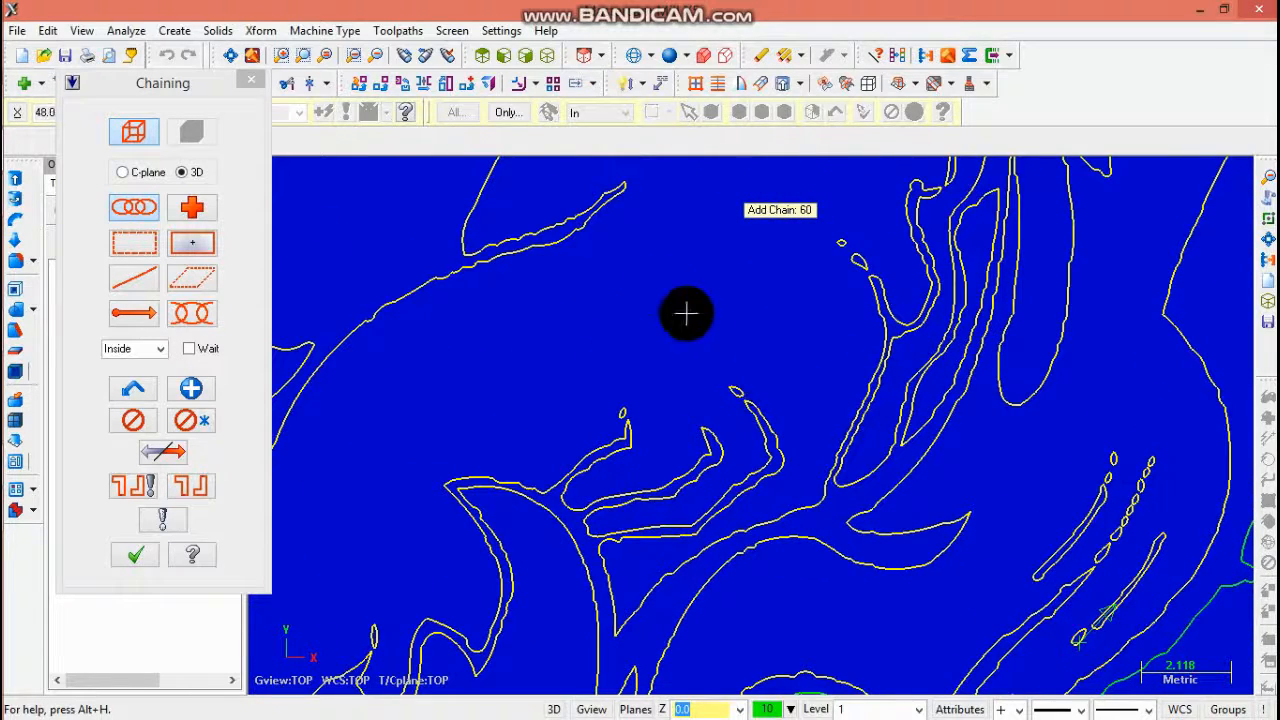
- Chain the lower right flame contour up to its branch point and end the chain
left_click(377, 60)
left_click(377, 60)
left_click(377, 60)
left_click(377, 60)
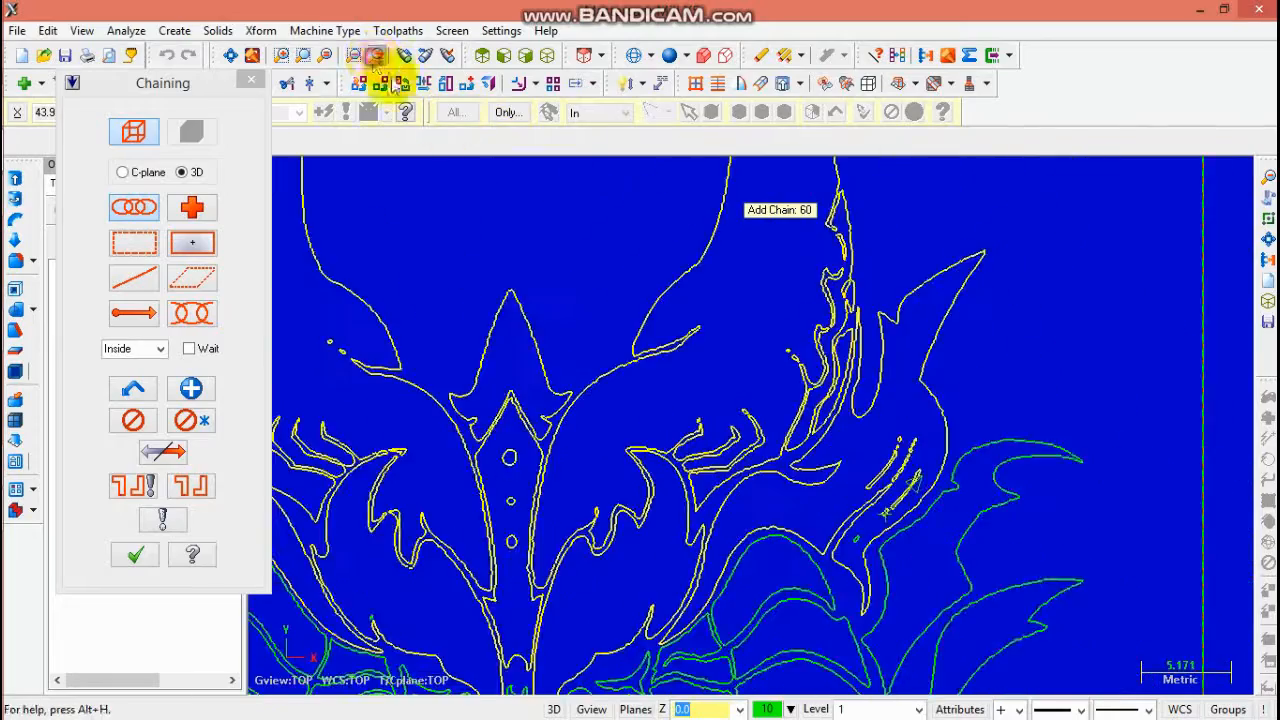
left_click(377, 60)
scroll(830, 540, "up", 3)
scroll(827, 541, "down", 3)
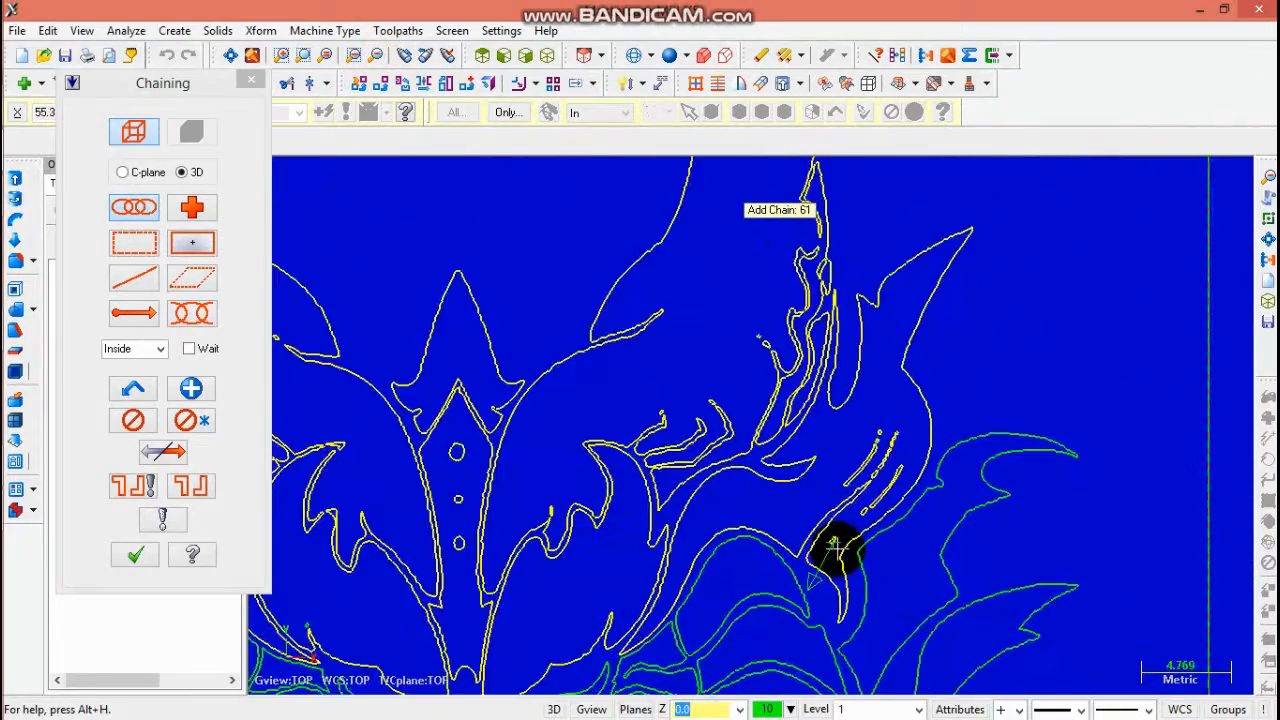
scroll(595, 645, "down", 1)
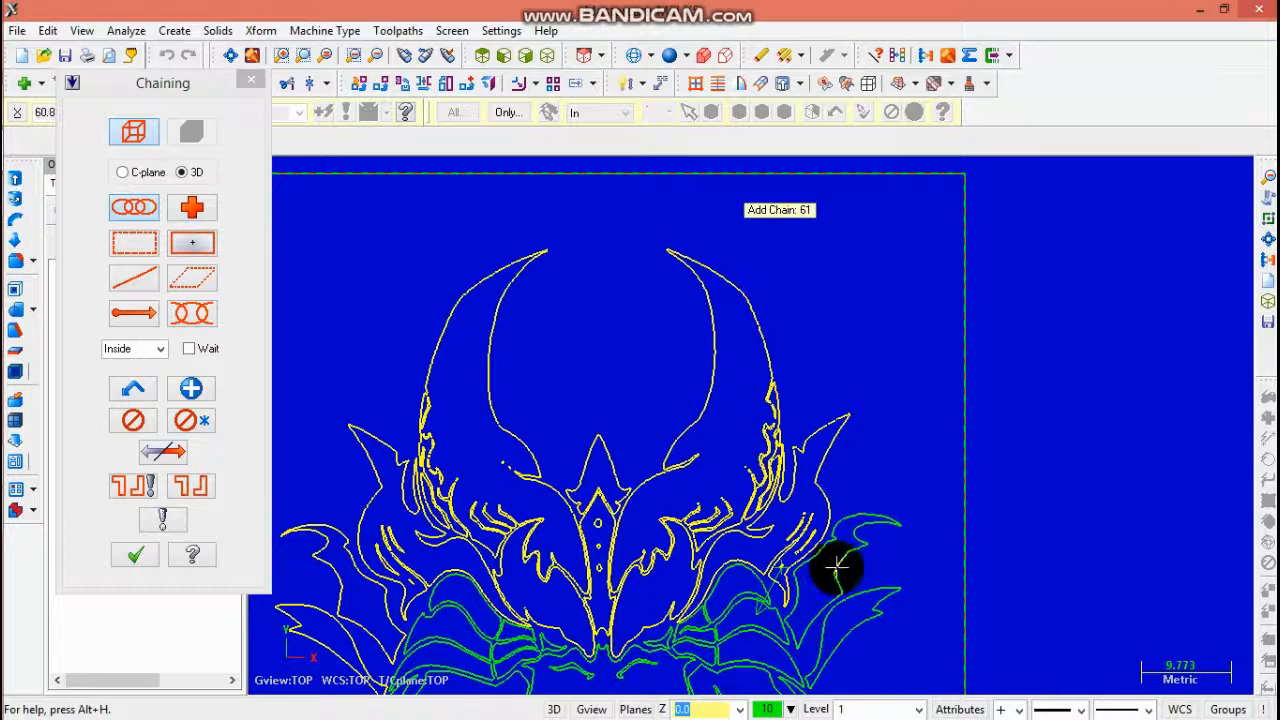
left_click(862, 594)
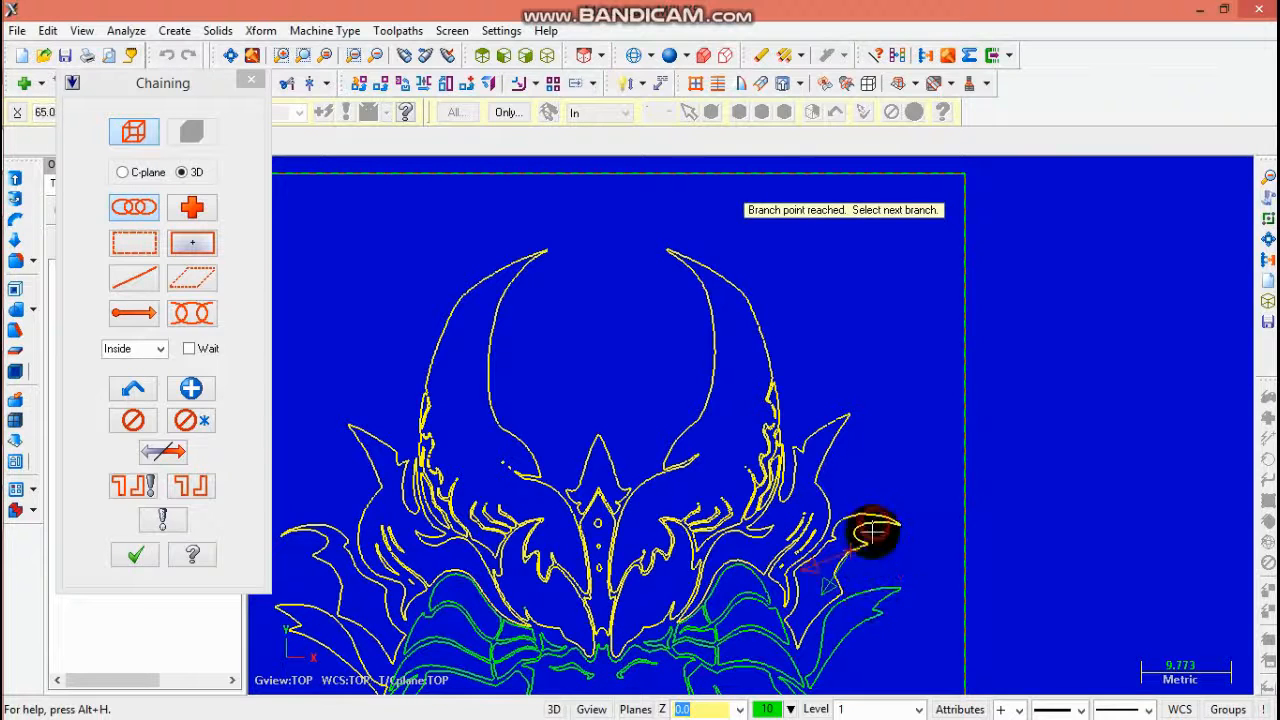
scroll(876, 581, "up", 3)
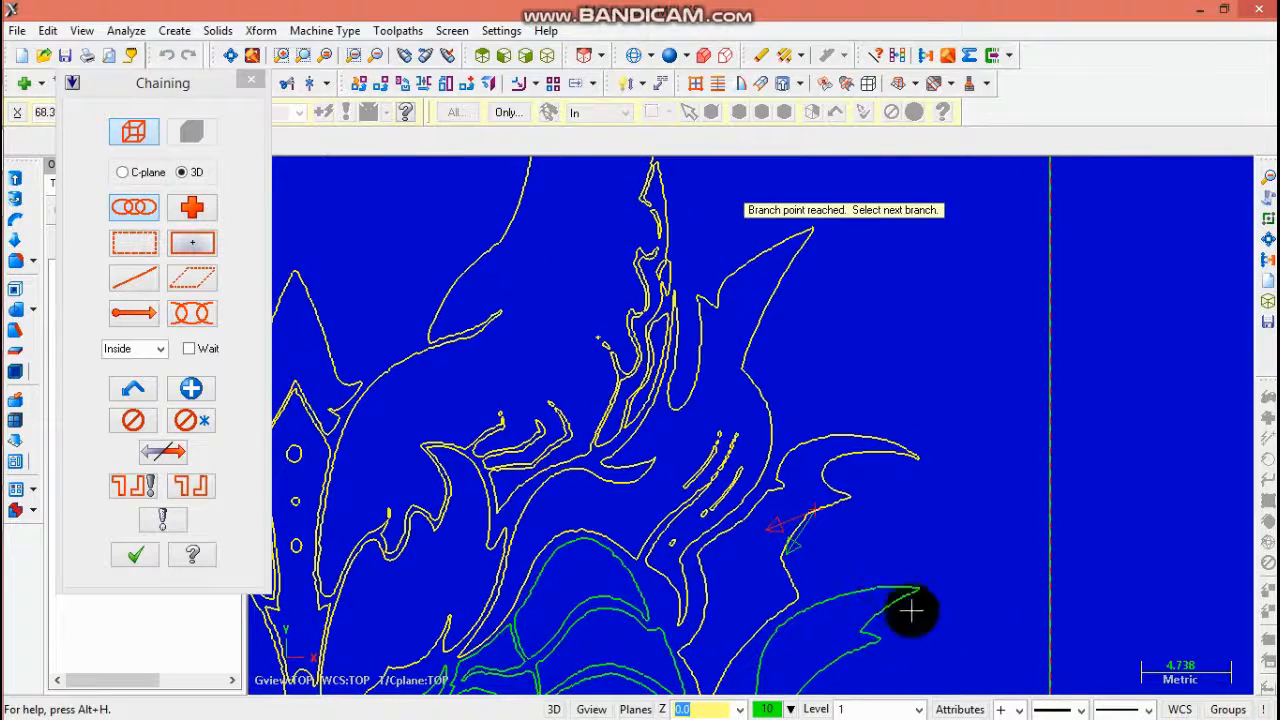
scroll(811, 575, "up", 3)
scroll(645, 587, "down", 6)
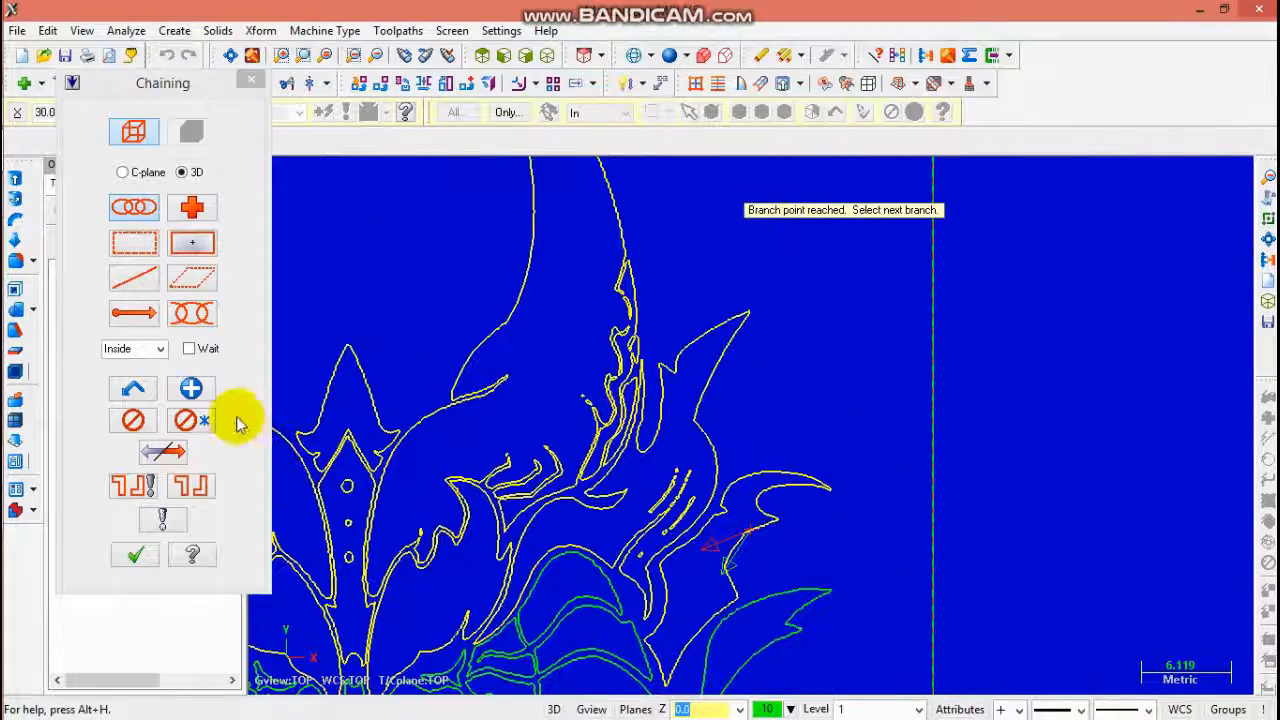
left_click(205, 390)
- Continue the lower right flame chain along its next branch and confirm the chain selection
left_click(796, 597)
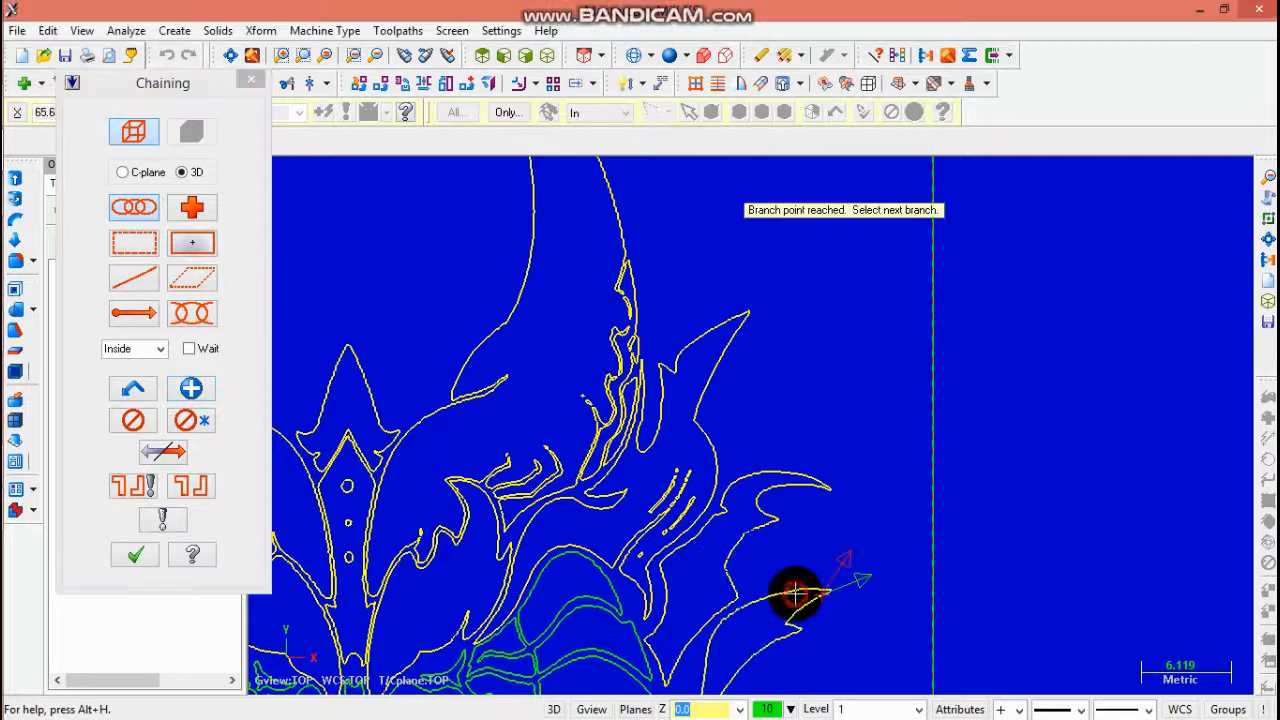
scroll(793, 594, "down", 3)
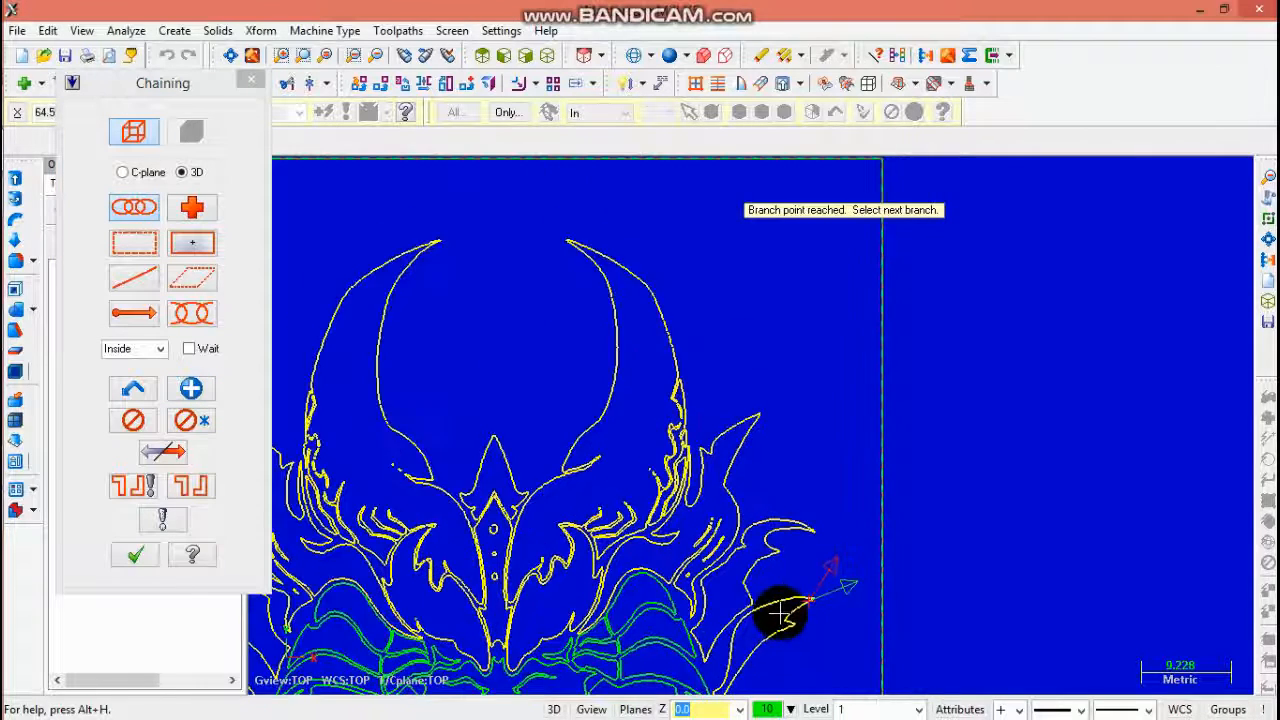
left_click(379, 56)
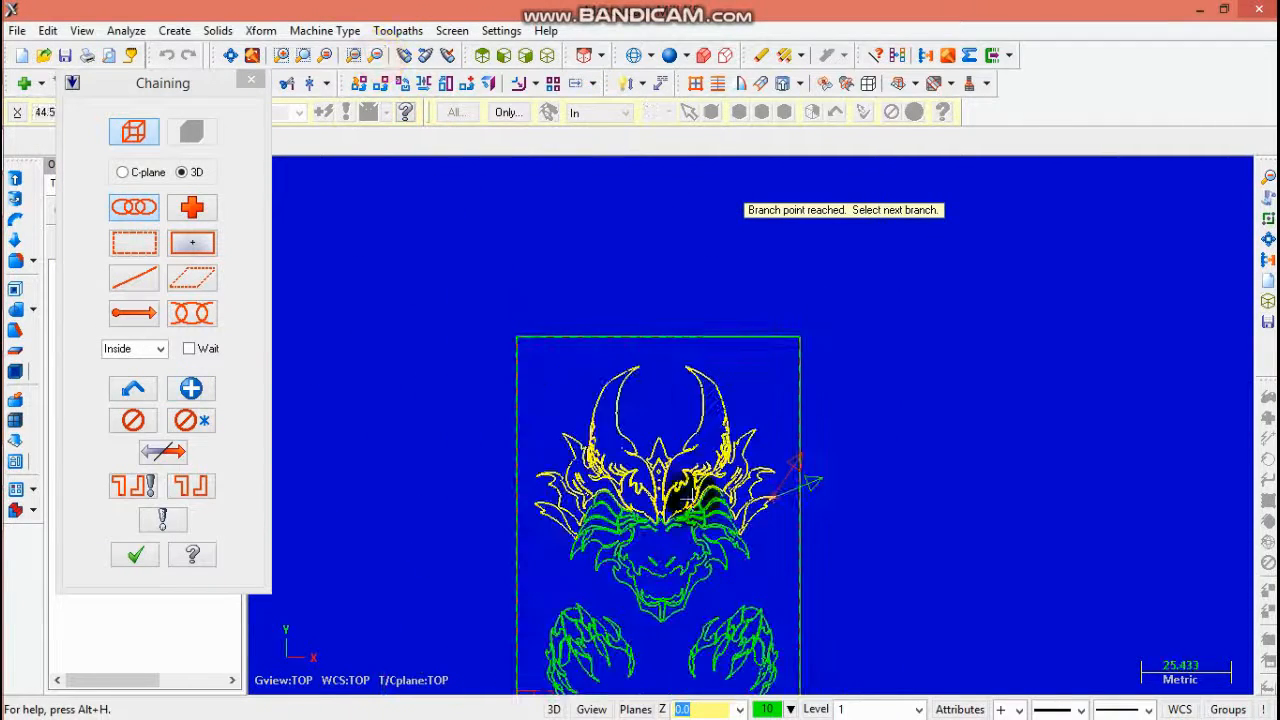
scroll(680, 520, "up", 3)
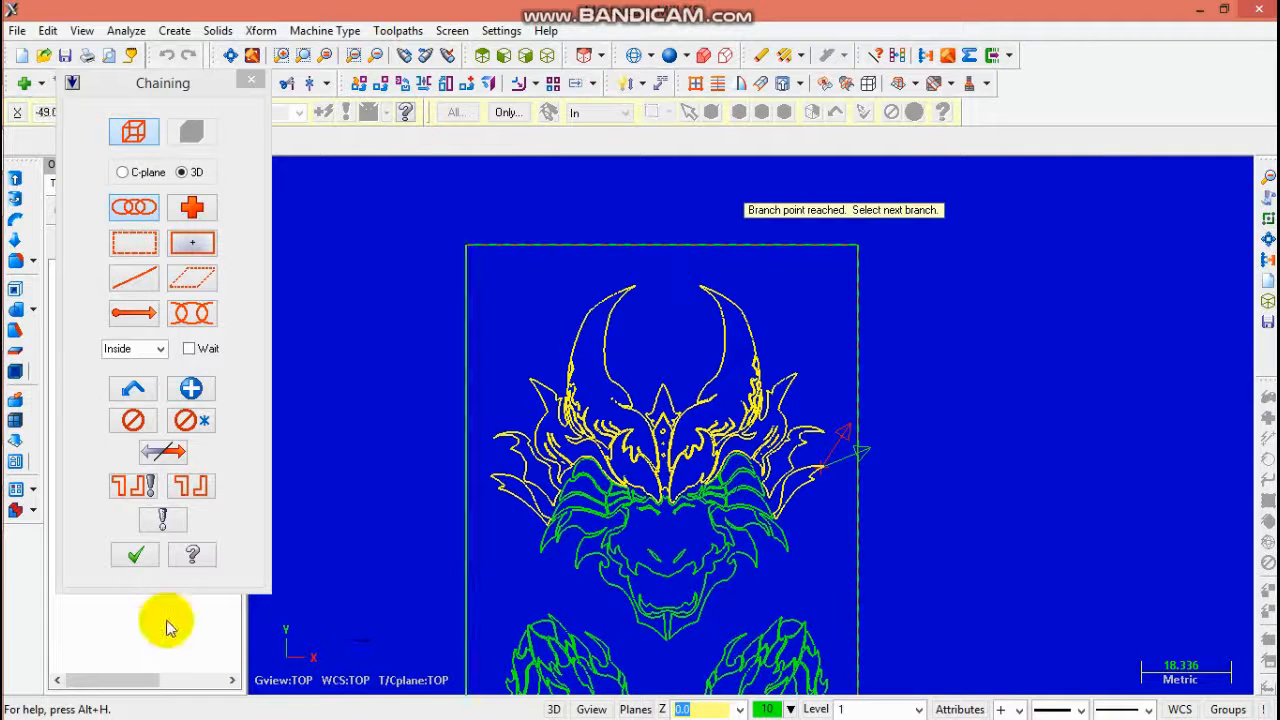
left_click(128, 554)
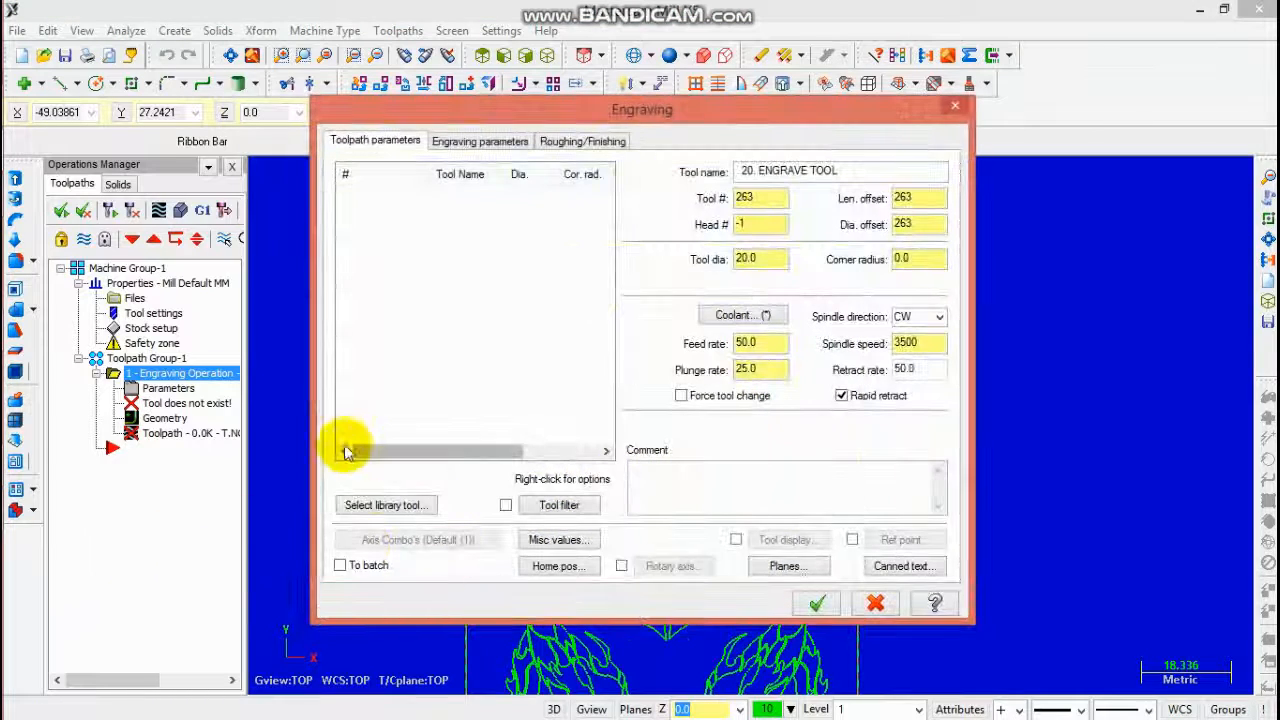
- Select the 5 mm 30 degree engrave tool (#260) from the tool library and review its definition
left_click(388, 504)
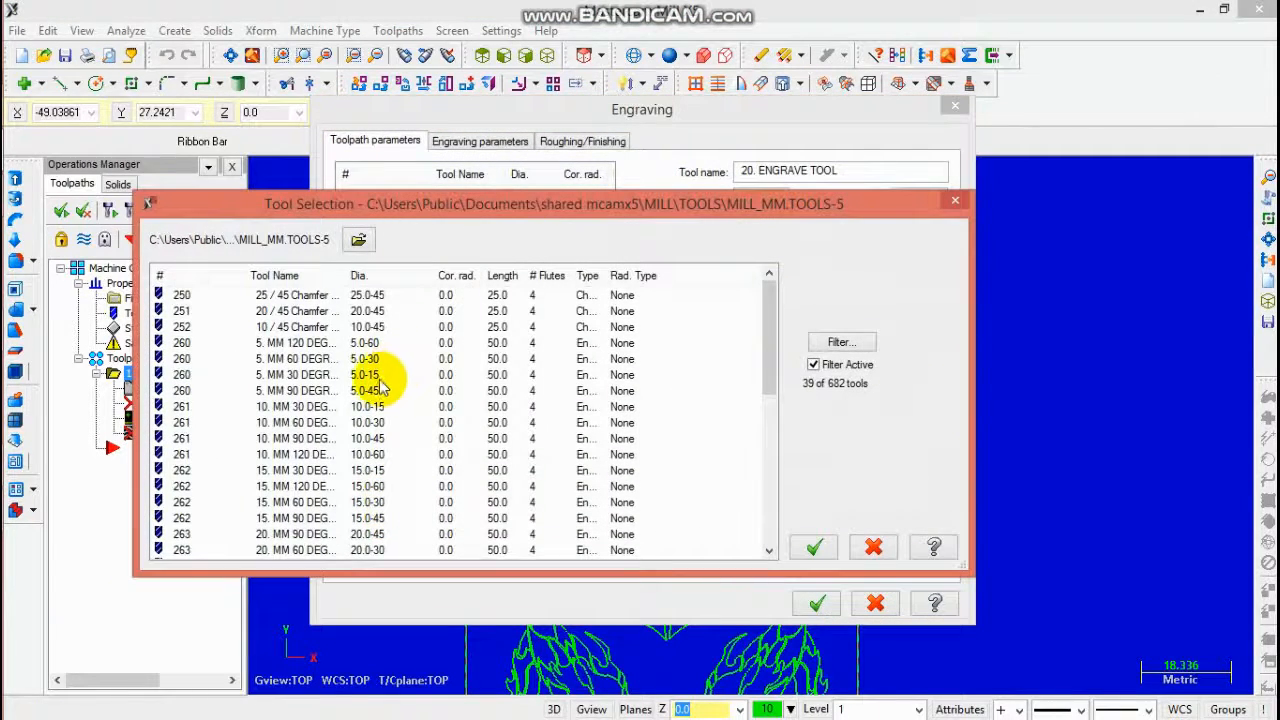
left_click(380, 376)
left_click(815, 547)
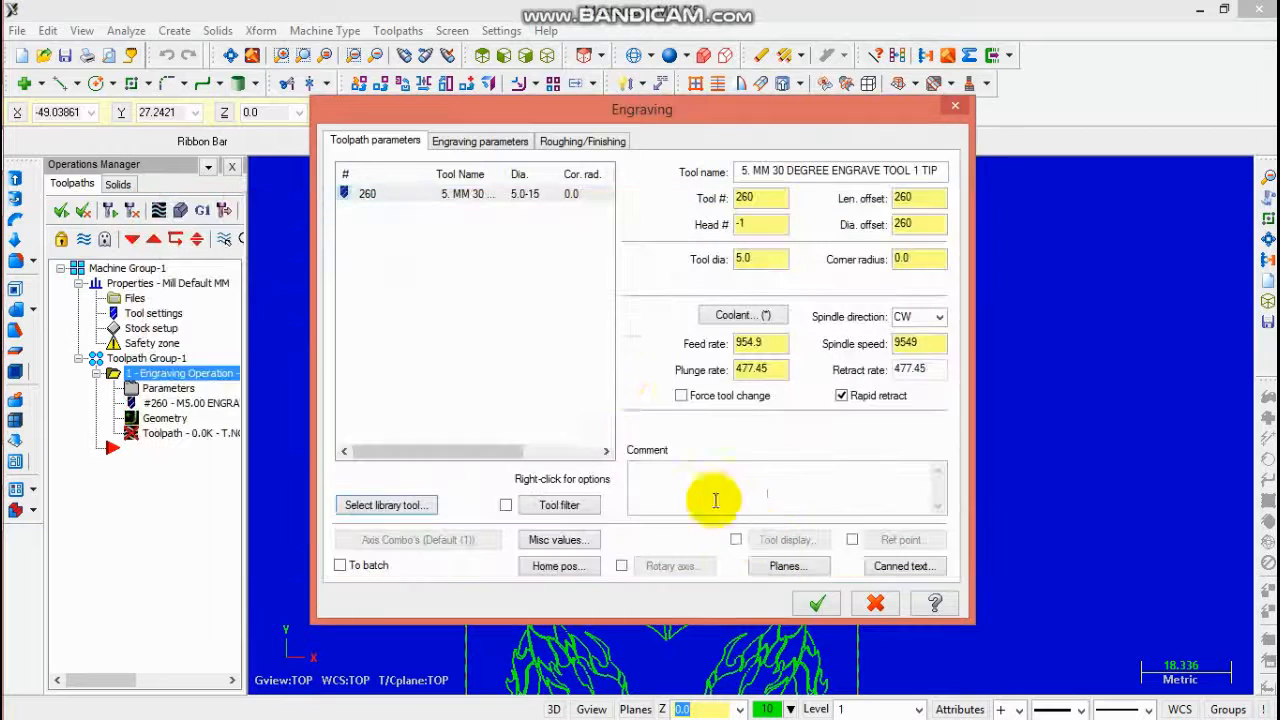
double_click(518, 198)
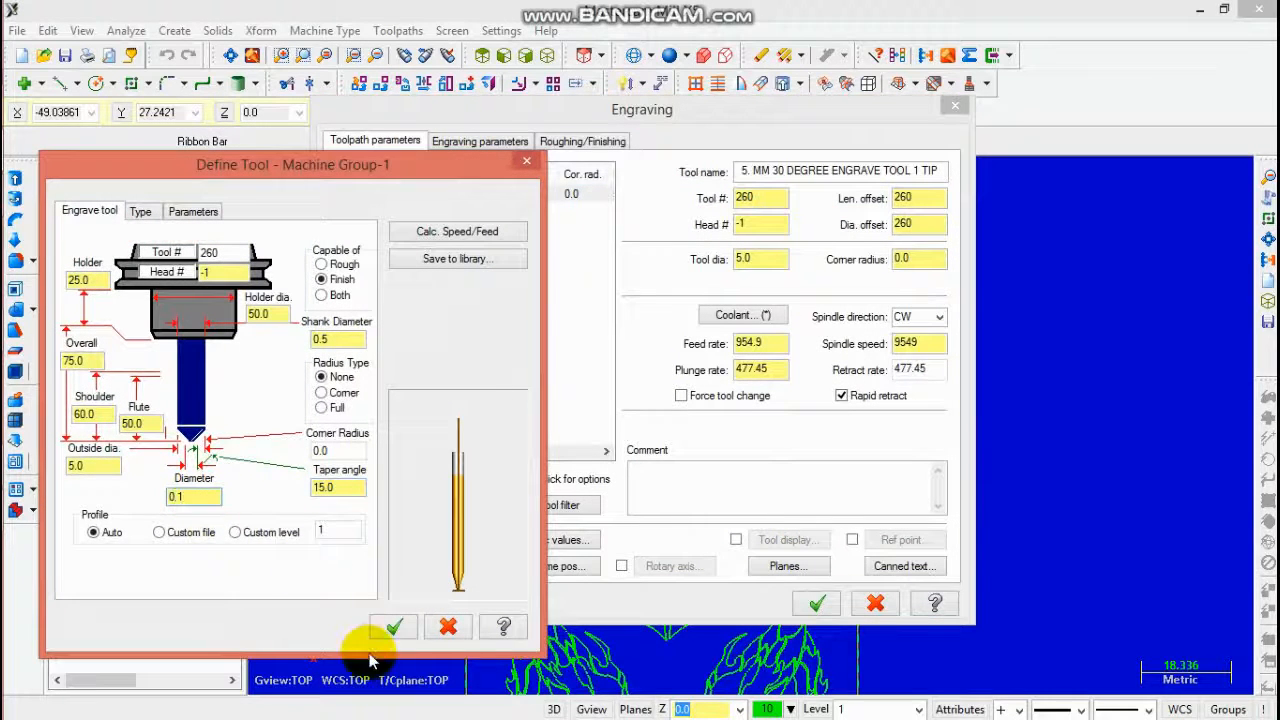
left_click(390, 628)
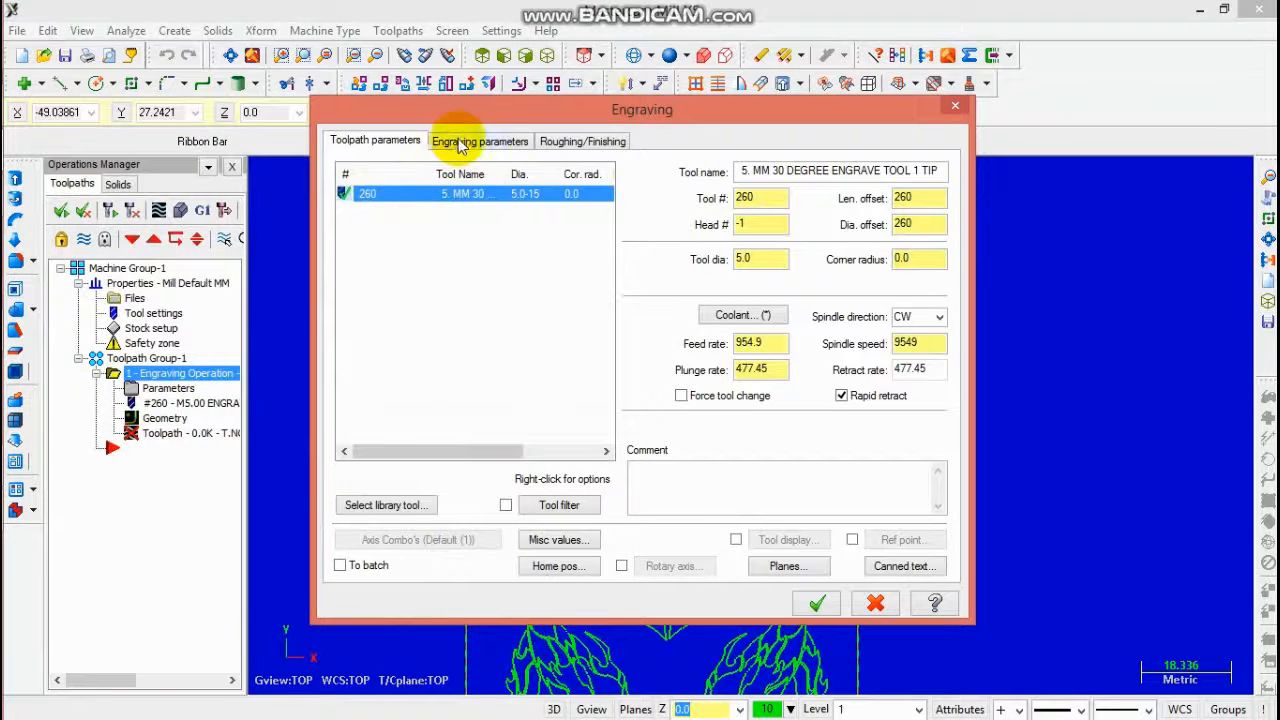
- Start picking the engraving depth from a point on the artwork
left_click(450, 140)
left_click(655, 481)
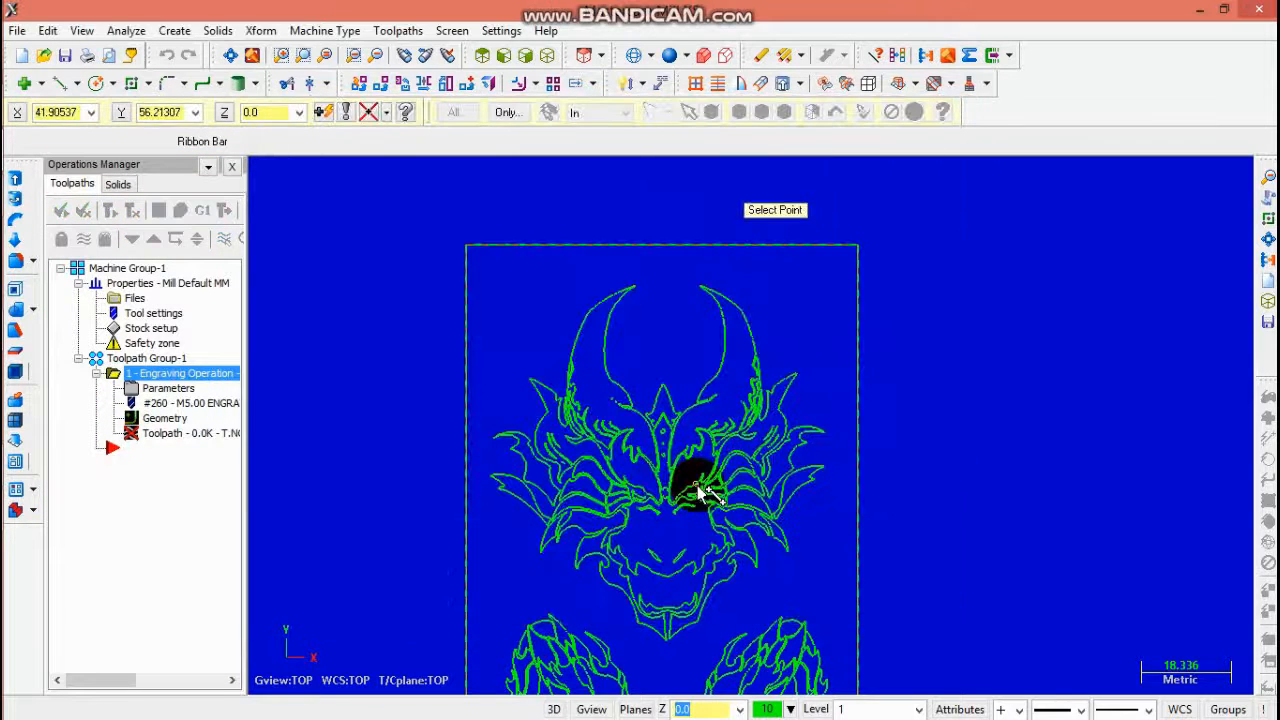
- Try to regenerate the engraving toolpath, rechecking the tool definition between attempts
left_click(163, 432)
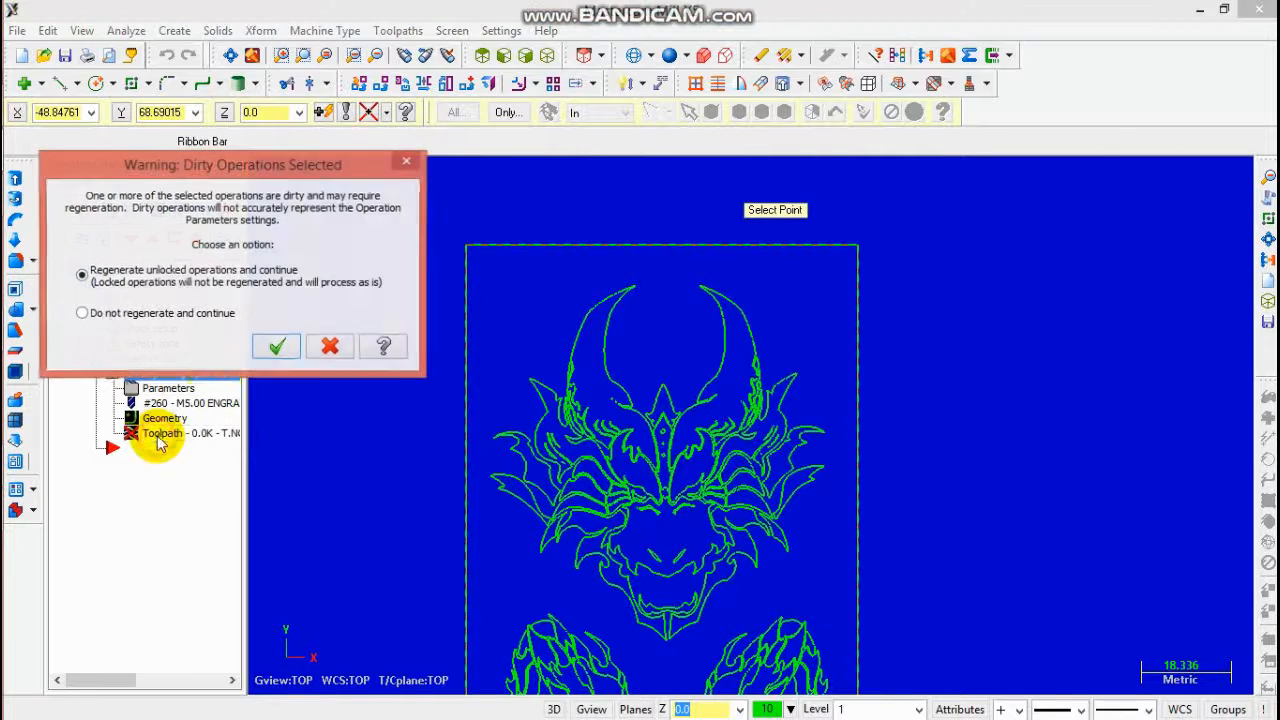
left_click(316, 347)
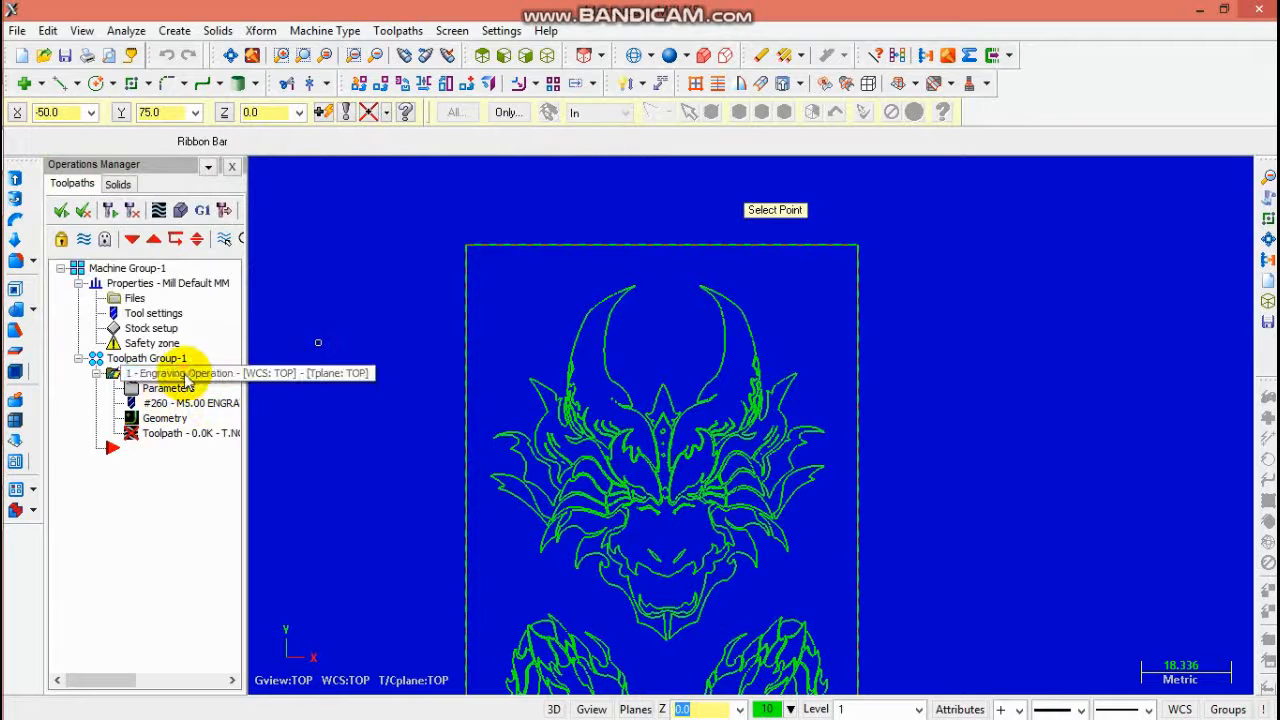
left_click(166, 437)
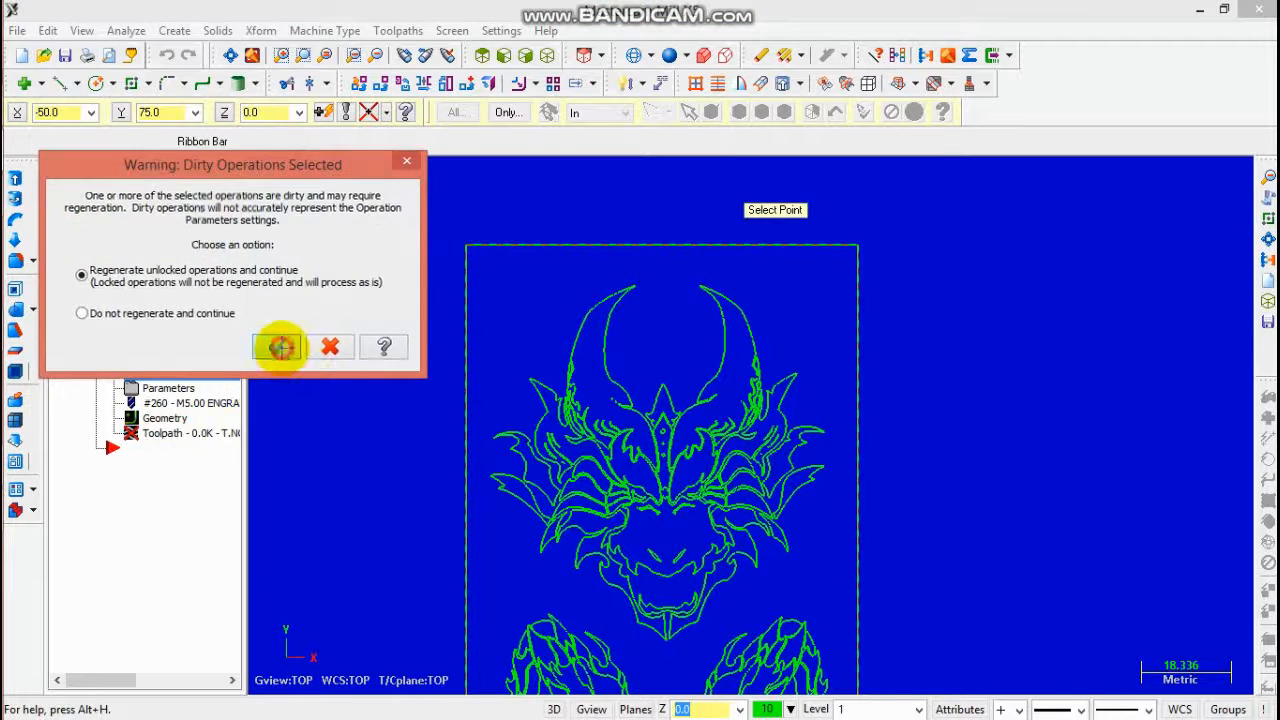
left_click(279, 346)
left_click(745, 408)
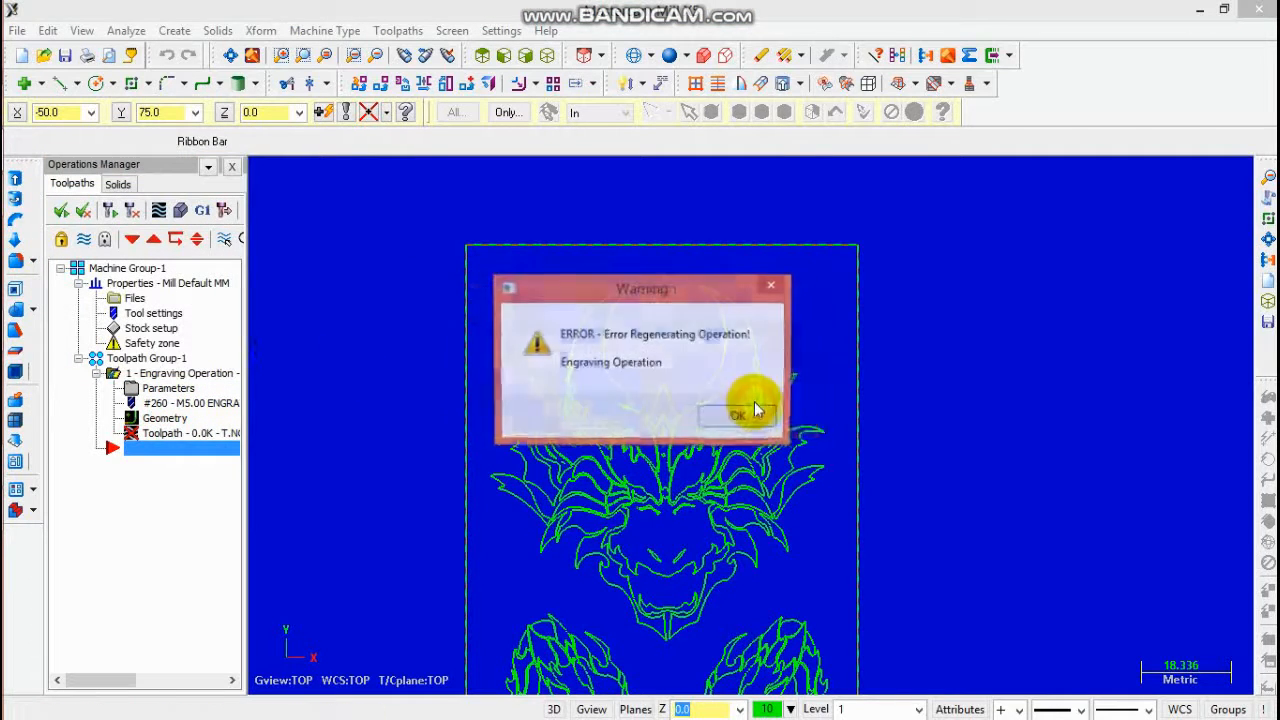
left_click(741, 412)
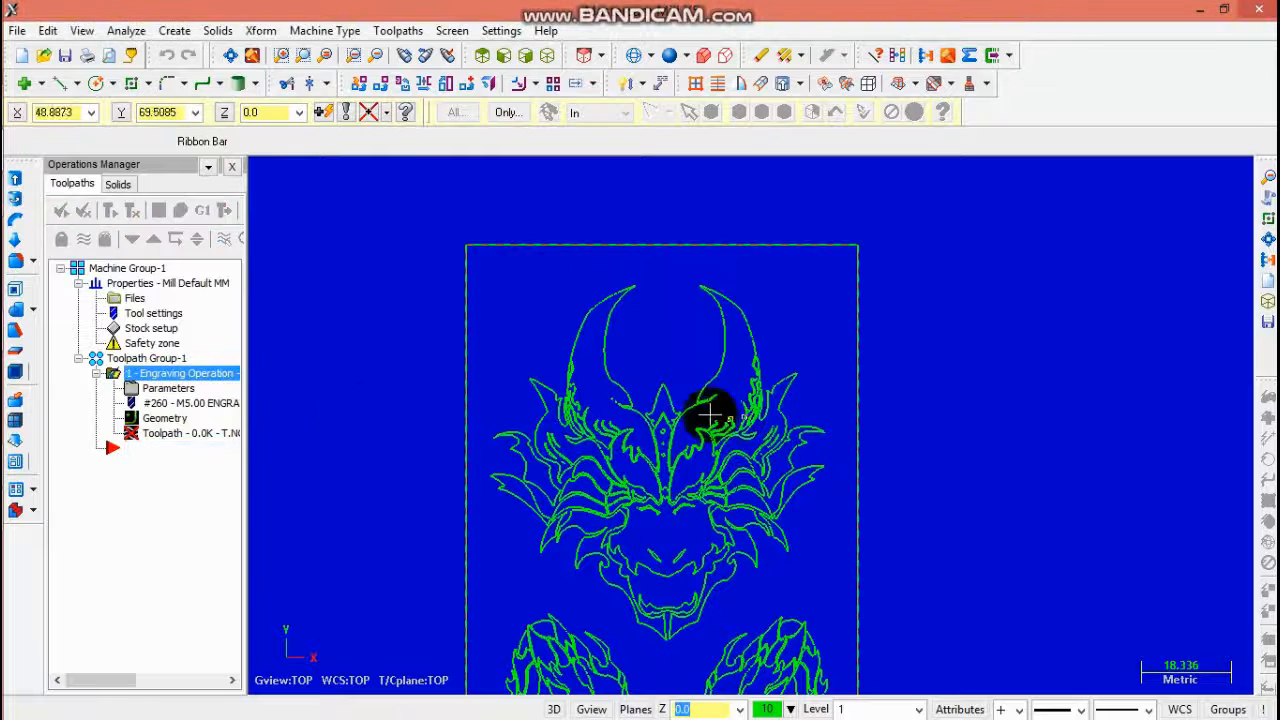
left_click(166, 390)
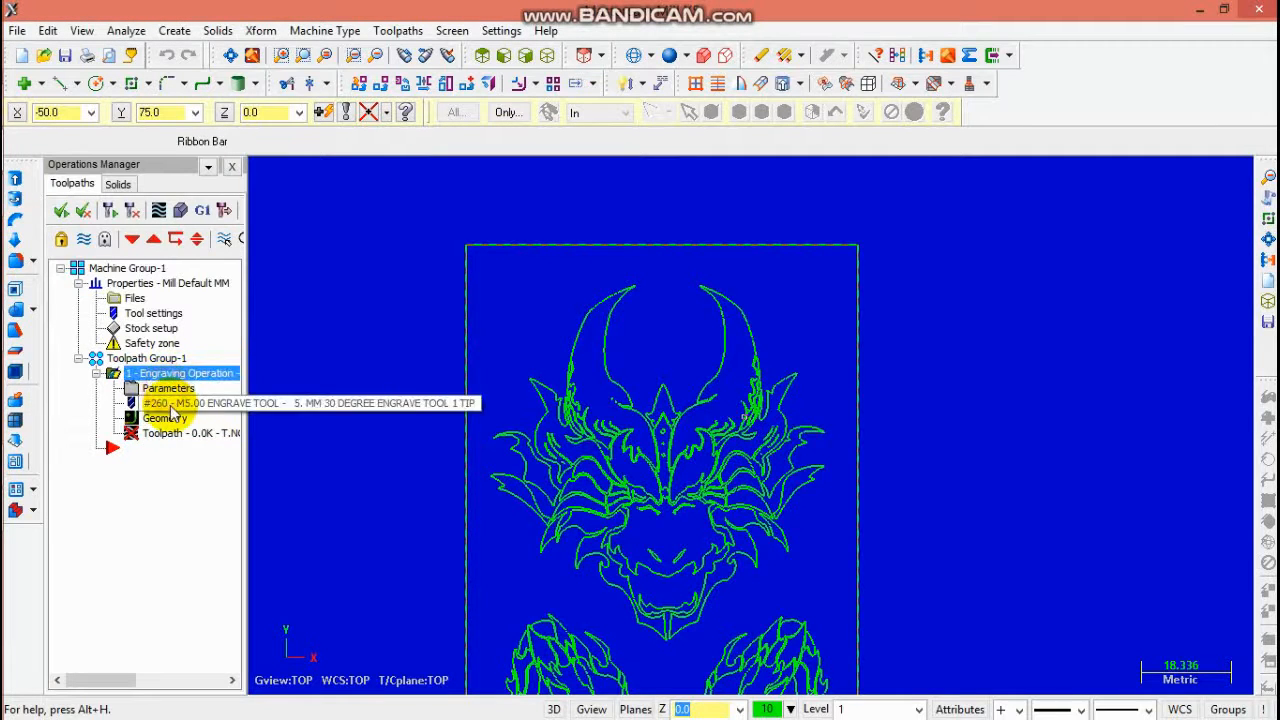
left_click(163, 402)
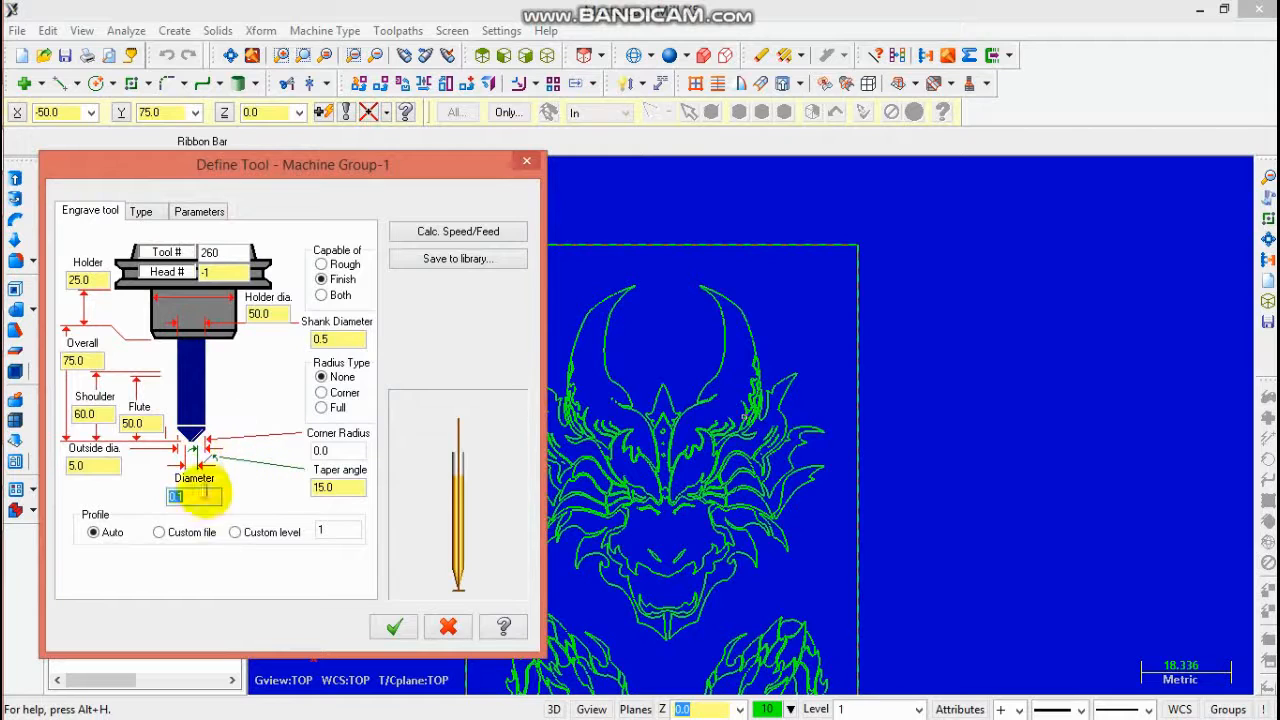
left_click(396, 626)
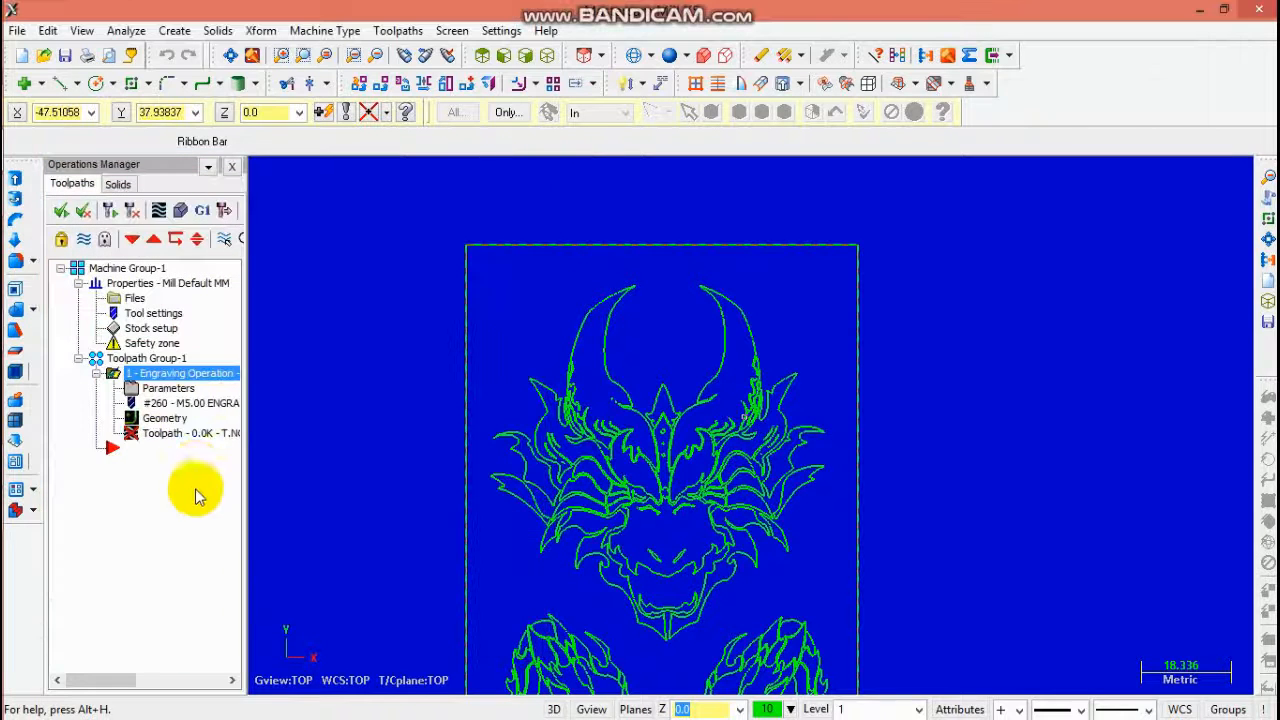
left_click(157, 436)
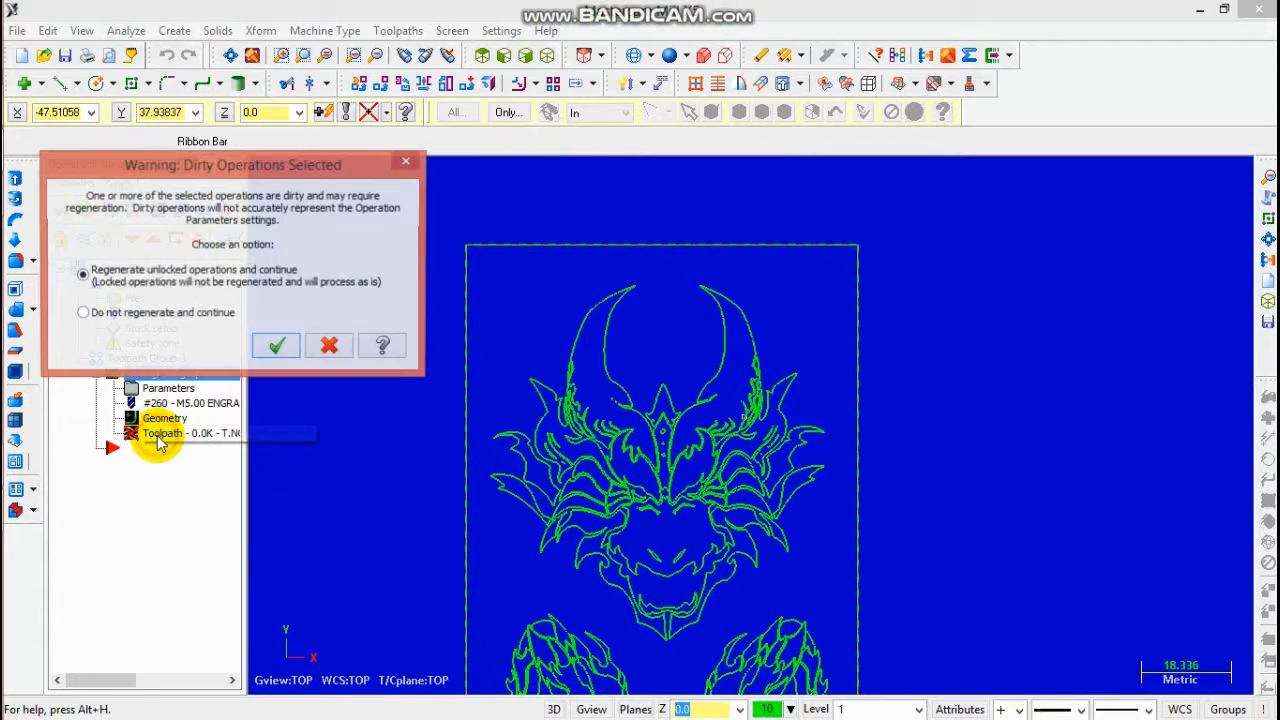
left_click(272, 352)
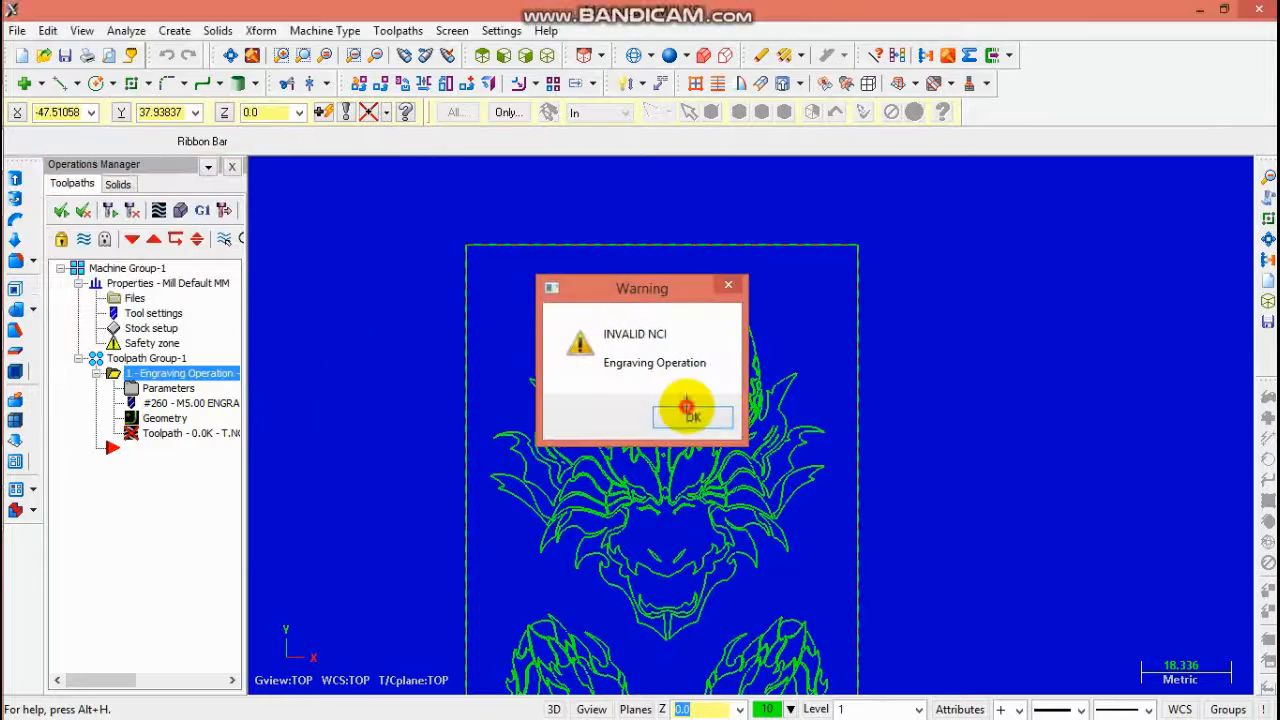
left_click(693, 418)
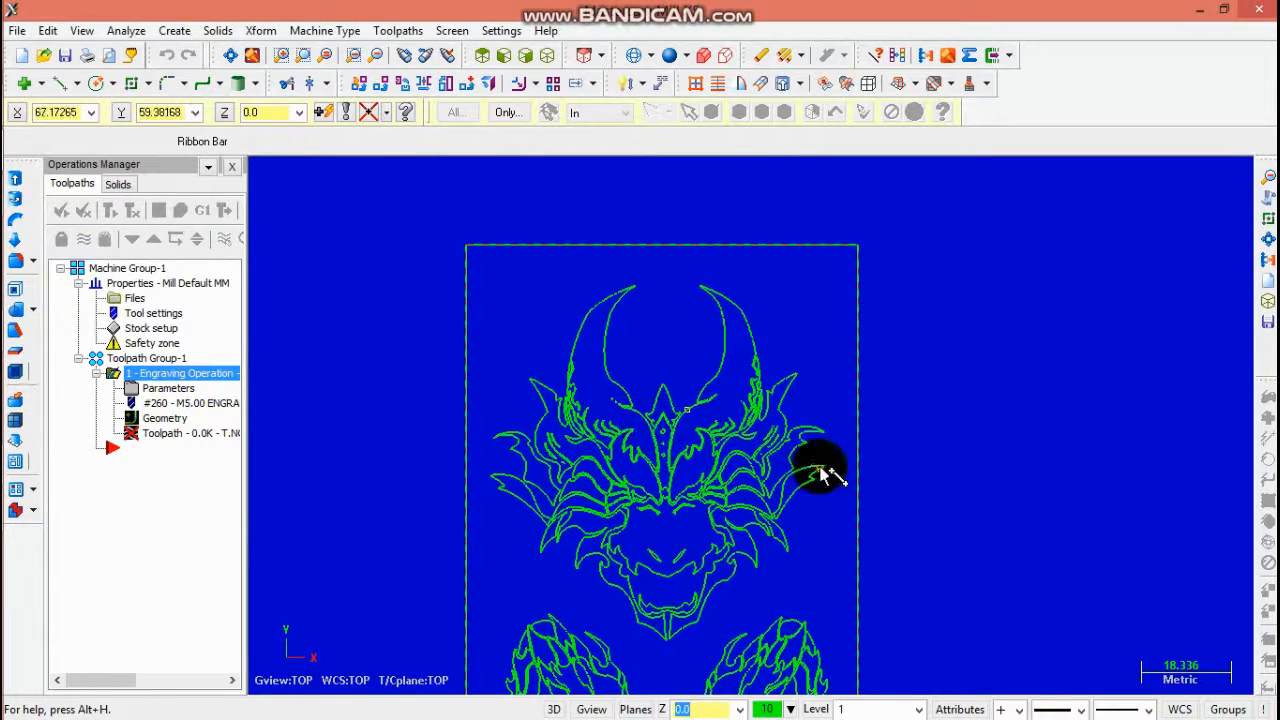
- Pick the tip of the left horn as the engraving depth point
scroll(709, 429, "up", 3)
scroll(664, 417, "down", 3)
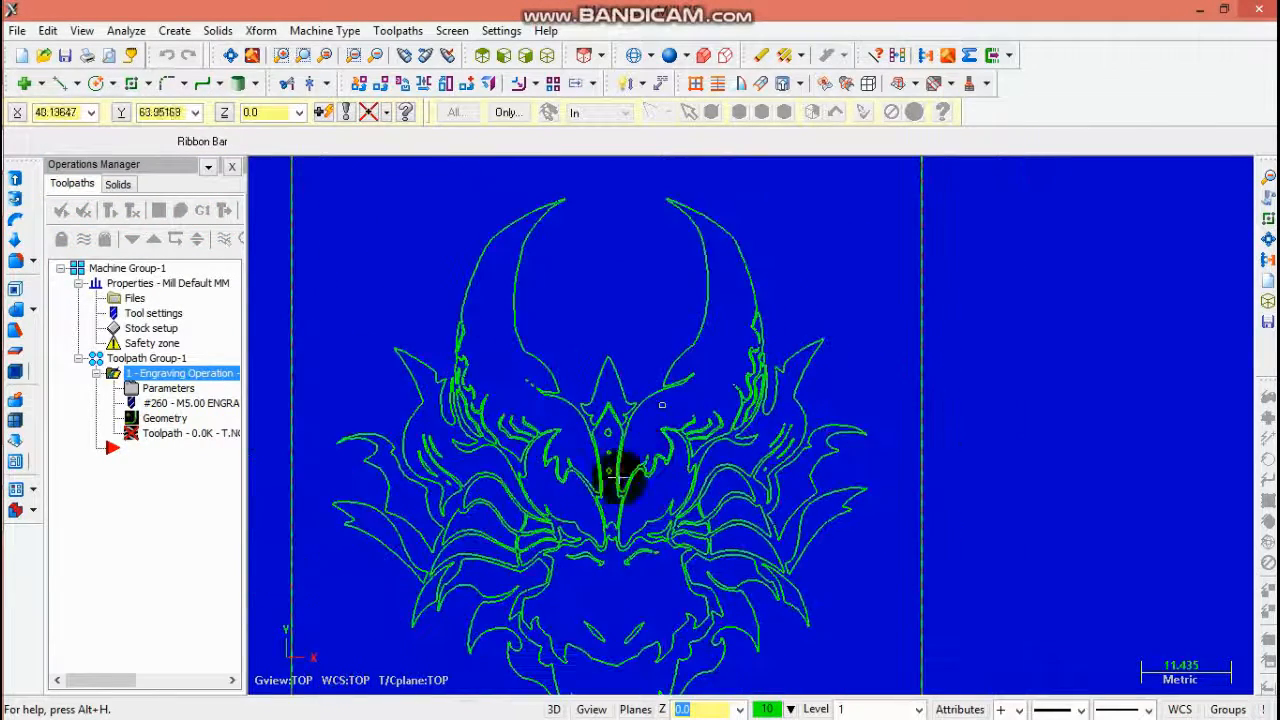
left_click(200, 408)
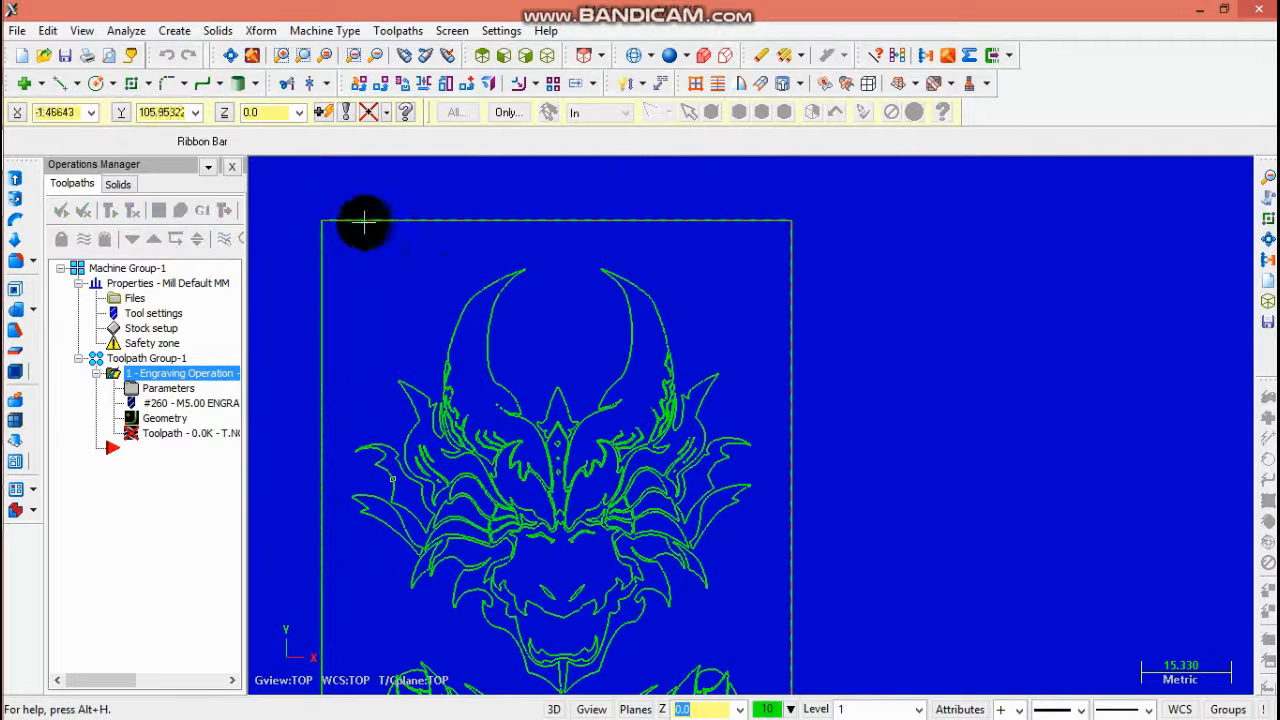
left_click(474, 287)
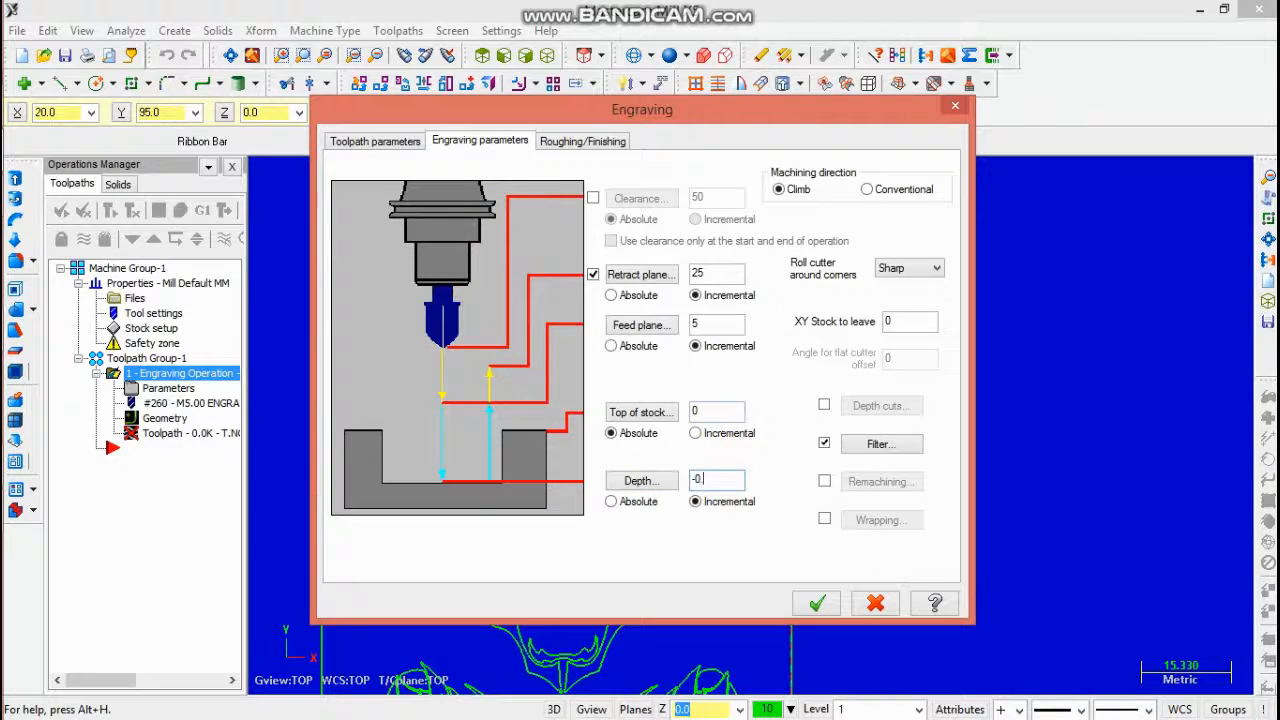
- Enable roughing for the engraving operation and accept its parameters
left_click(572, 150)
left_click(347, 174)
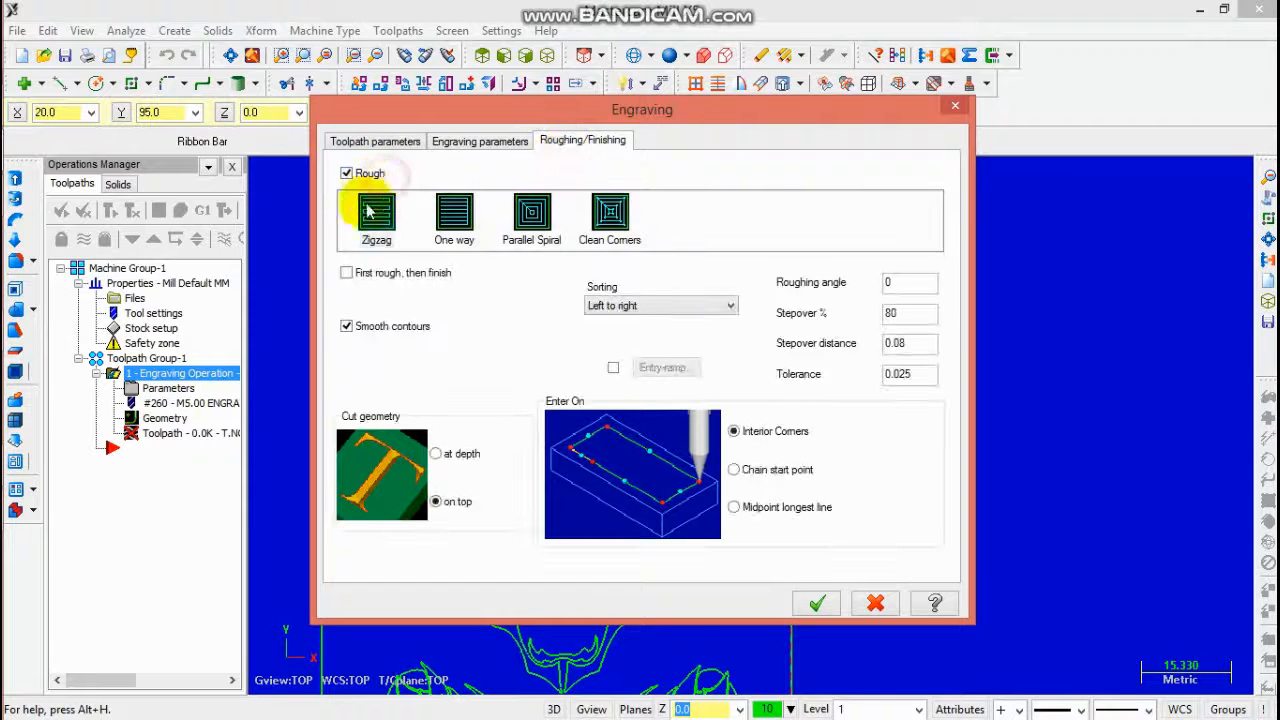
left_click(395, 281)
left_click(817, 602)
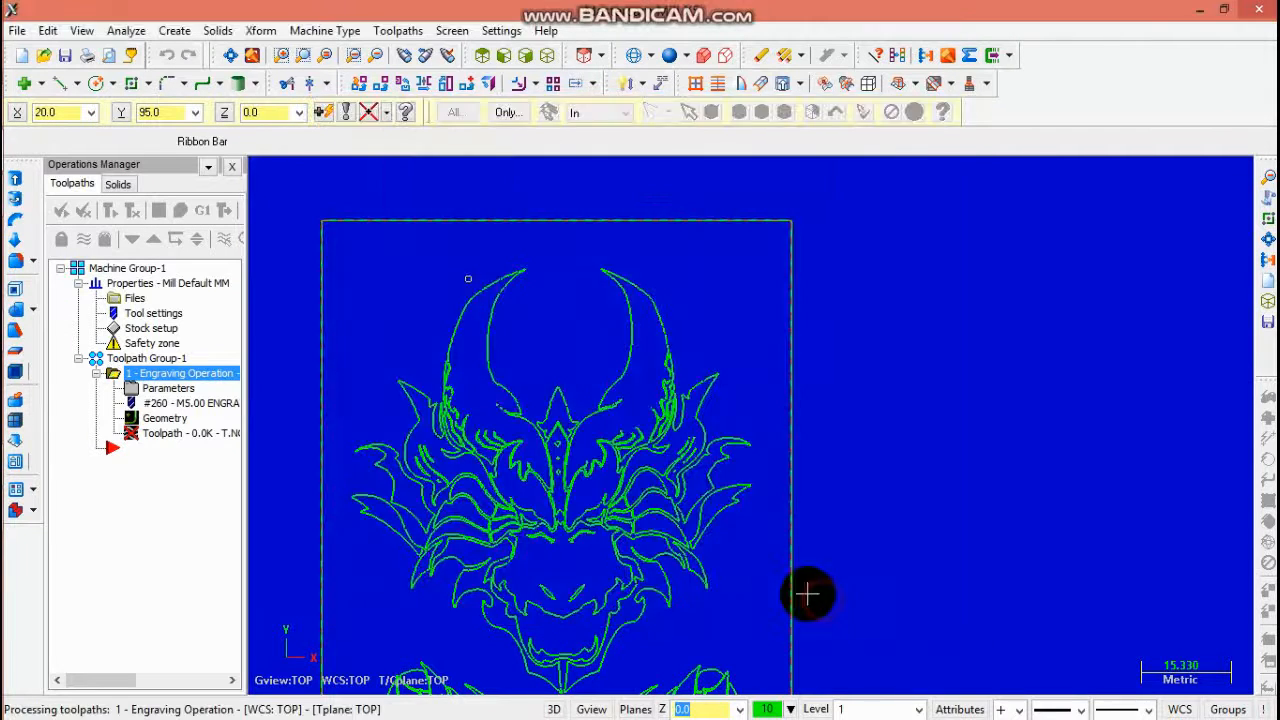
- Inspect the generated engraving toolpath up close around the face
left_click(775, 411)
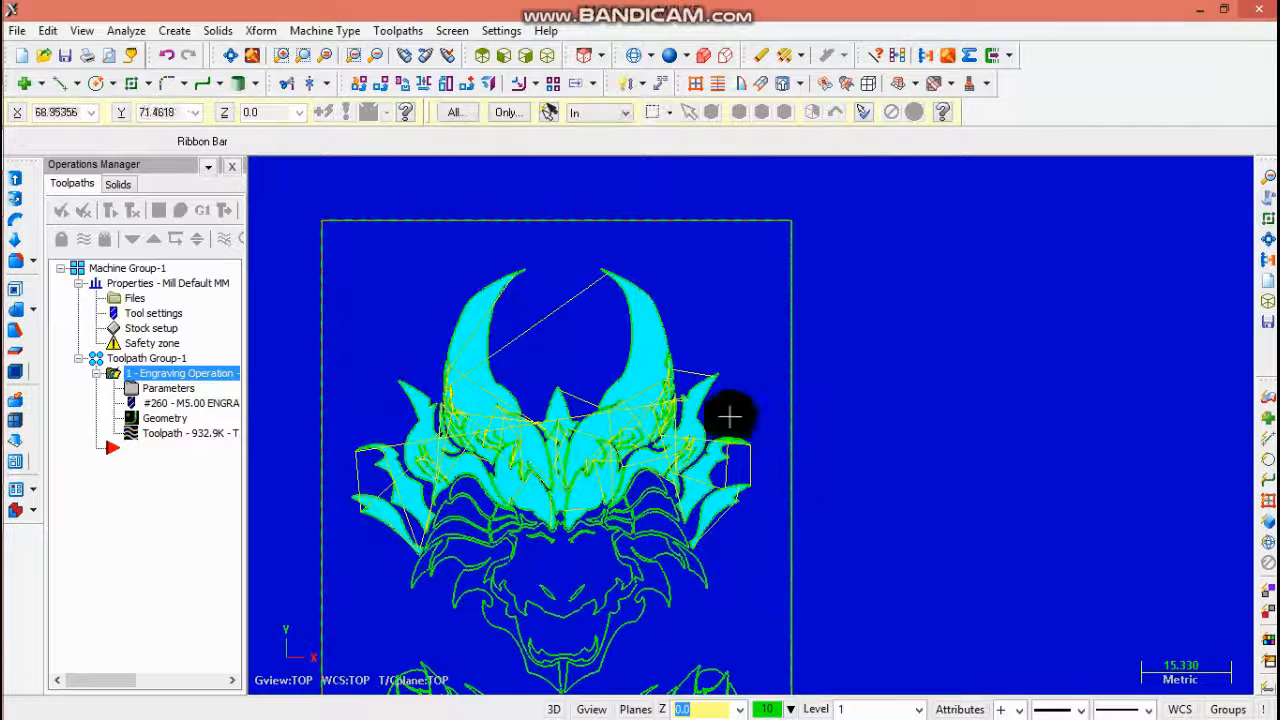
left_click(384, 58)
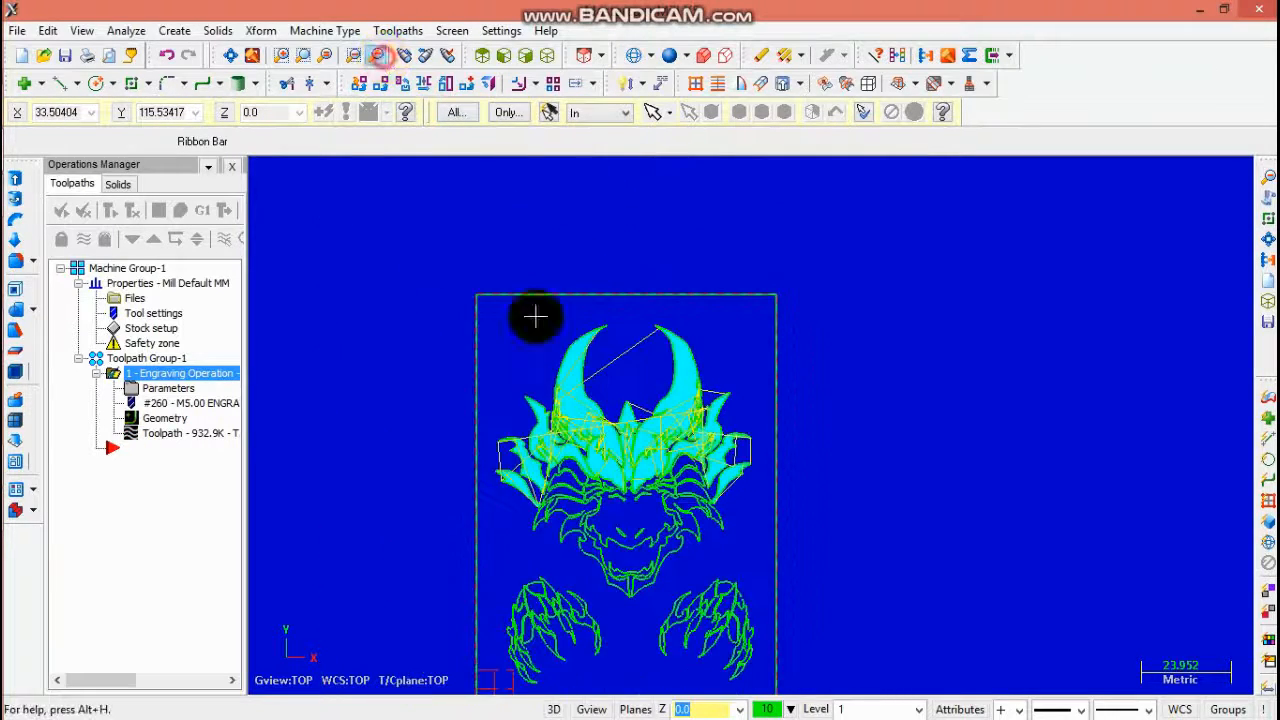
scroll(628, 514, "up", 5)
scroll(552, 378, "up", 1)
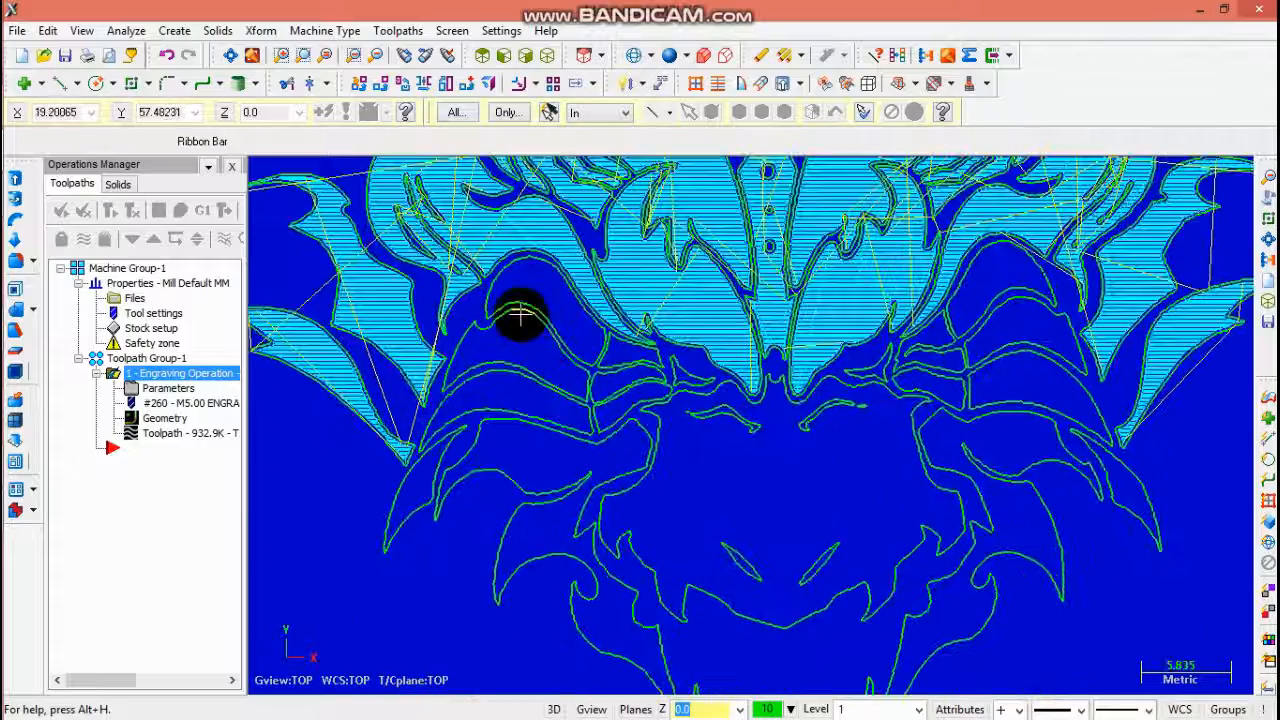
- Start a new Engraving toolpath and chain the outlines around the left cheek, continuing past a branch point
left_click(398, 31)
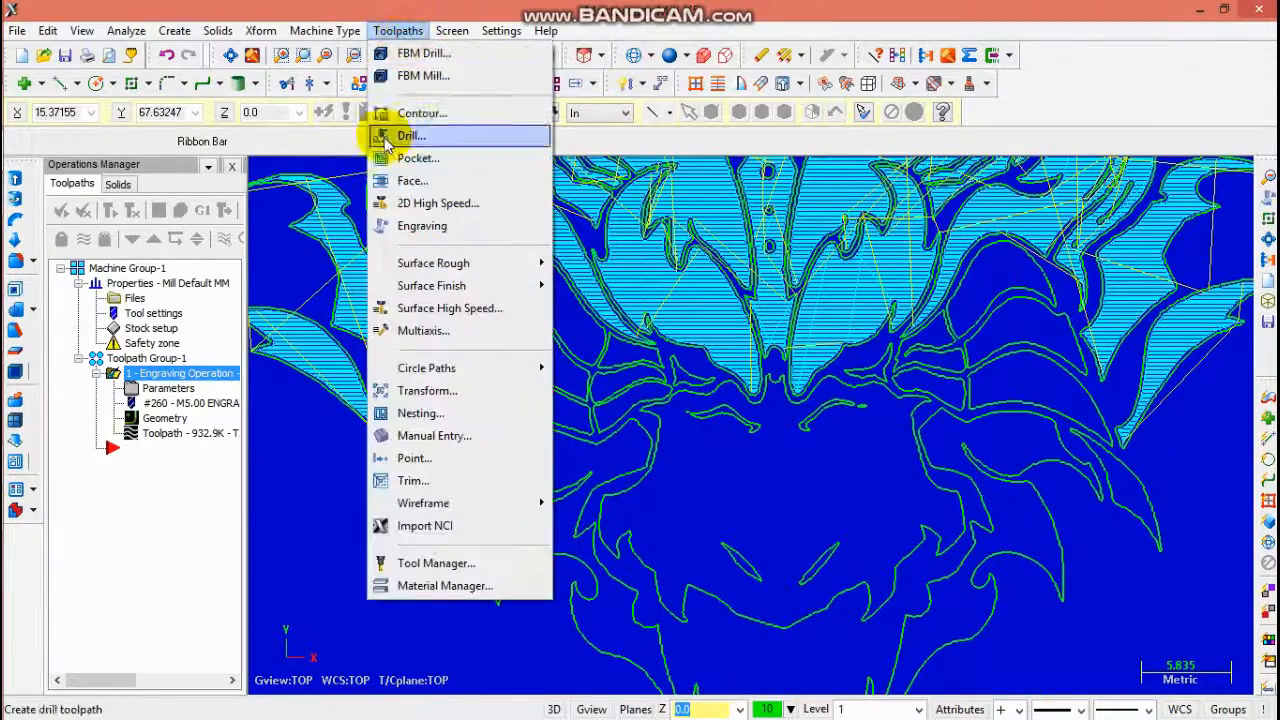
left_click(395, 221)
left_click(488, 308)
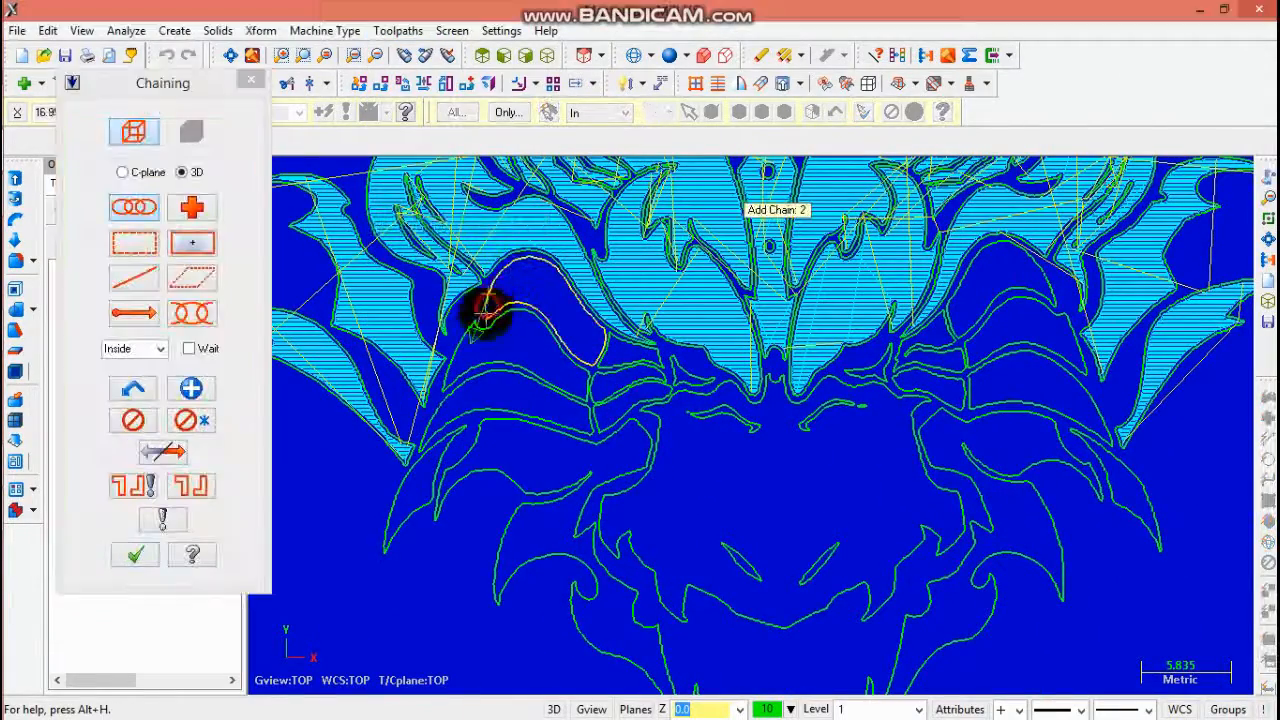
left_click(438, 468)
left_click(191, 389)
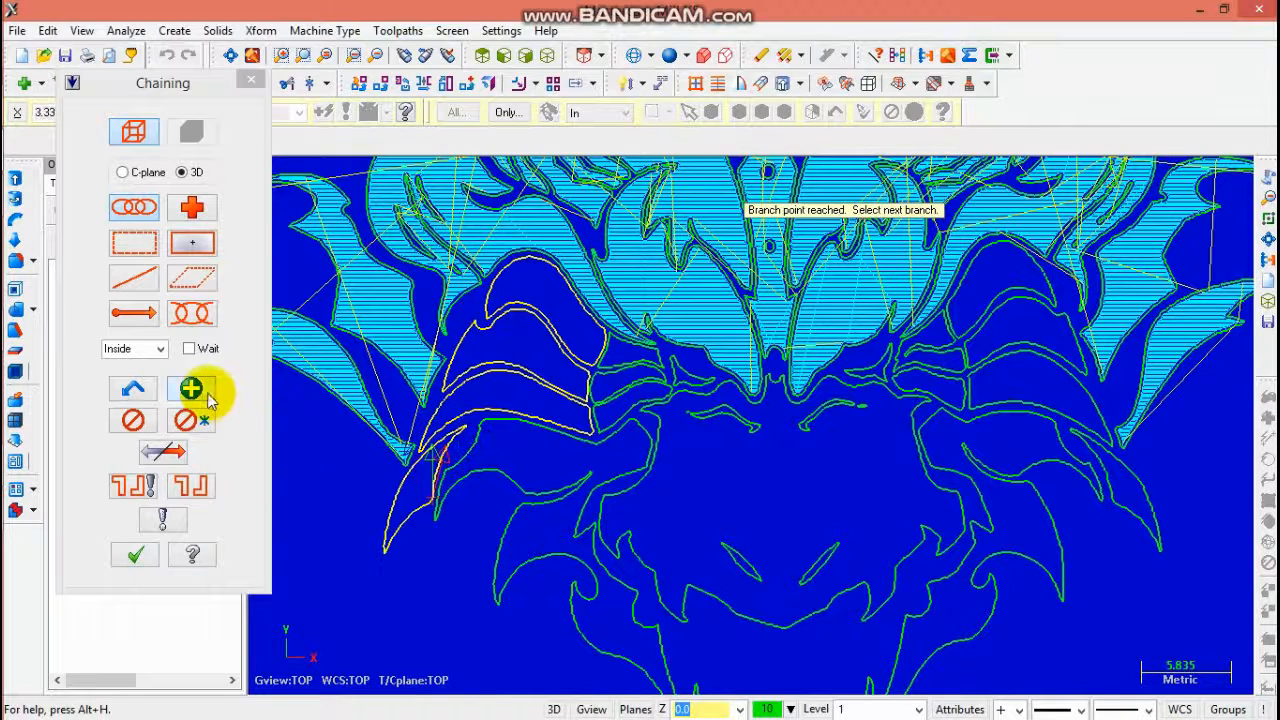
left_click(479, 438)
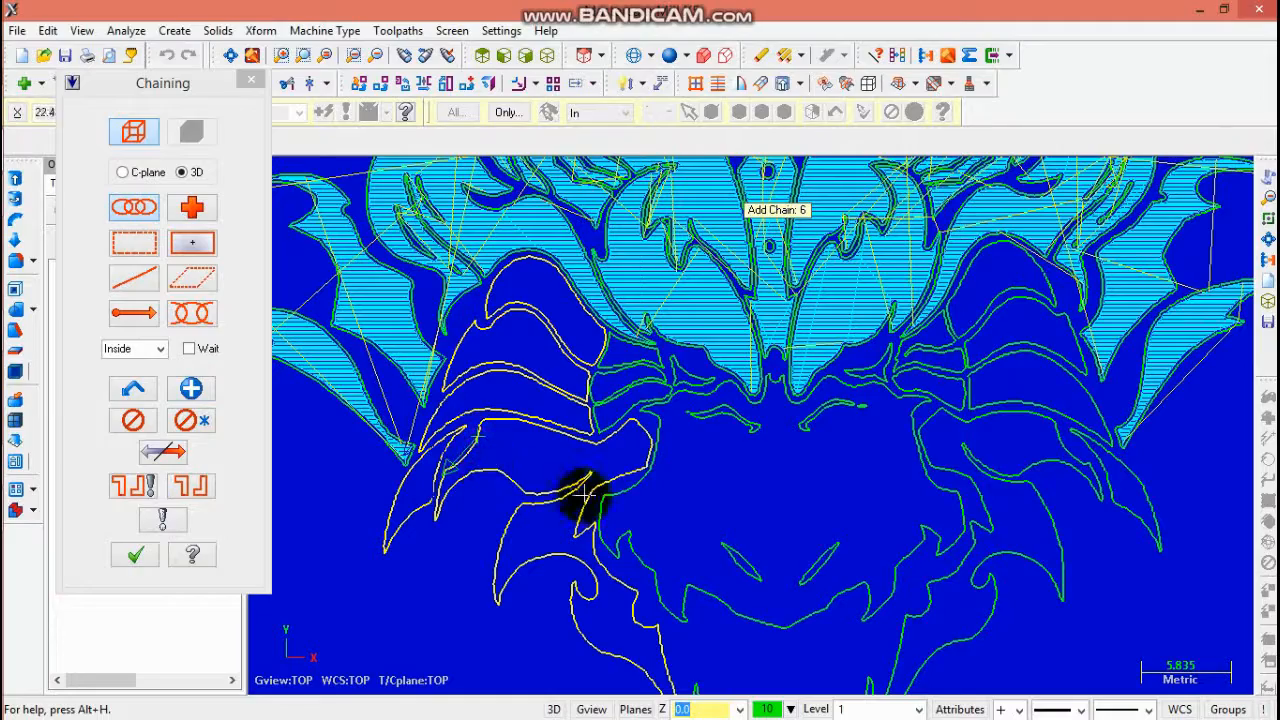
- Chain the contours between the left cheek and the left eye, selecting the next branch at each branch point
scroll(722, 436, "down", 5)
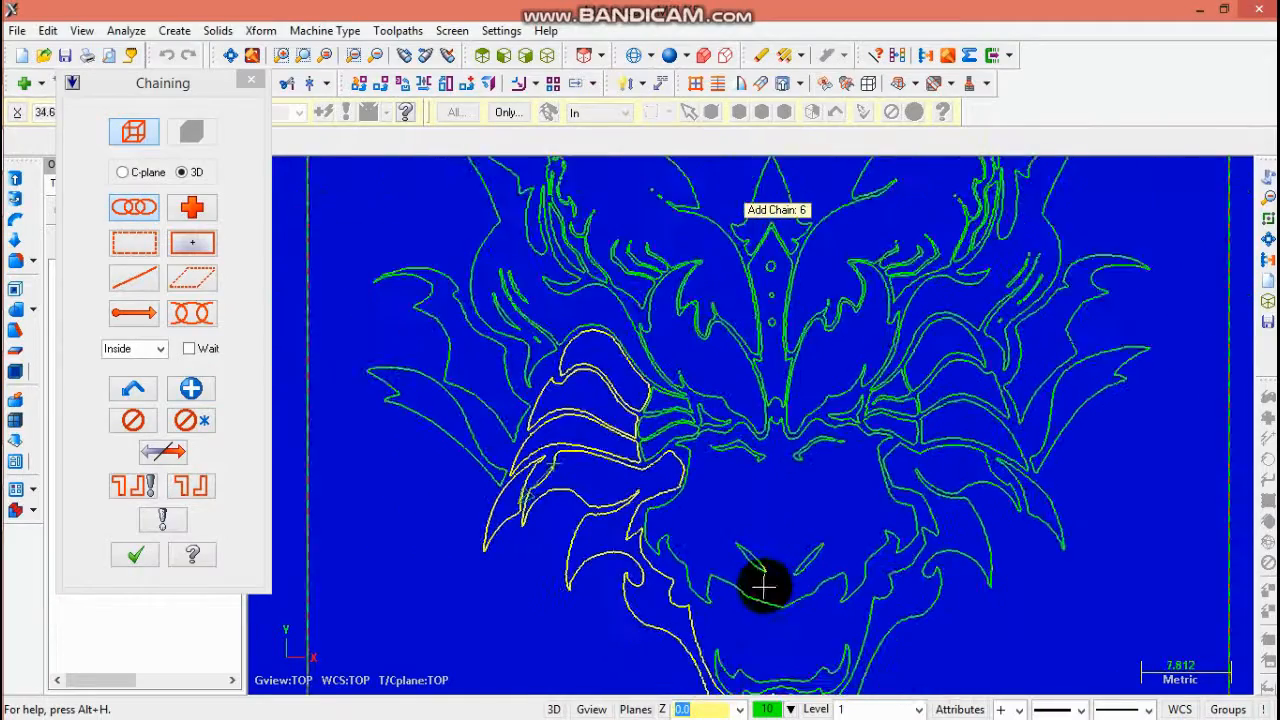
scroll(769, 545, "up", 1)
scroll(769, 580, "down", 3)
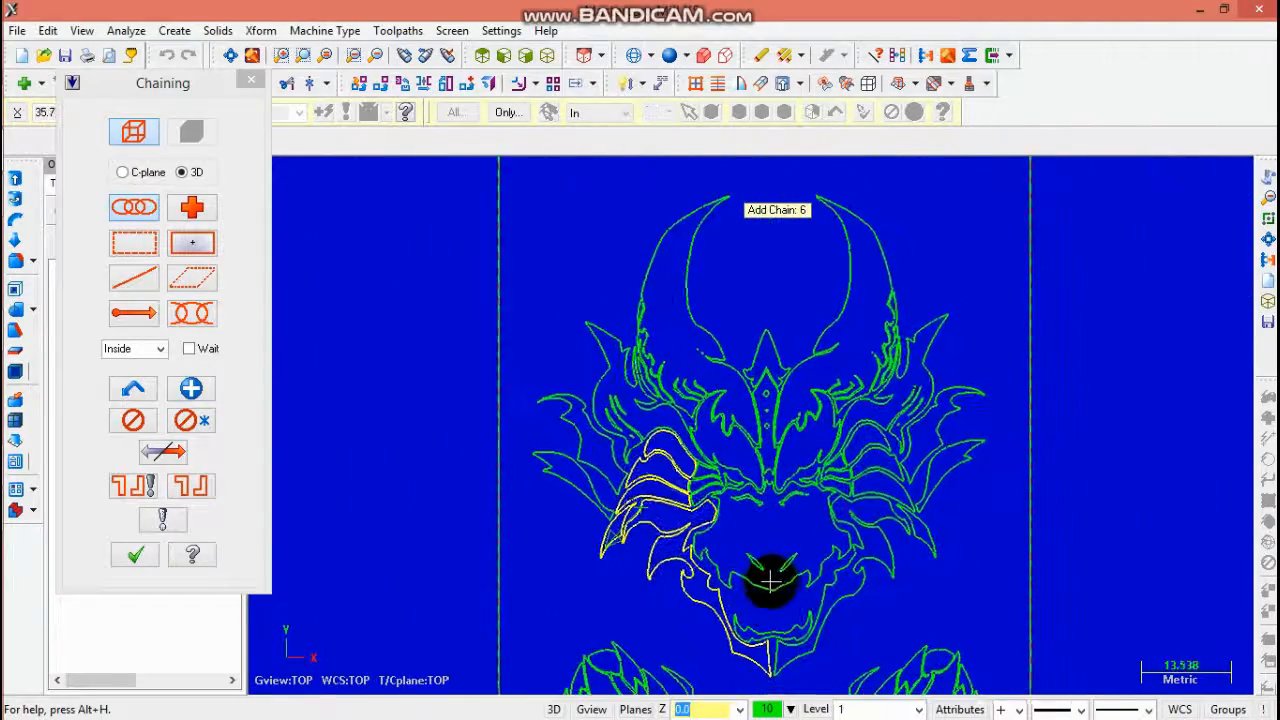
scroll(757, 518, "up", 4)
scroll(680, 452, "up", 5)
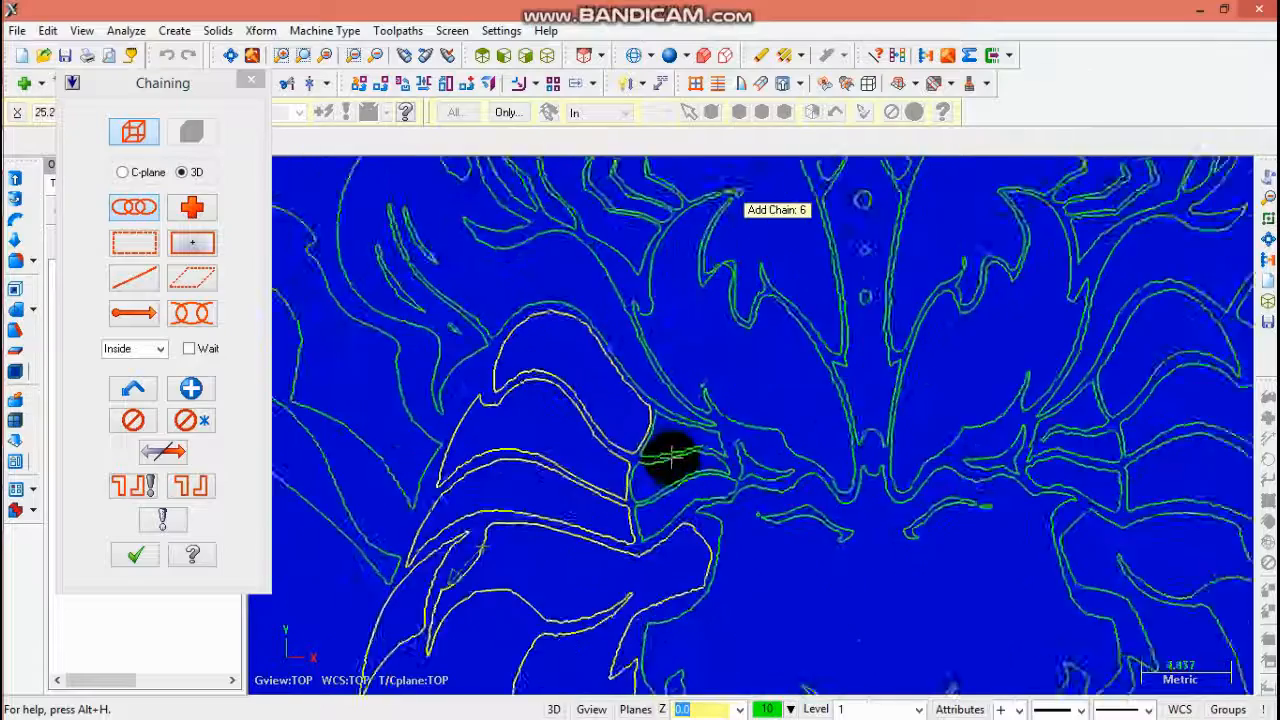
left_click(646, 458)
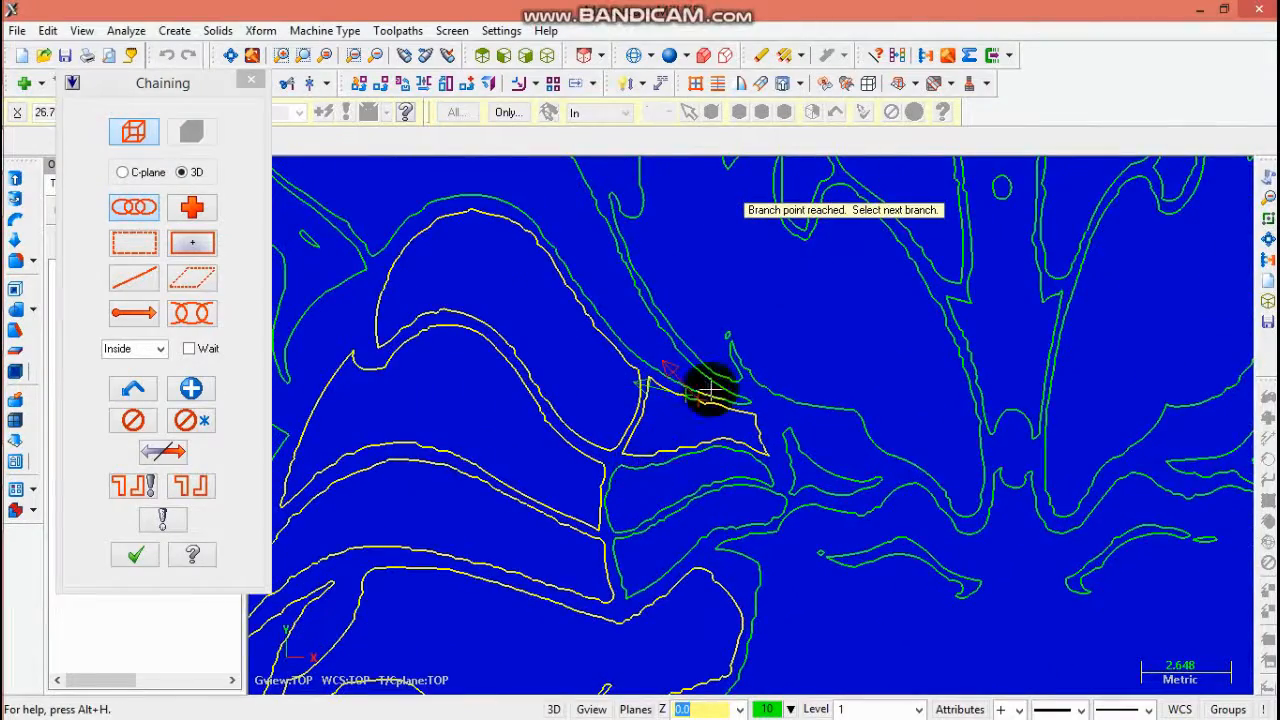
scroll(709, 390, "up", 1)
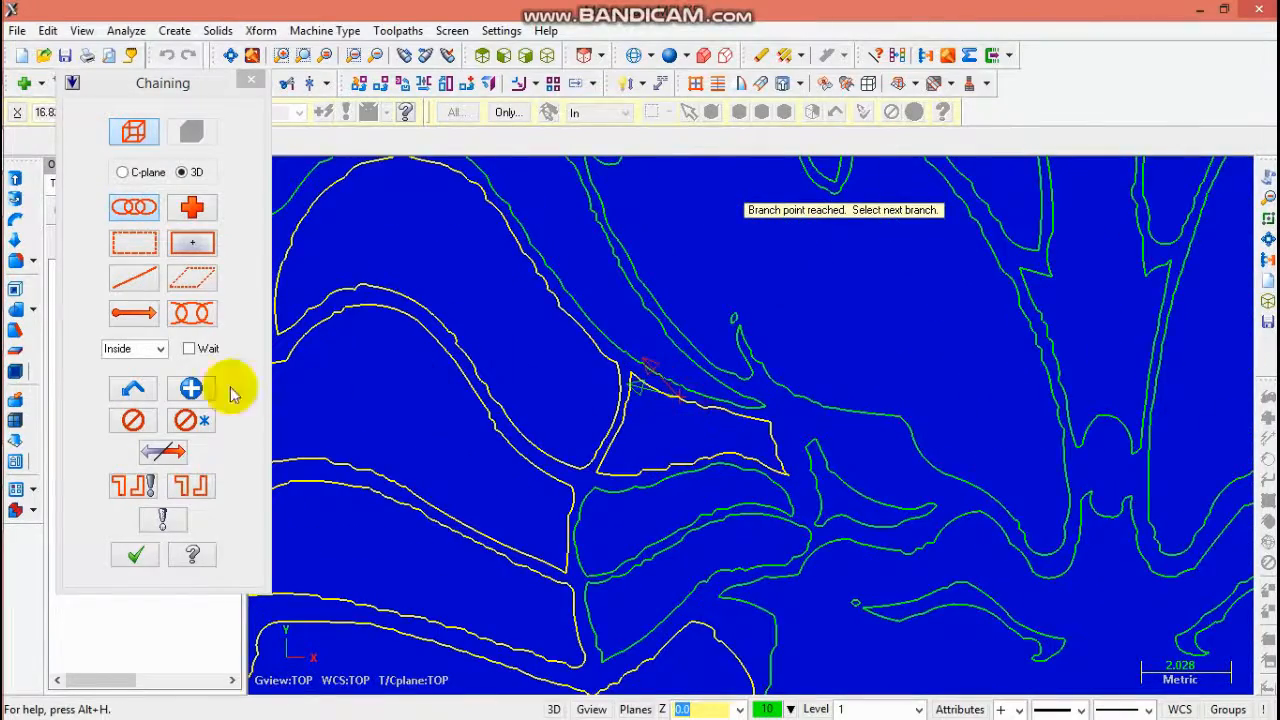
left_click(191, 388)
left_click(628, 560)
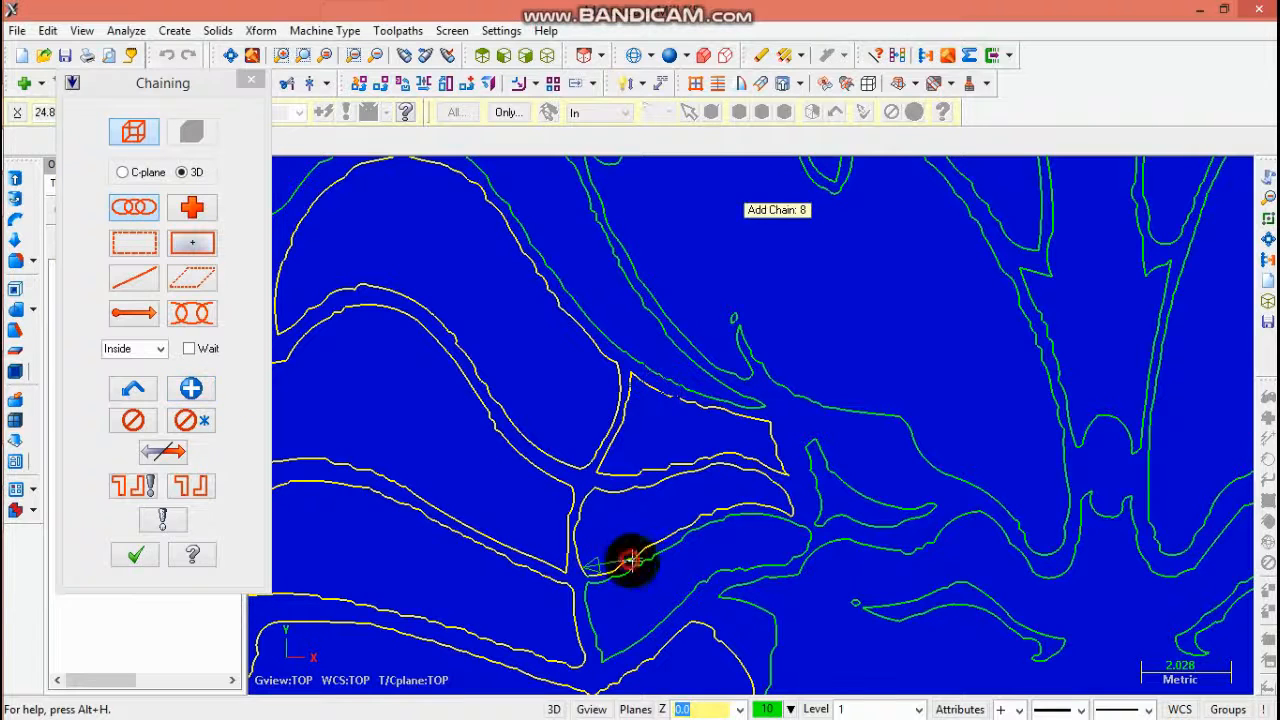
left_click(654, 563)
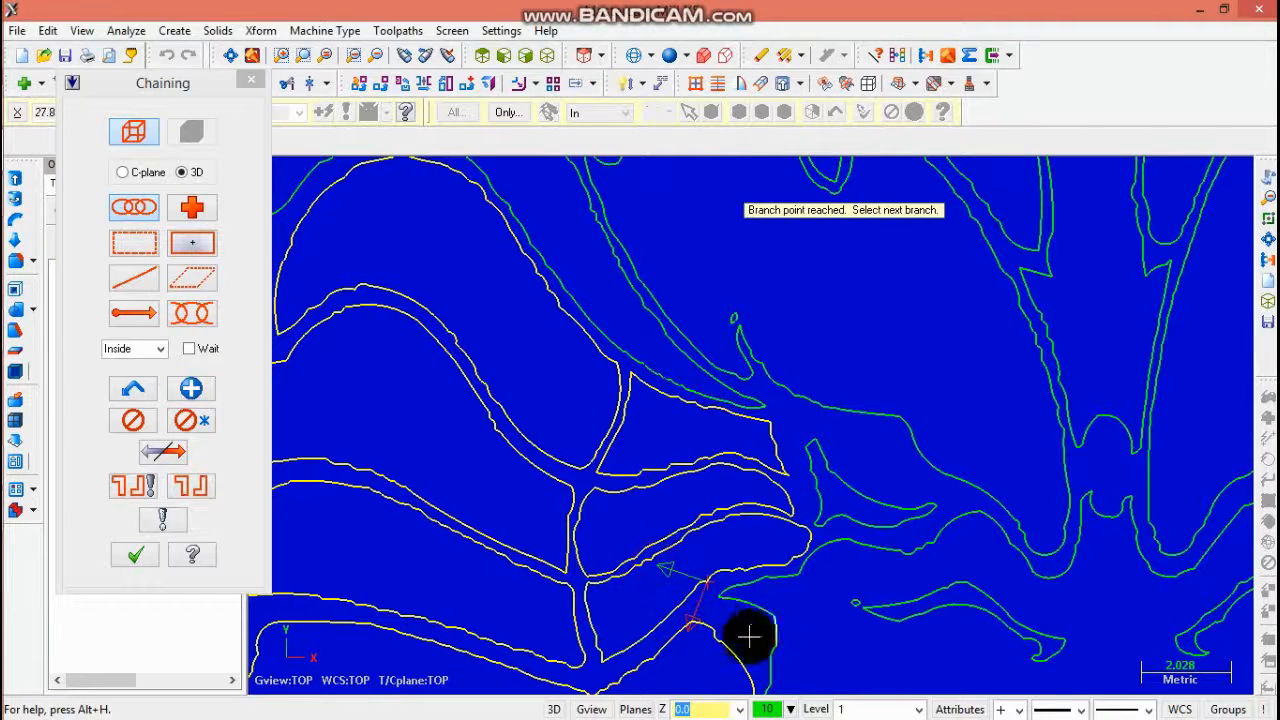
left_click(191, 388)
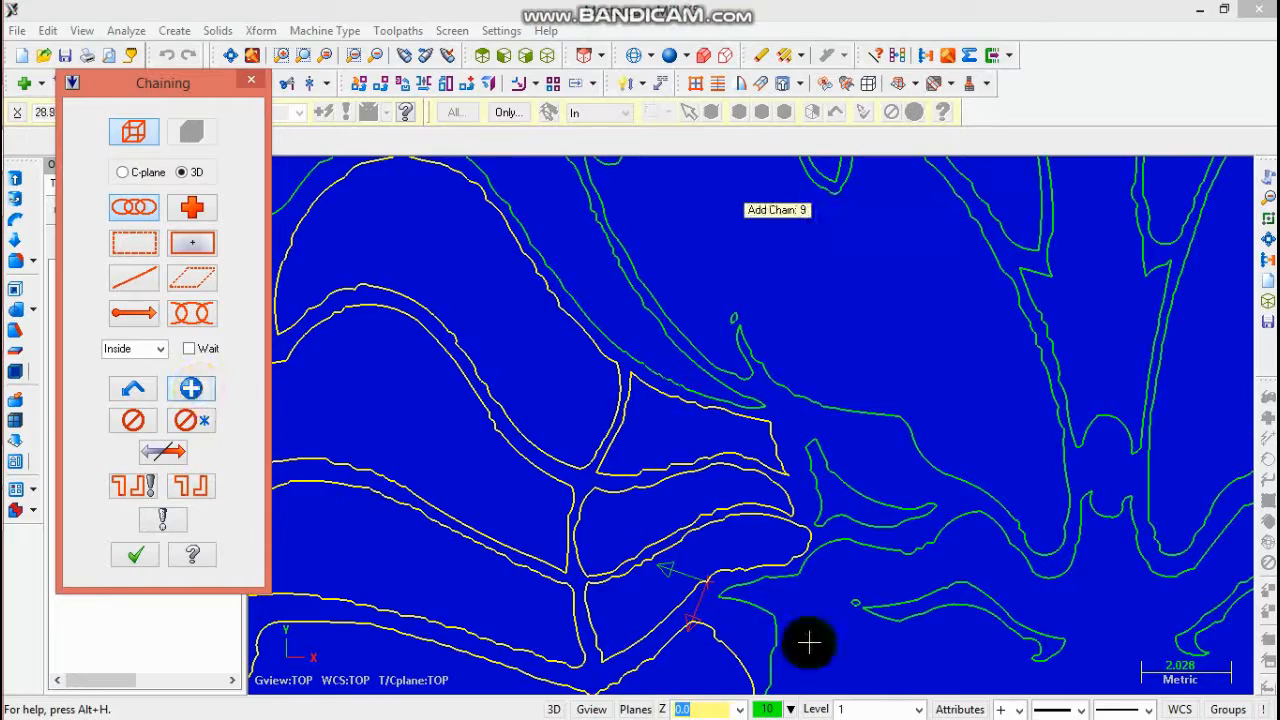
left_click(773, 618)
- Chain the mouth and jaw outline across the lower face, continuing through its branch points
scroll(1054, 589, "down", 5)
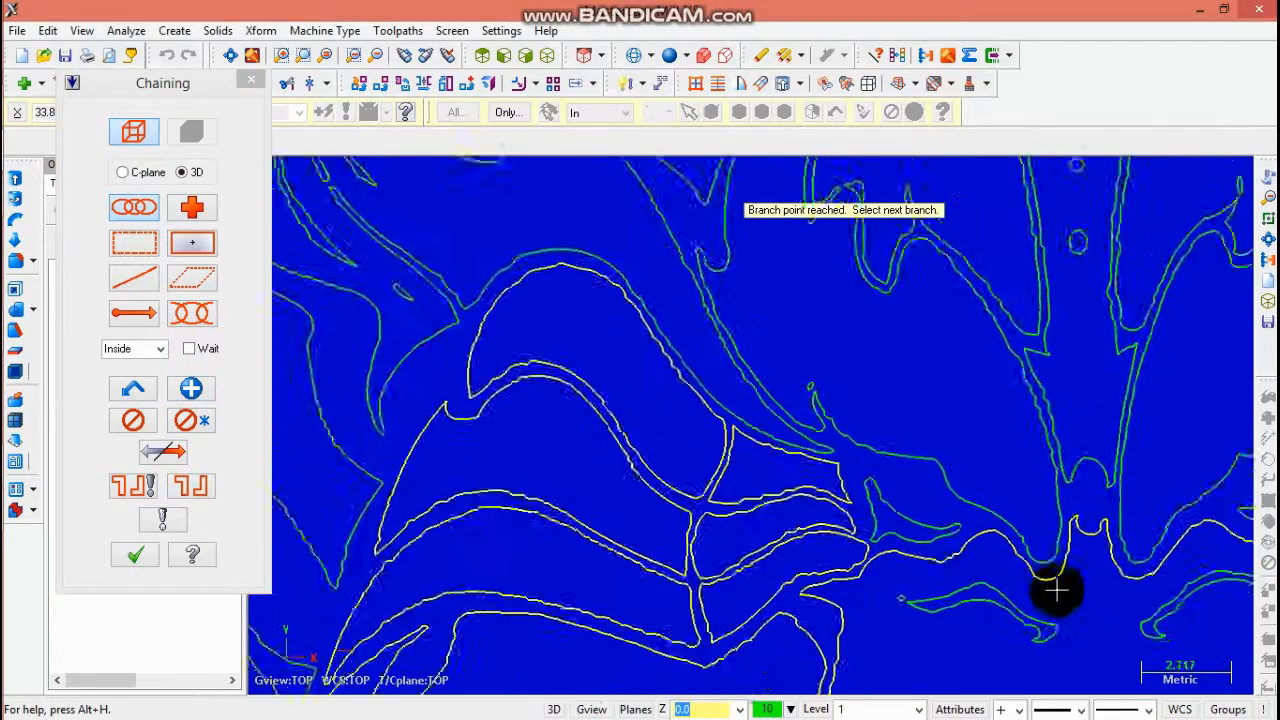
left_click(376, 56)
left_click(376, 56)
left_click(376, 56)
left_click(376, 56)
scroll(1048, 513, "up", 4)
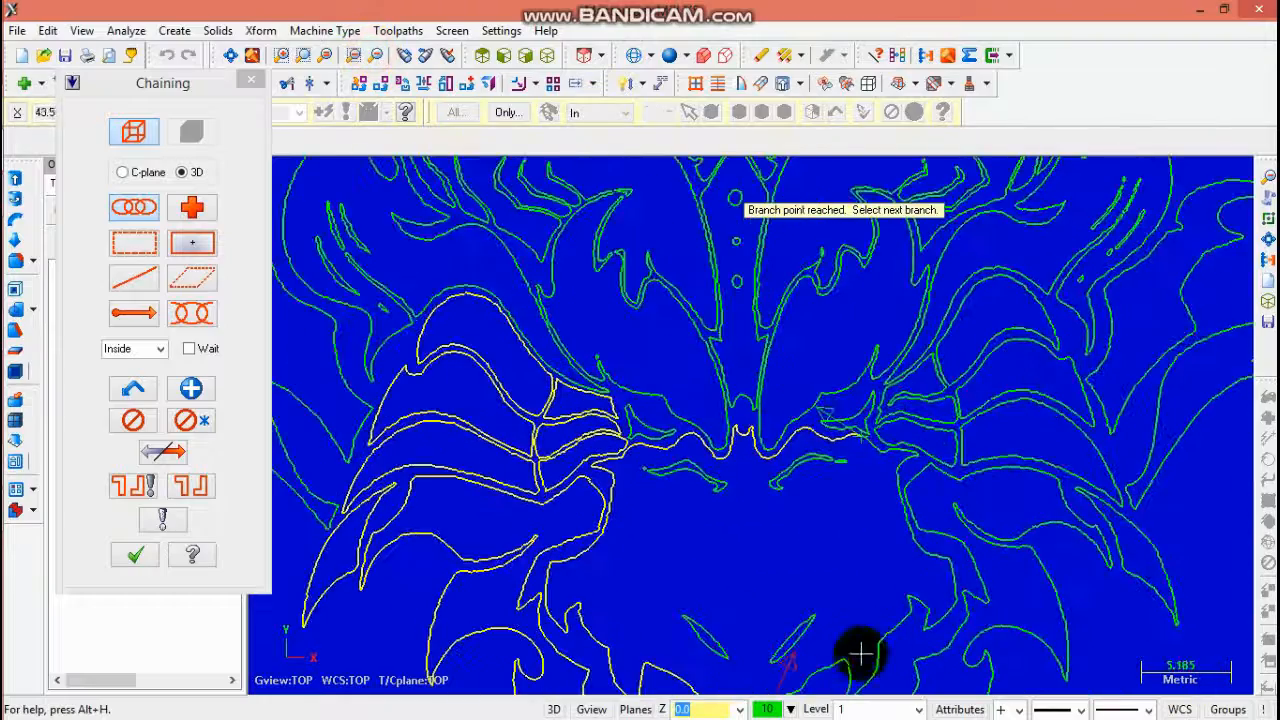
left_click(840, 663)
left_click(777, 410)
scroll(851, 603, "down", 2)
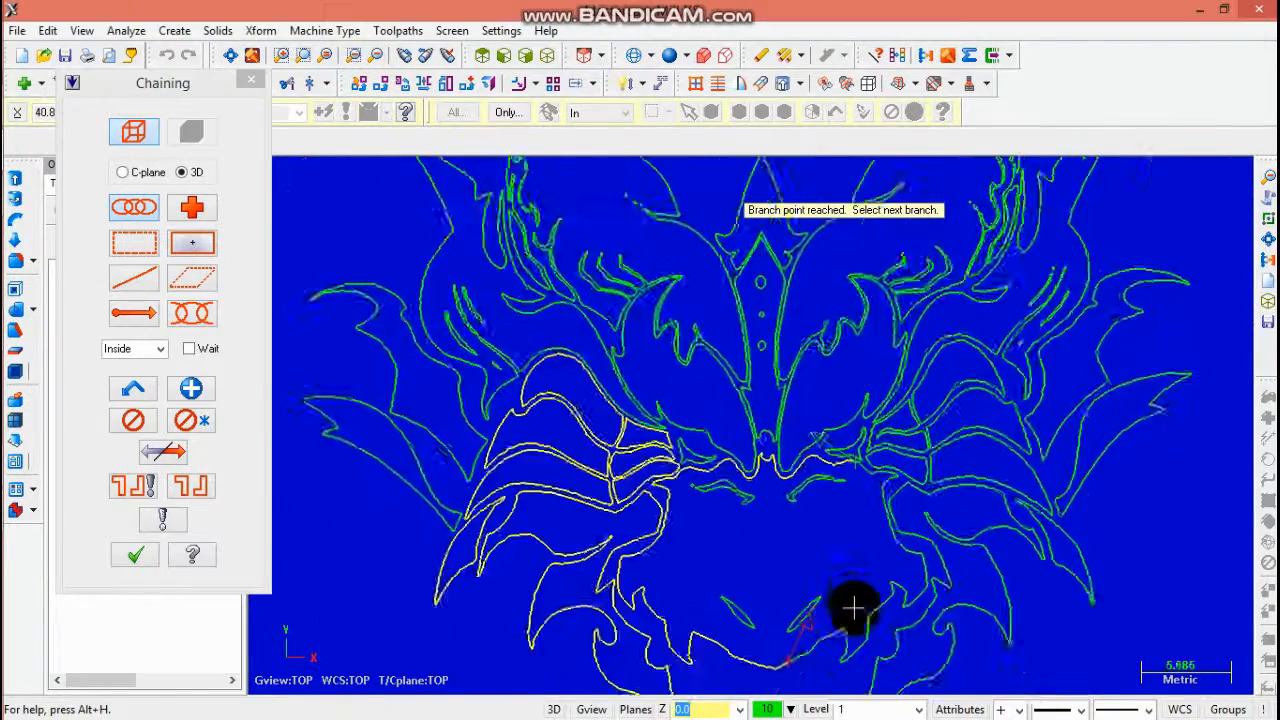
scroll(815, 655, "up", 4)
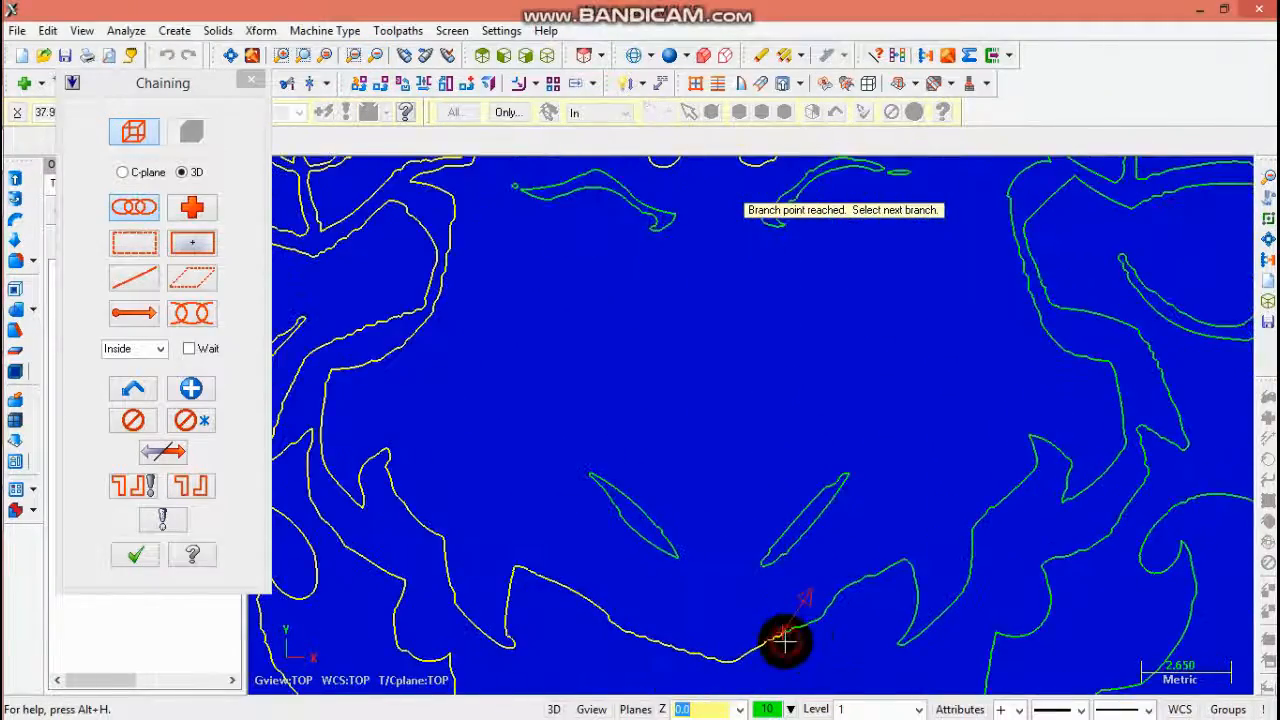
scroll(1037, 514, "down", 3)
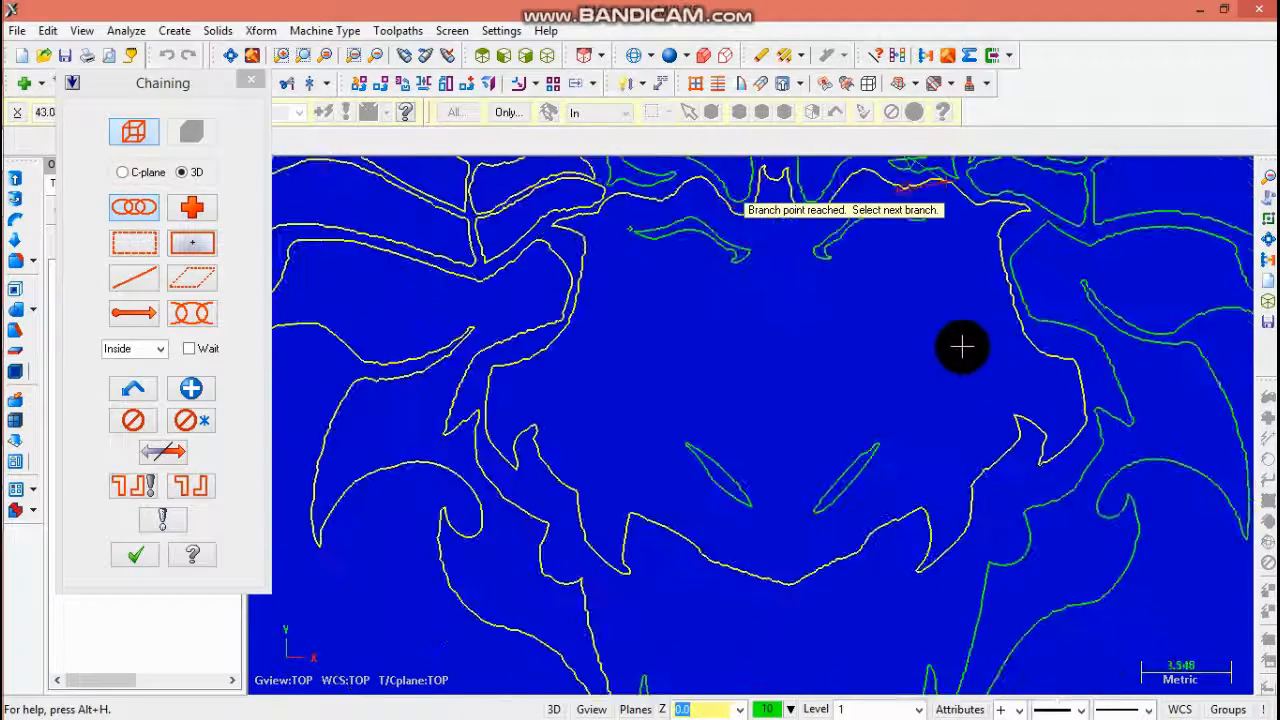
scroll(970, 235, "up", 5)
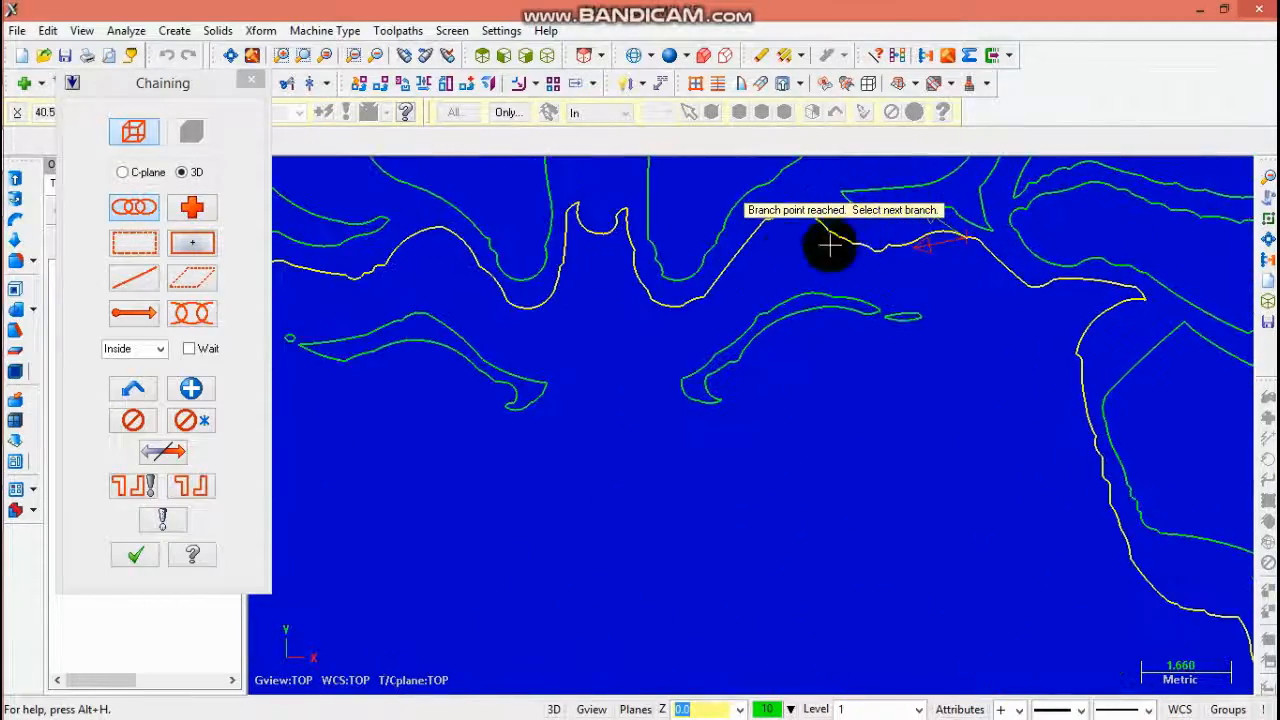
left_click(191, 388)
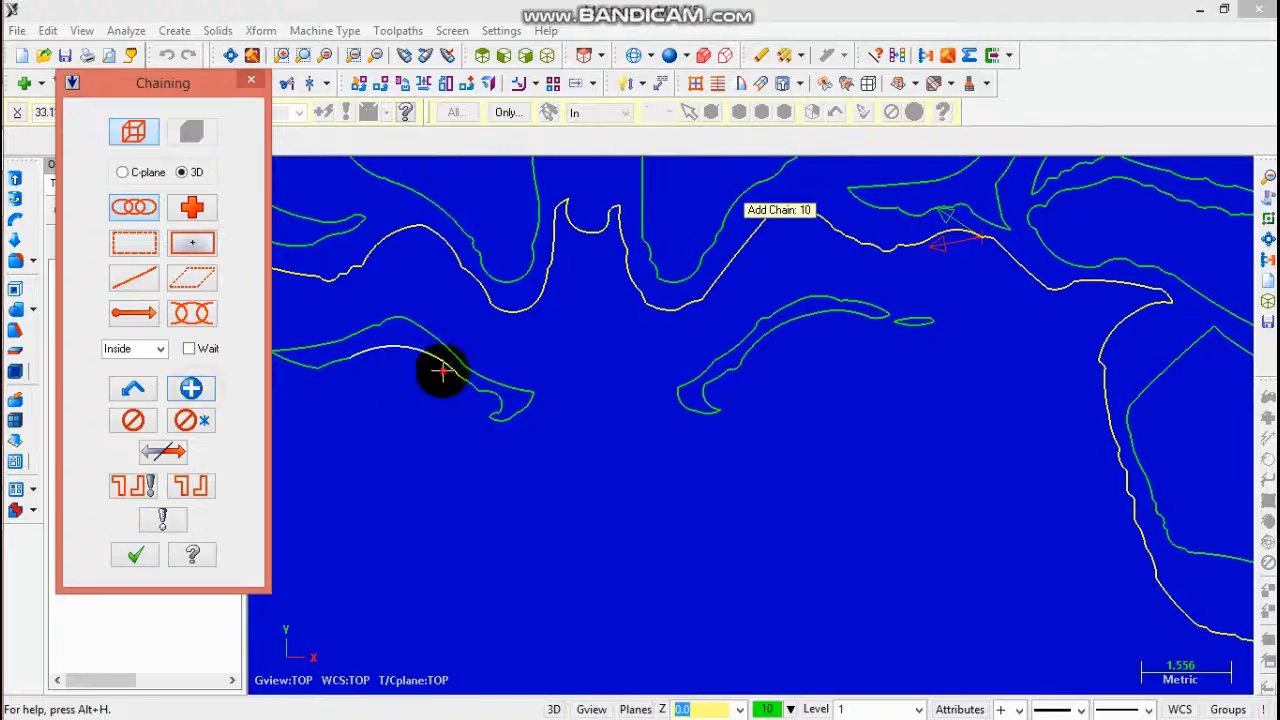
left_click(442, 371)
- Chain the small brow strokes above the nose and the two nostril shapes
scroll(909, 314, "up", 1)
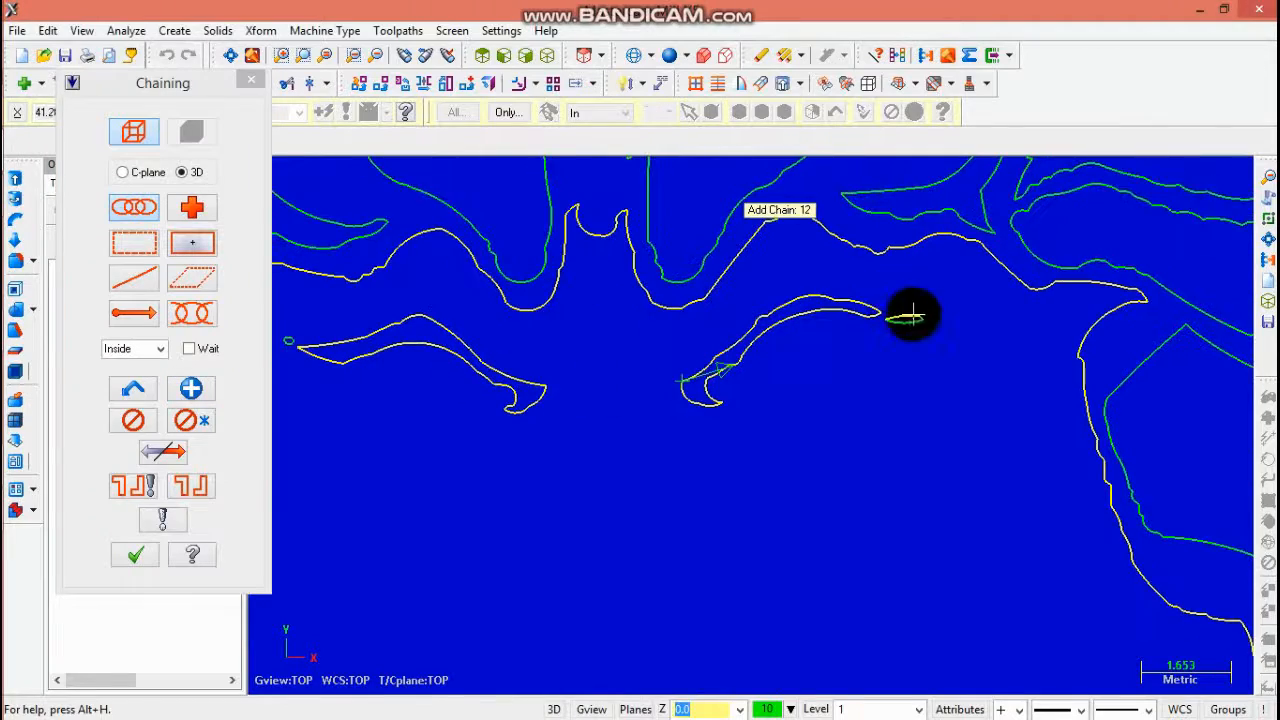
left_click(909, 322)
scroll(790, 295, "down", 6)
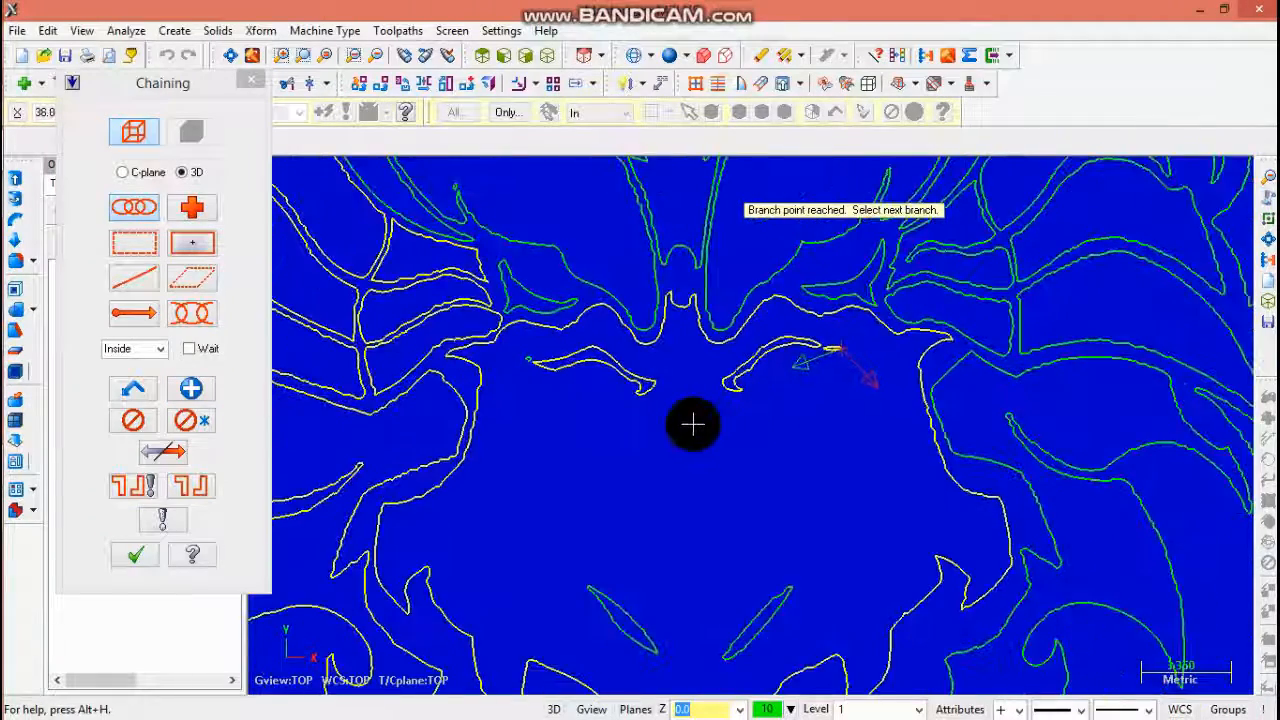
left_click(191, 388)
left_click(602, 606)
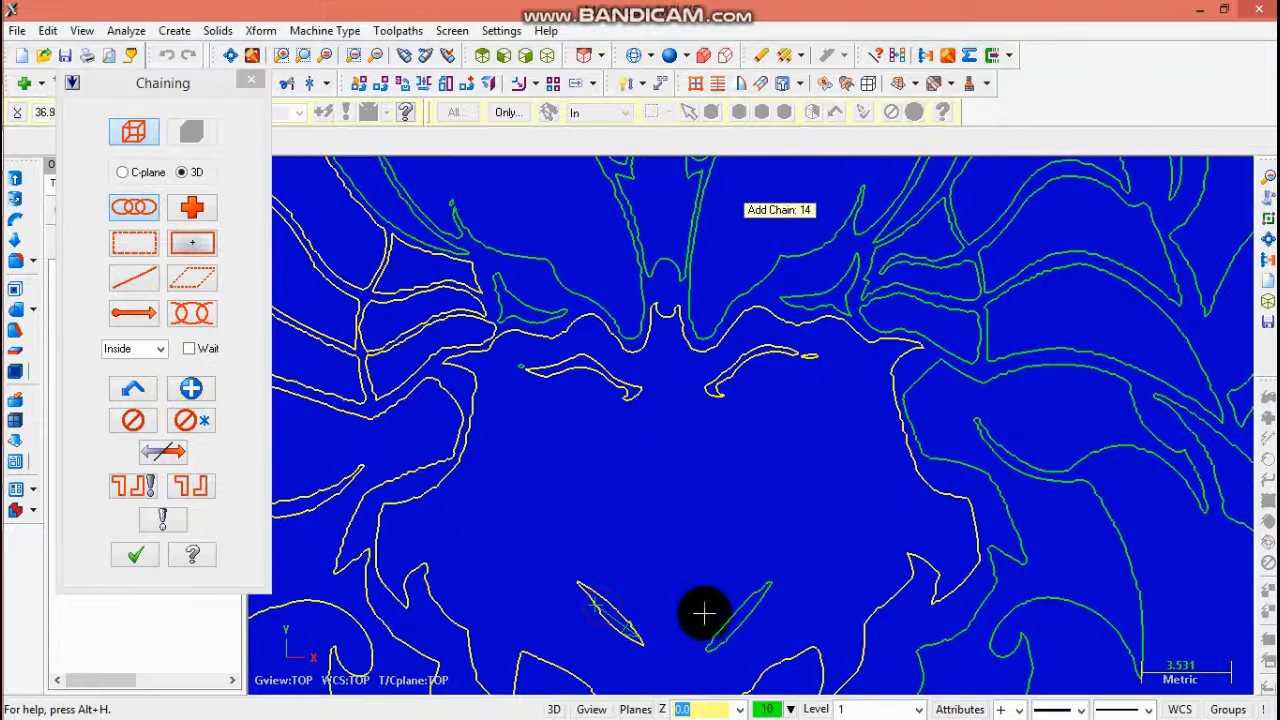
left_click(735, 607)
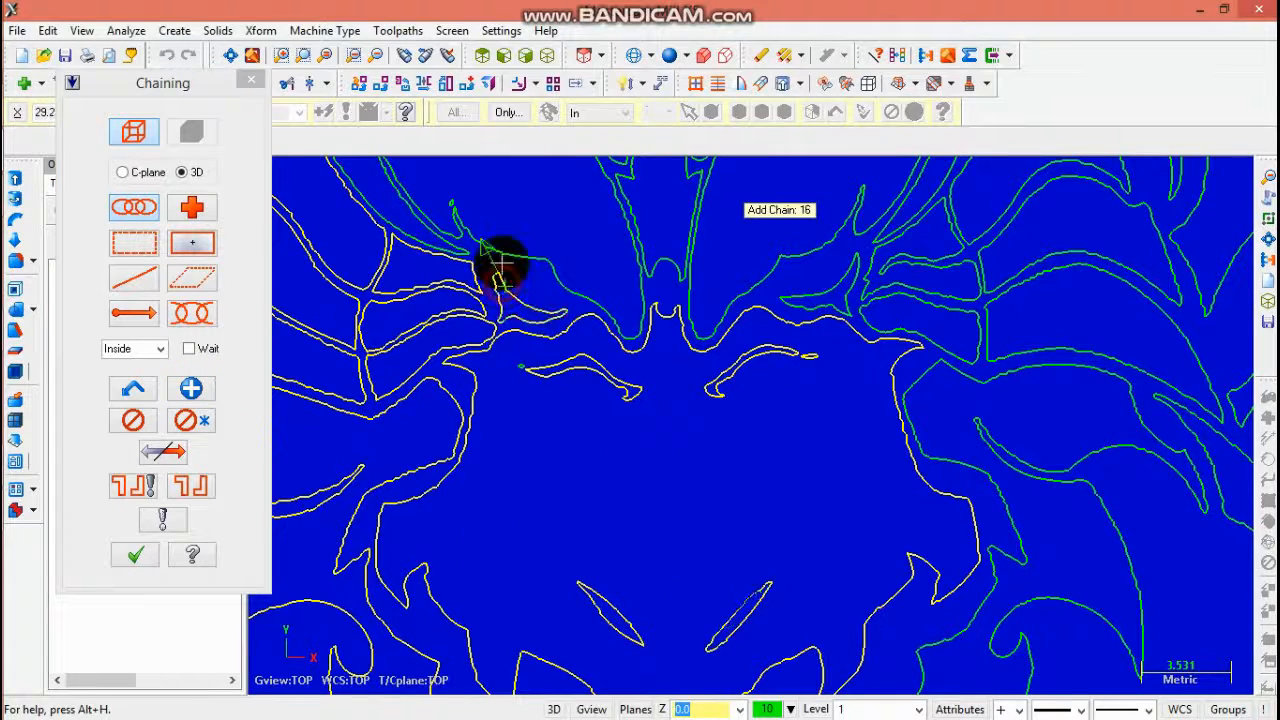
- Chain the contours around the right eye, continuing past a branch point
scroll(507, 258, "down", 4)
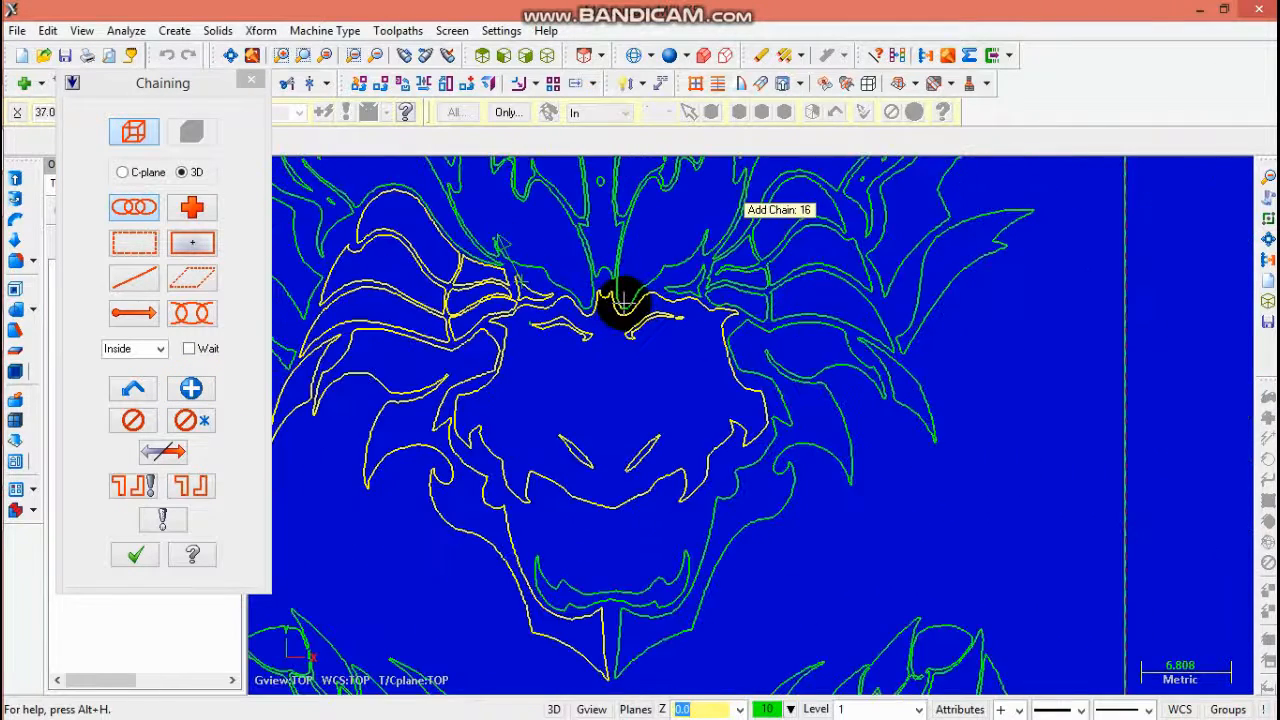
scroll(700, 287, "up", 3)
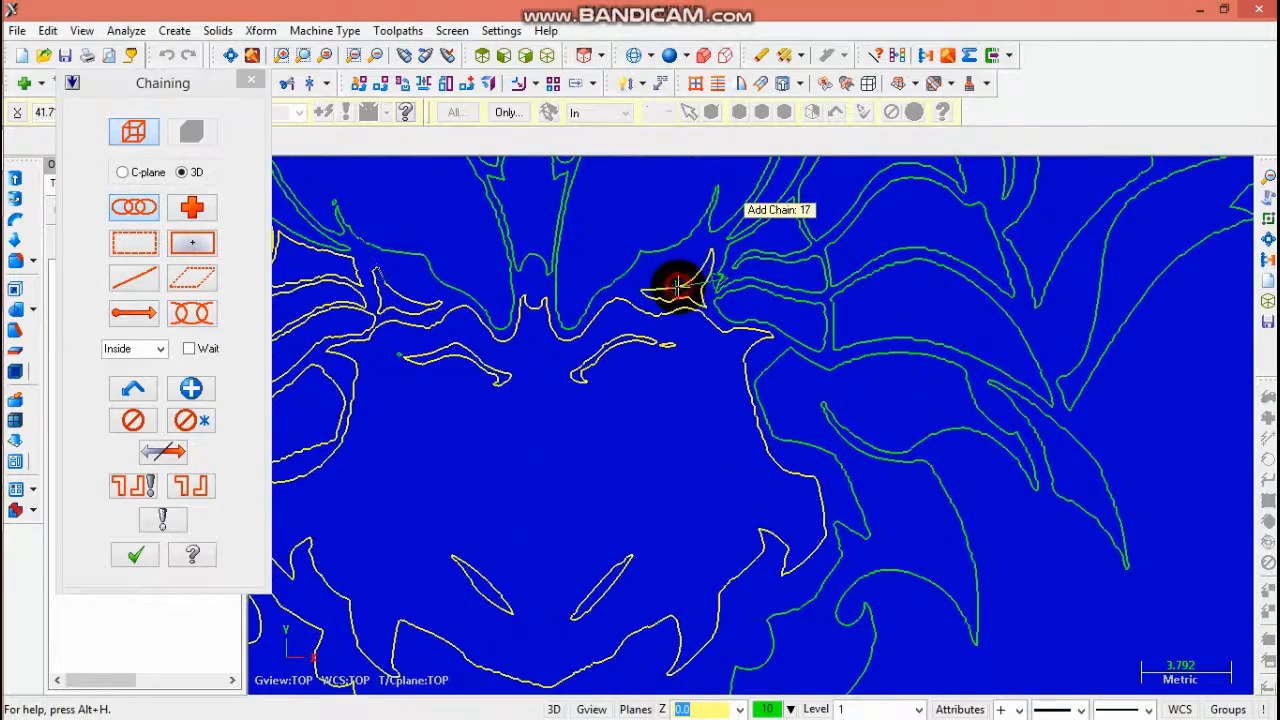
scroll(785, 291, "down", 2)
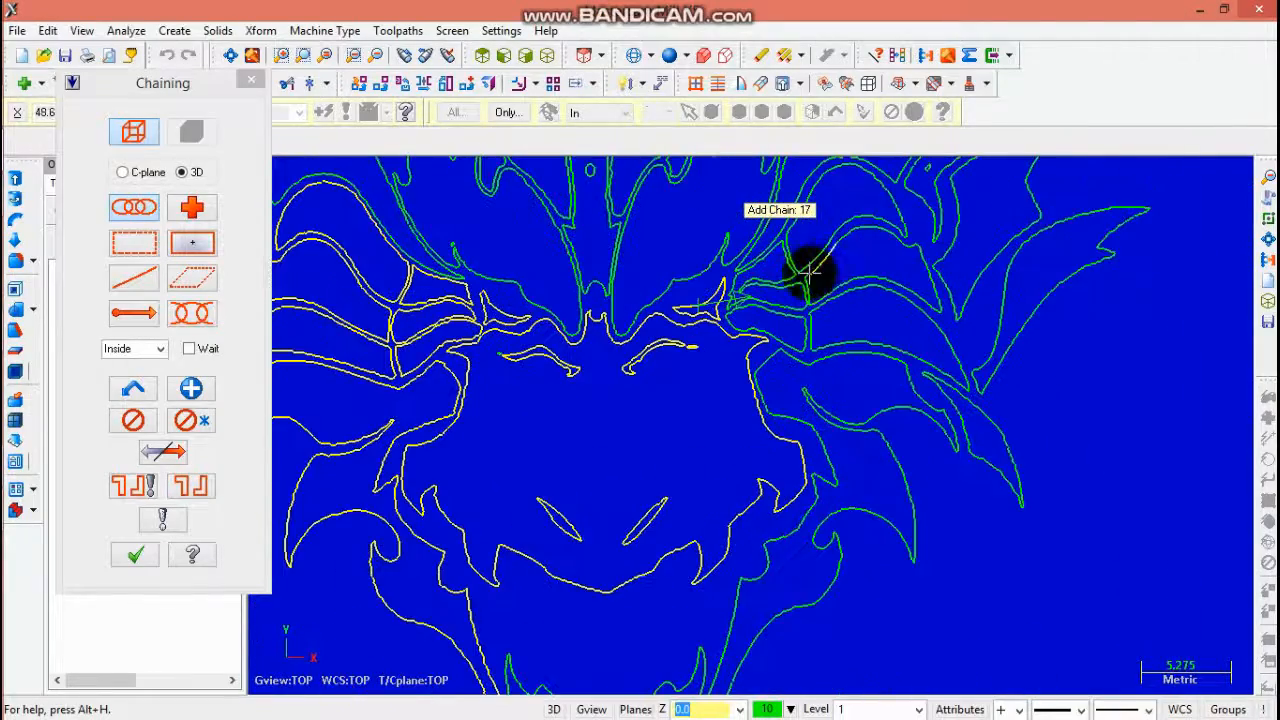
left_click(790, 281)
scroll(738, 295, "up", 9)
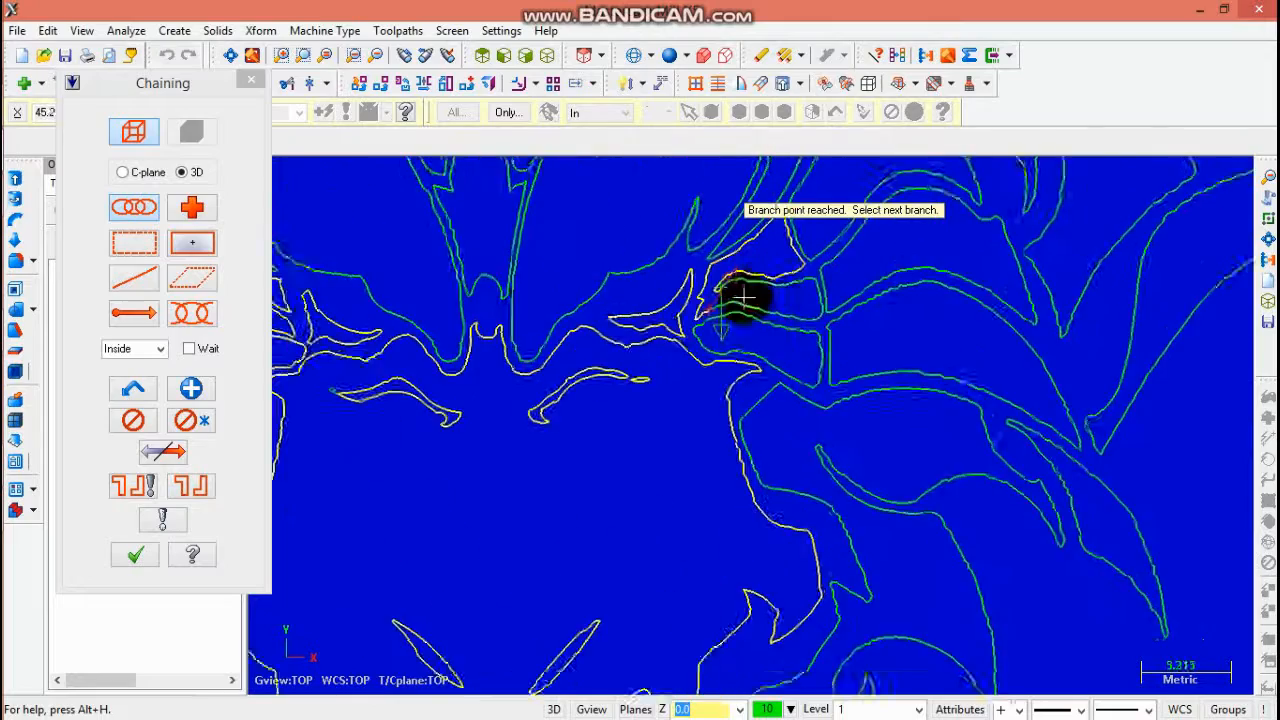
scroll(736, 278, "up", 1)
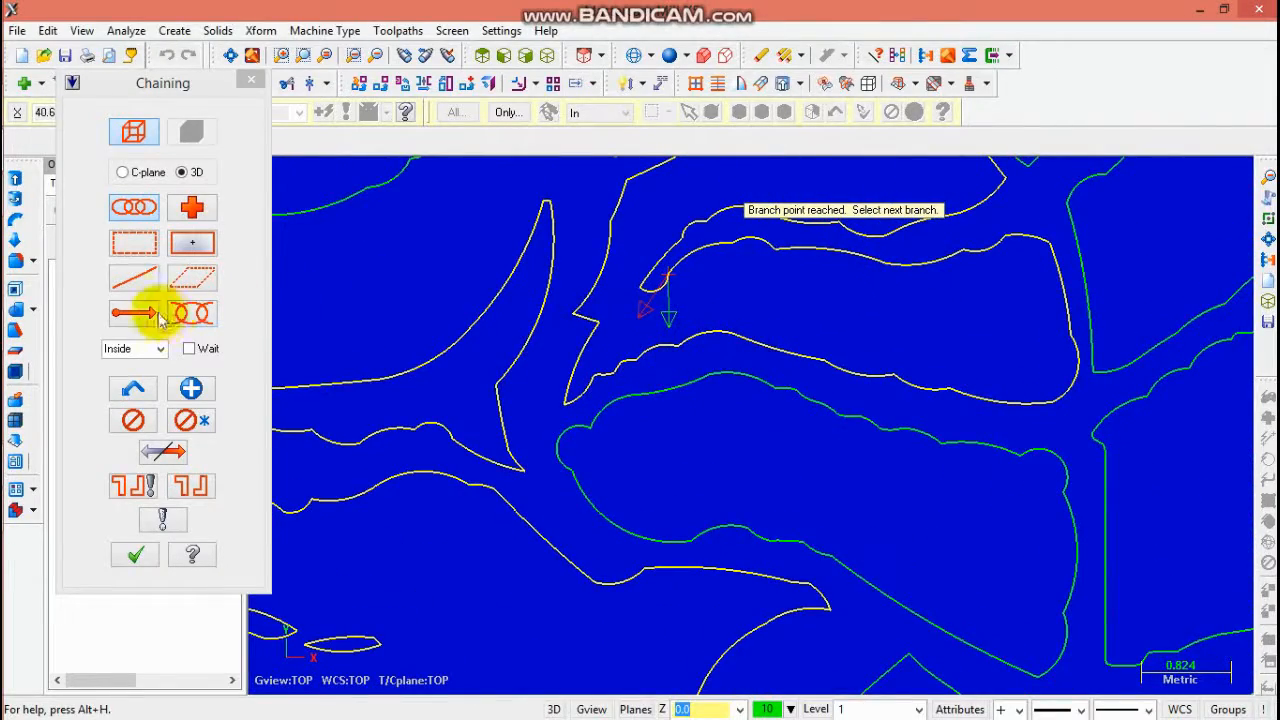
left_click(191, 388)
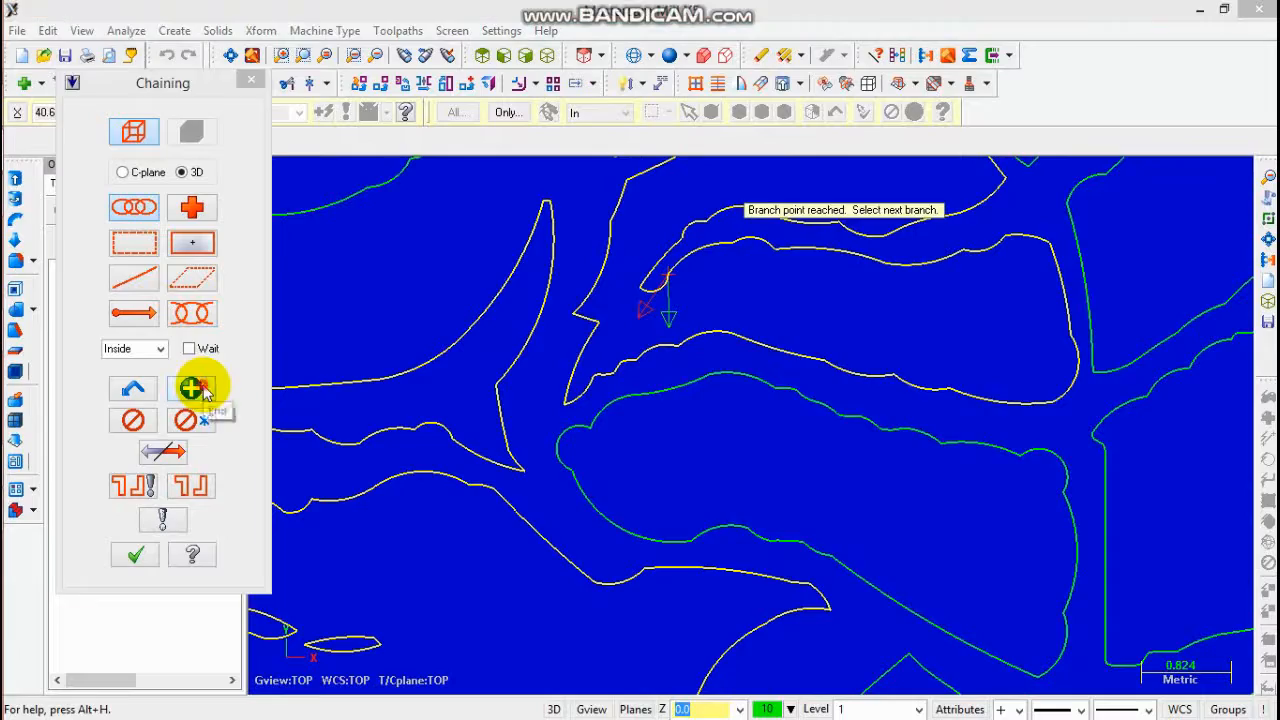
left_click(791, 397)
- Finish the right eye chain, then chain the contour above the right eye through its branch point and end it
scroll(901, 601, "down", 10)
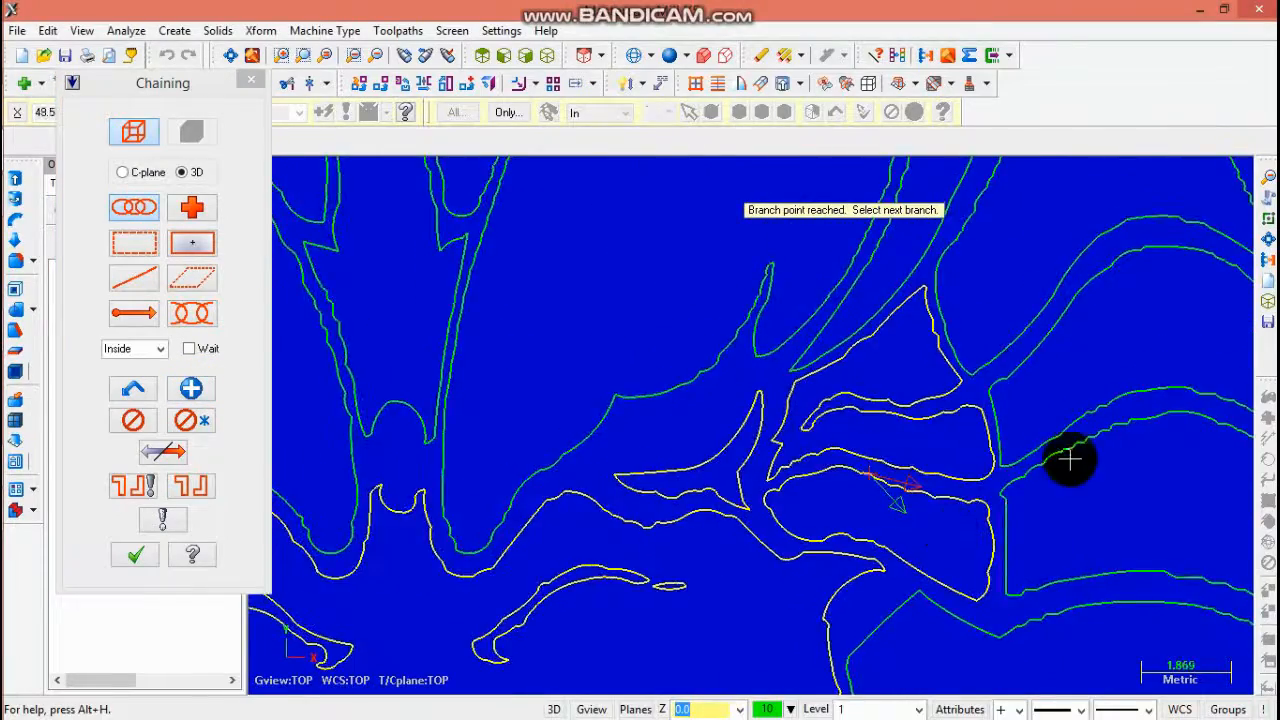
scroll(1057, 380, "down", 3)
scroll(1109, 360, "up", 3)
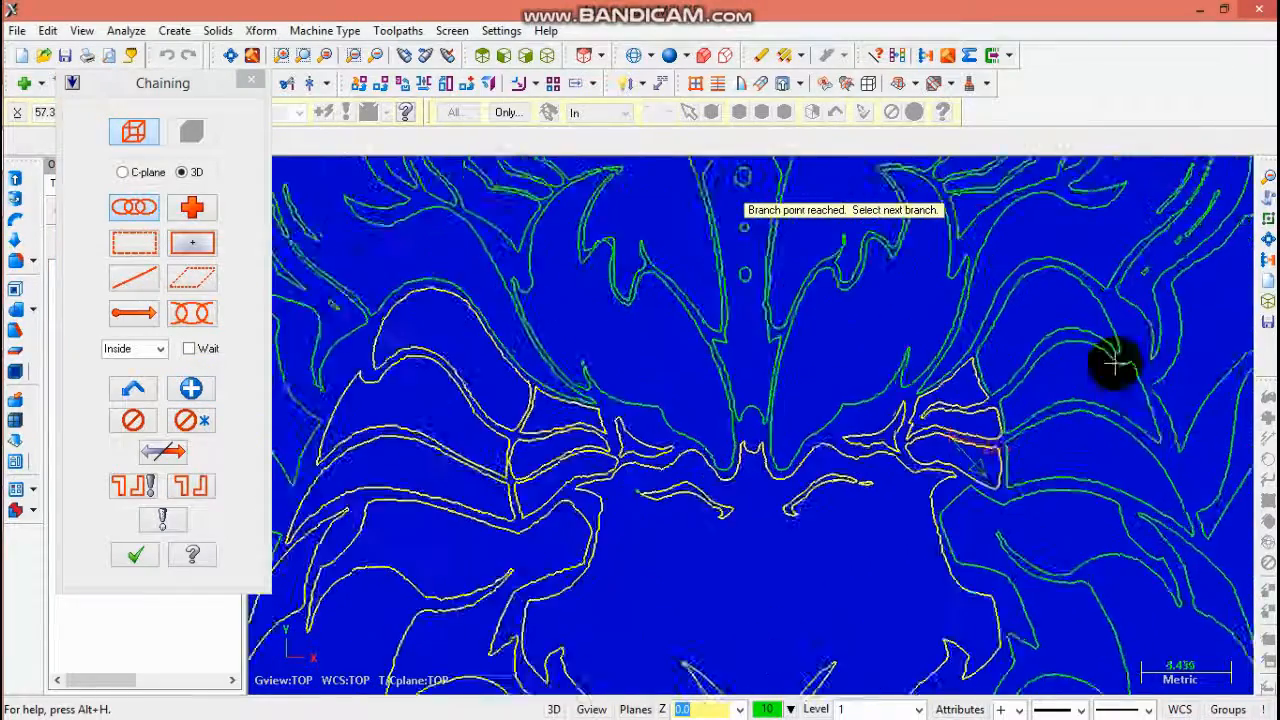
left_click(191, 388)
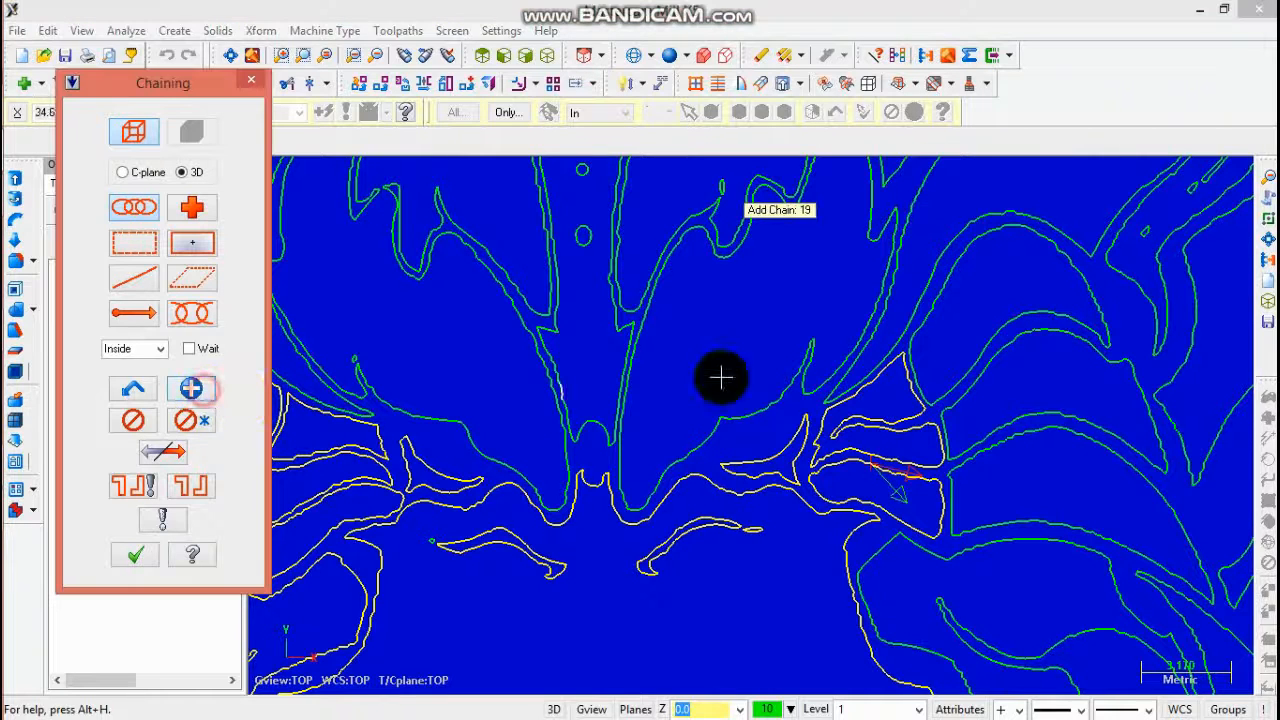
left_click(1015, 328)
left_click(1053, 413)
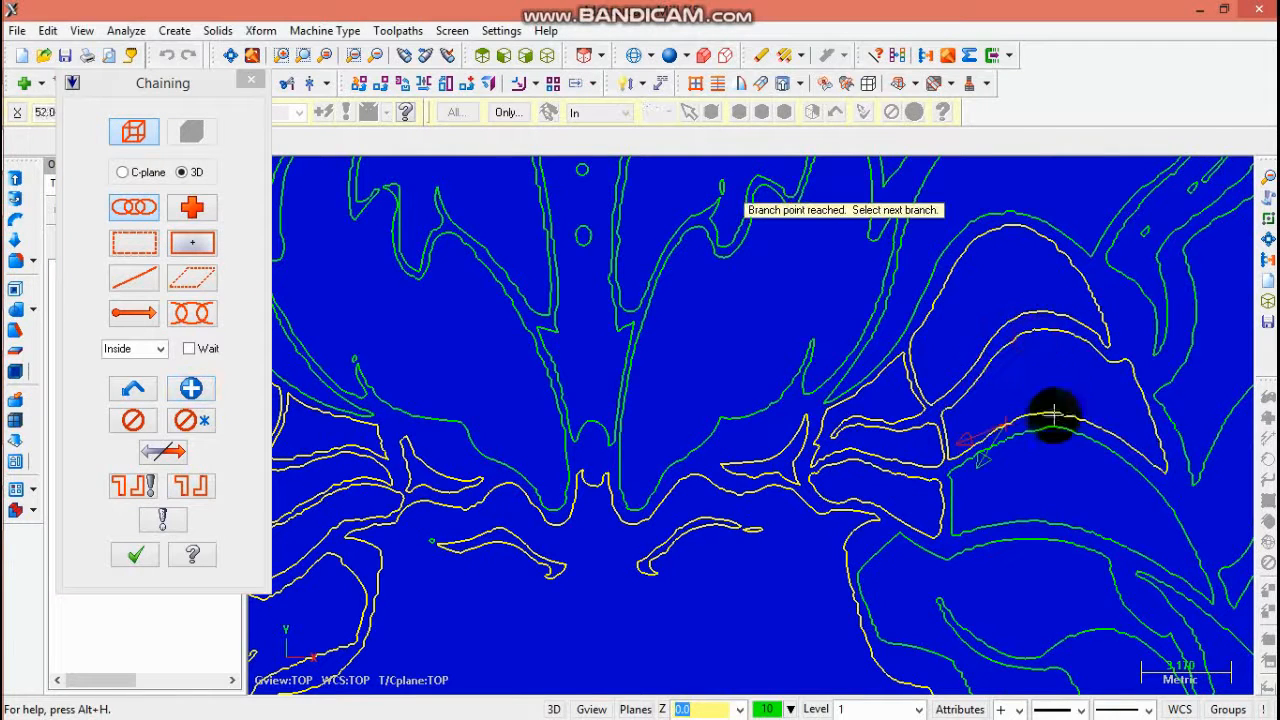
left_click(204, 392)
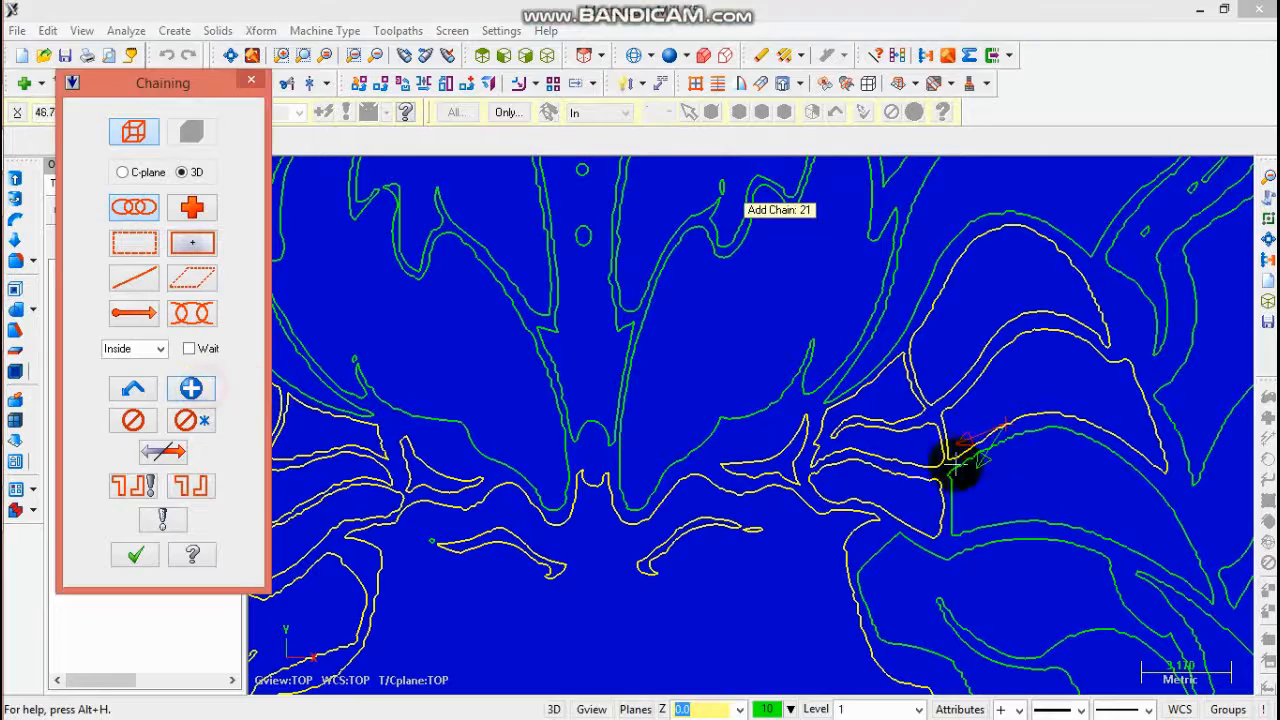
- Chain the long right cheek outline across the face, following its branch points, and end the chain
left_click(1020, 445)
scroll(1214, 466, "down", 3)
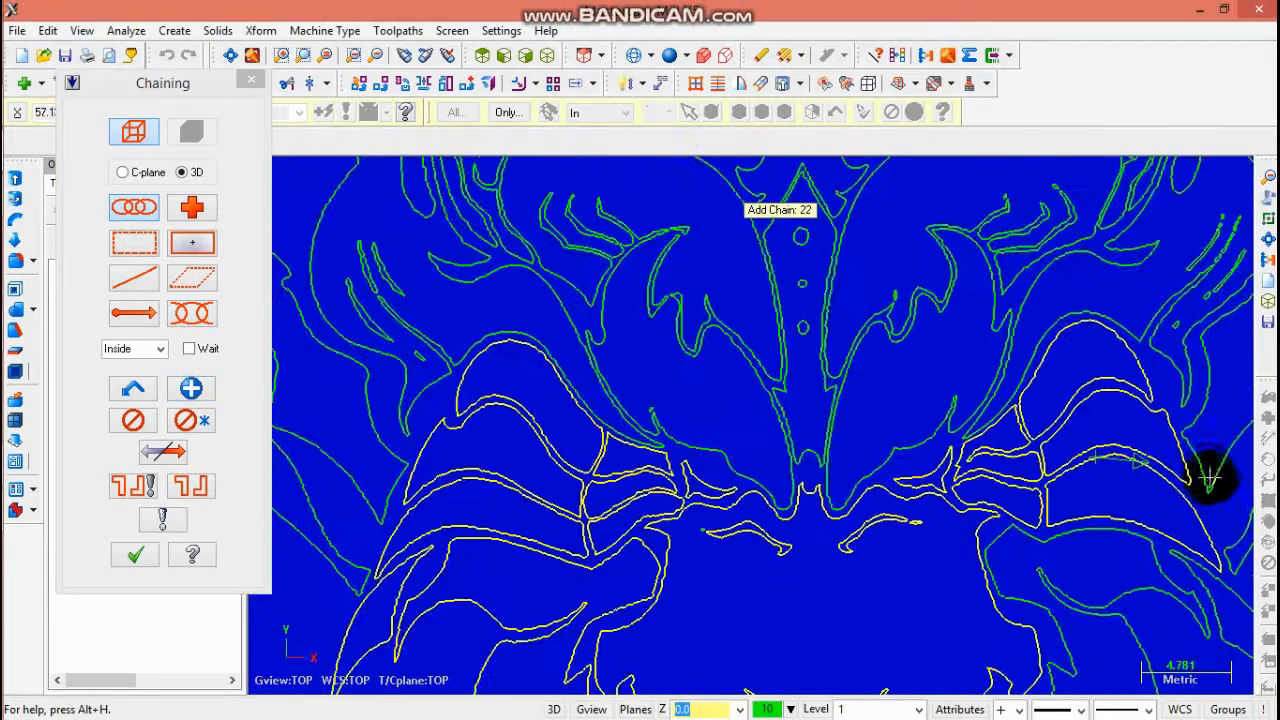
scroll(1071, 553, "up", 1)
left_click(1128, 600)
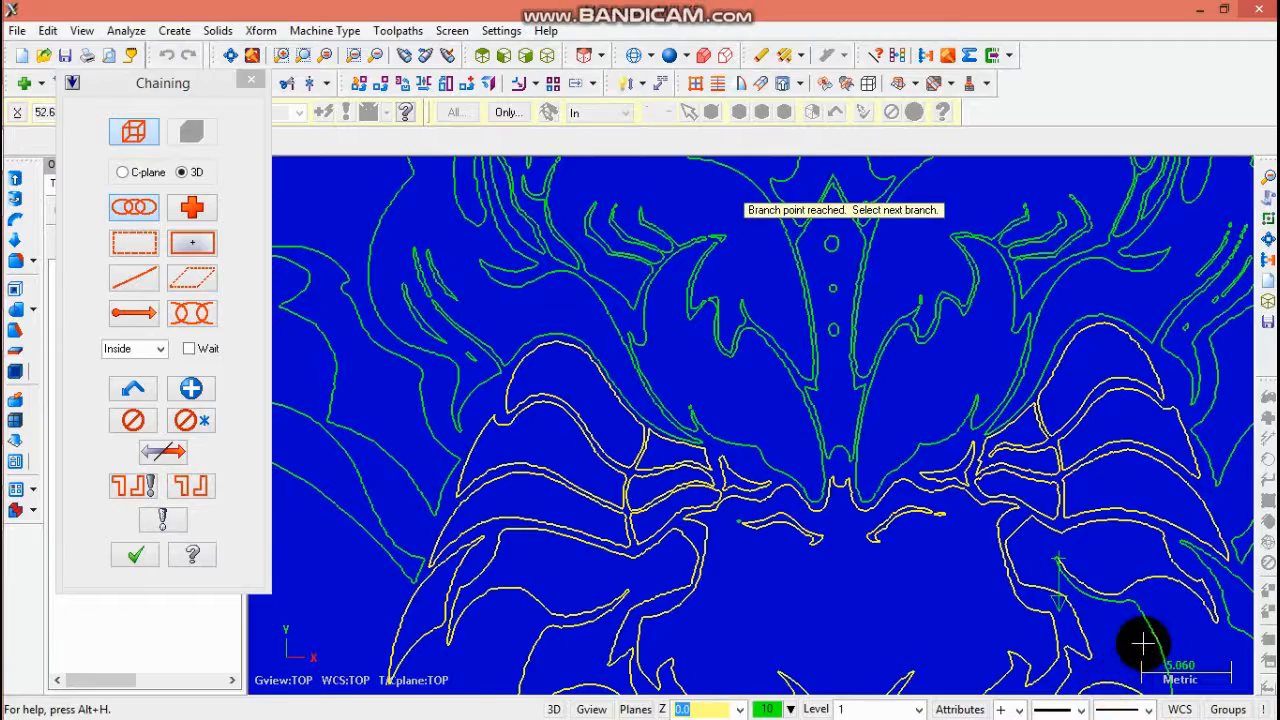
scroll(1186, 600, "down", 5)
scroll(1180, 660, "up", 3)
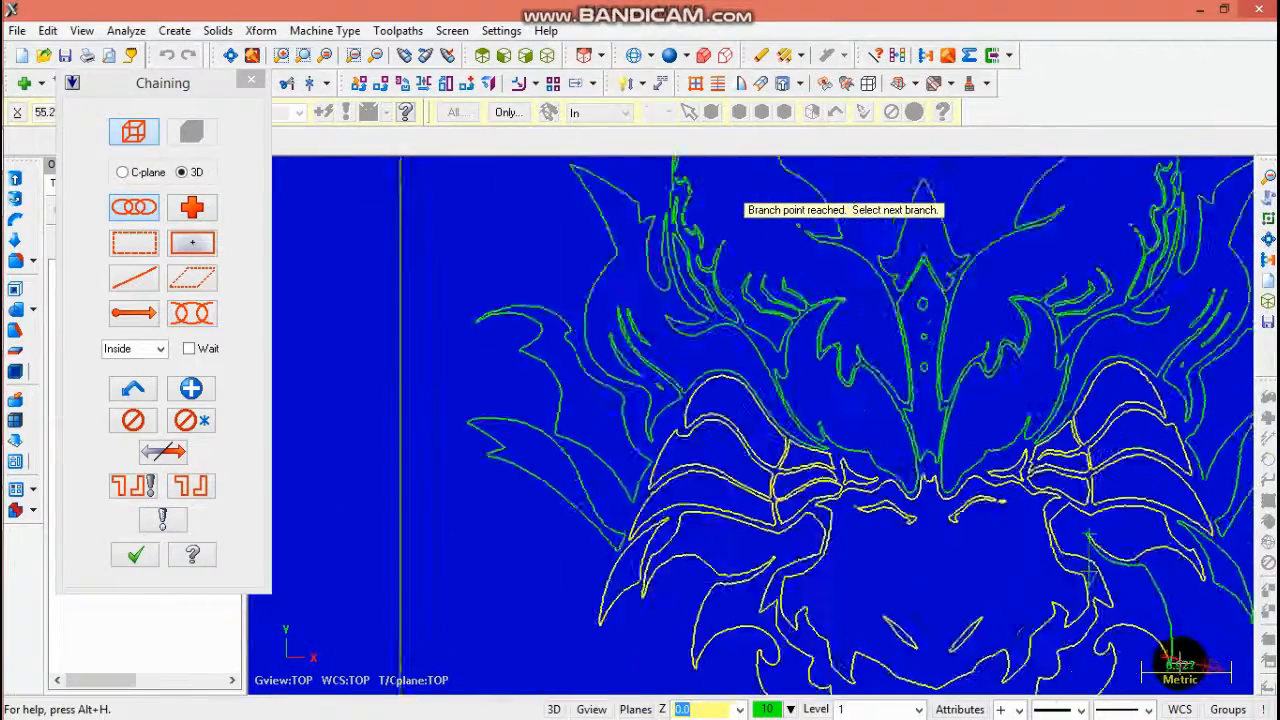
scroll(1172, 658, "up", 4)
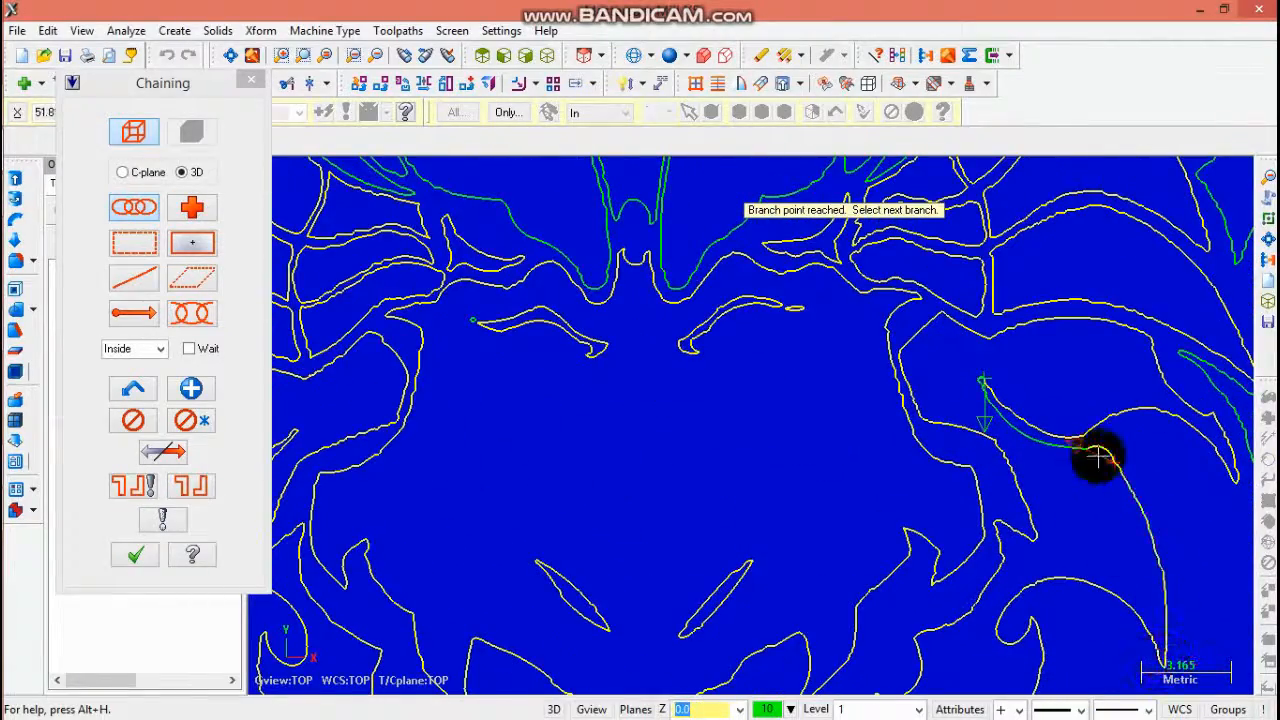
scroll(1066, 414, "down", 2)
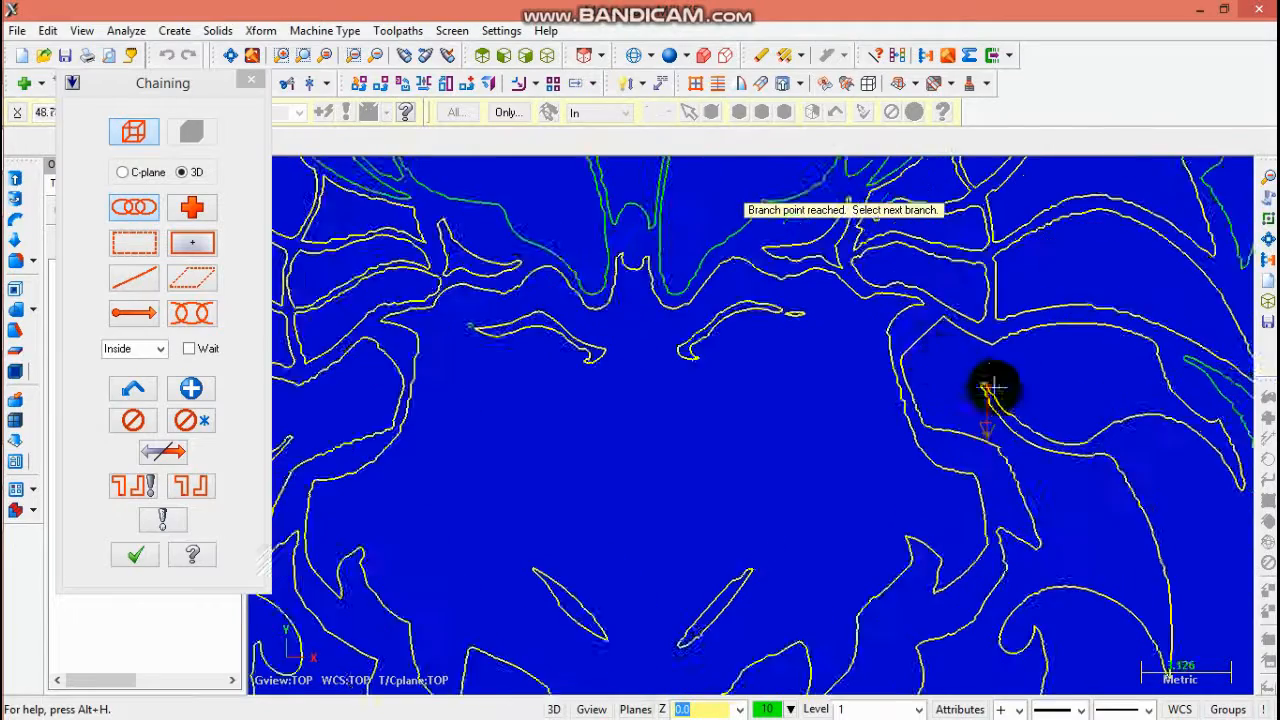
scroll(1014, 380, "up", 4)
scroll(1126, 400, "down", 2)
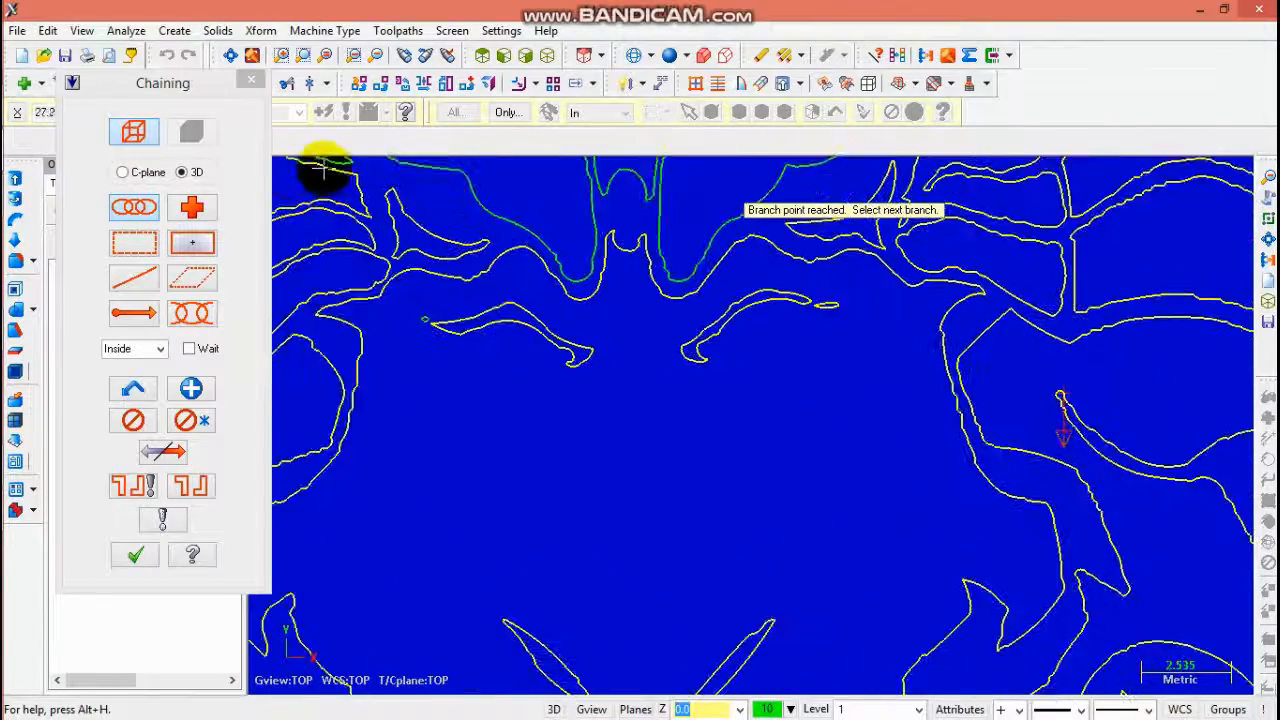
left_click(355, 170)
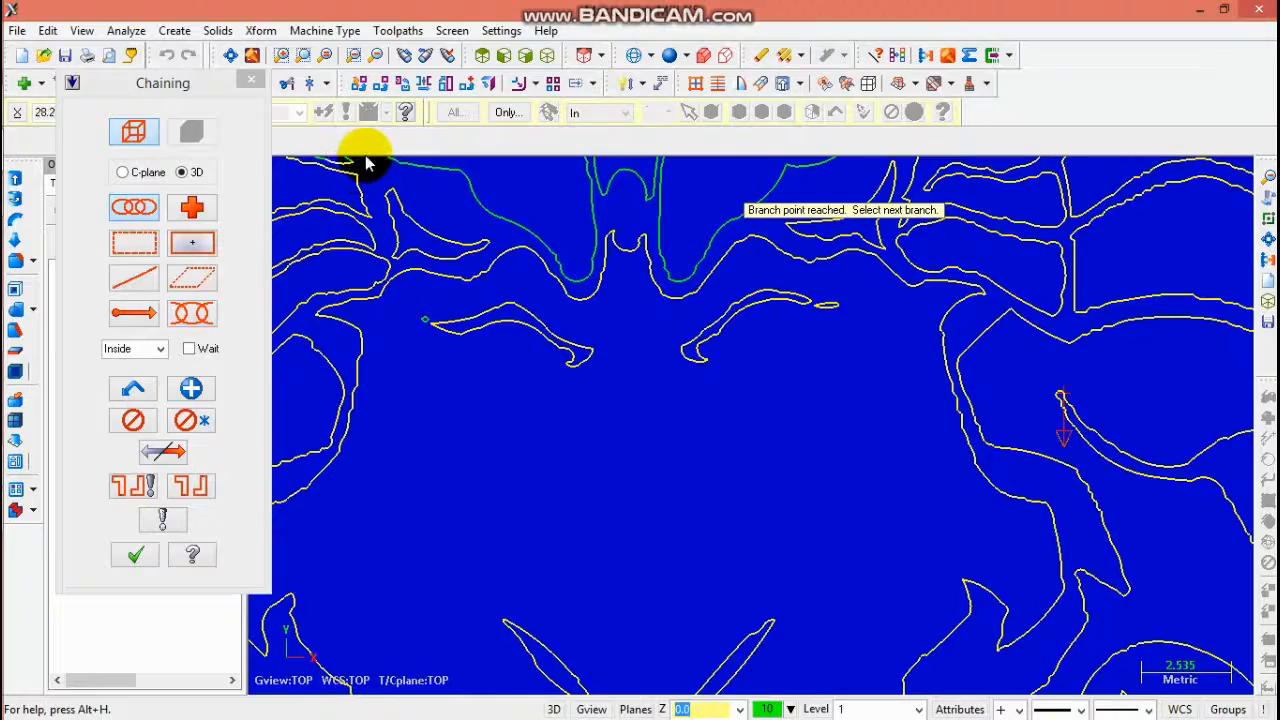
left_click(191, 388)
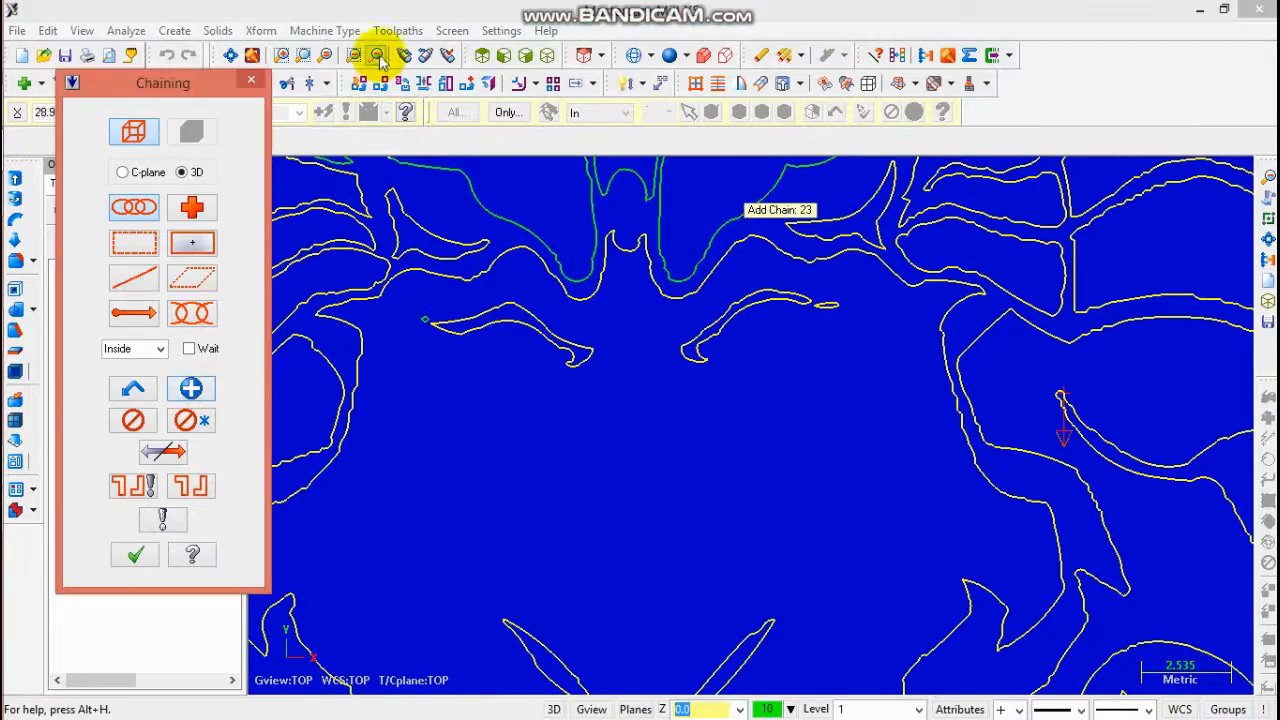
- Chain the lower jaw contour near the chin, continuing at its branch point
left_click(379, 60)
scroll(991, 409, "up", 4)
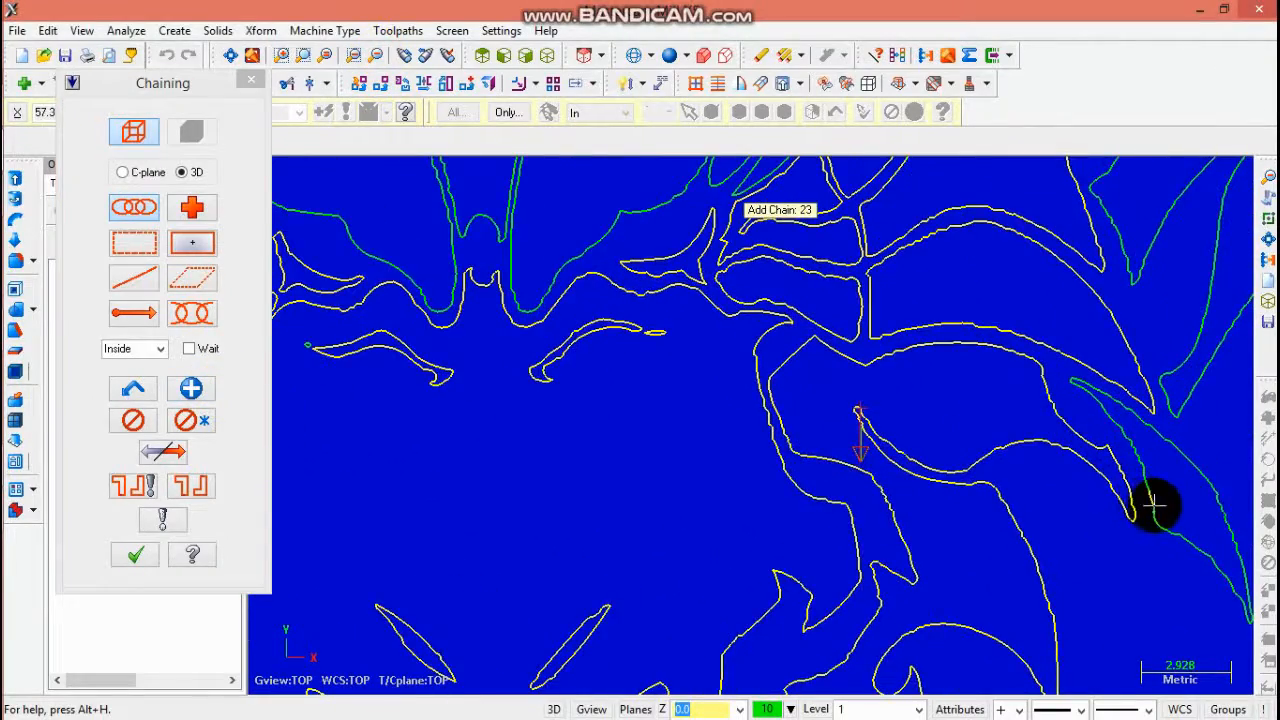
scroll(1153, 505, "down", 5)
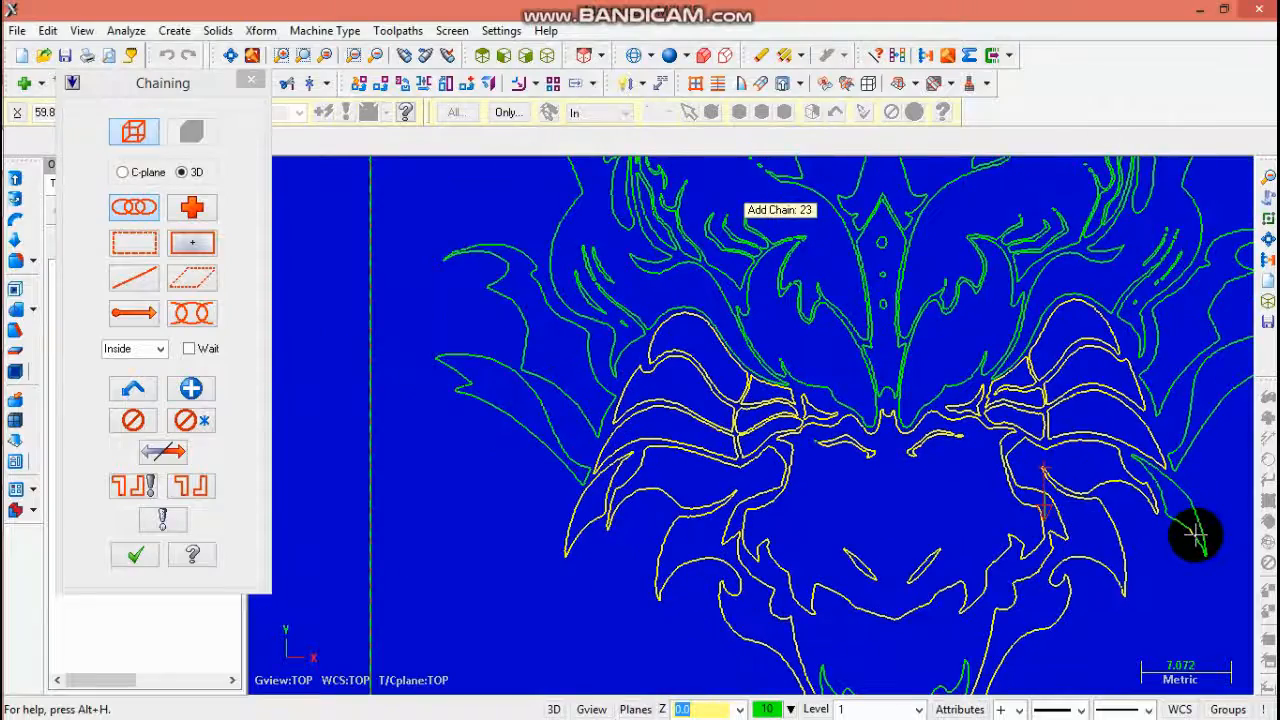
scroll(1190, 560, "down", 4)
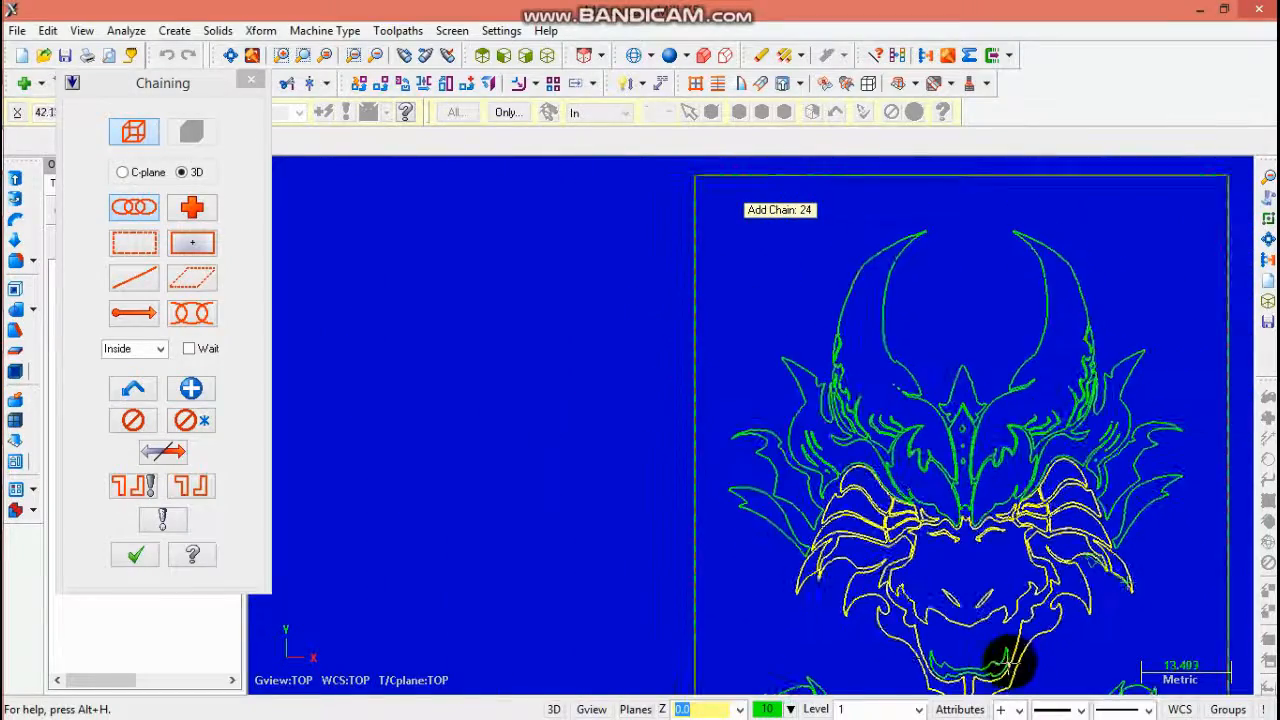
scroll(993, 668, "up", 4)
scroll(991, 666, "up", 2)
left_click(985, 652)
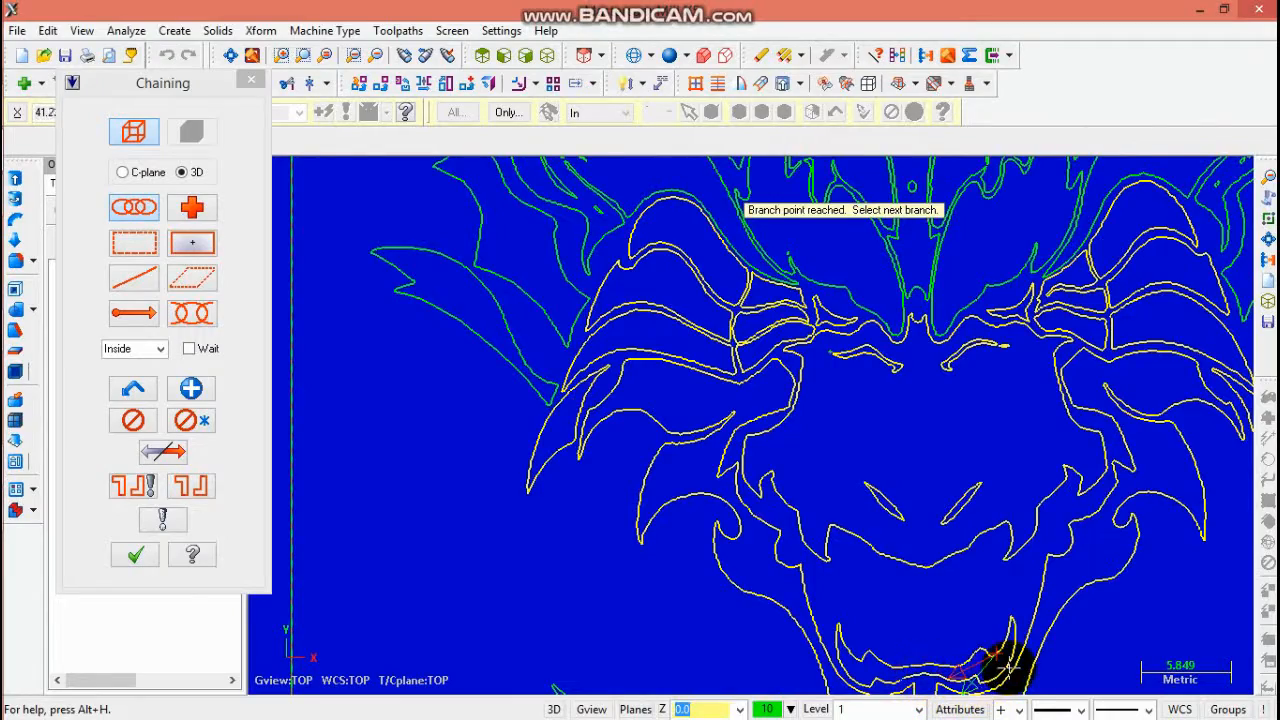
scroll(1008, 666, "up", 5)
scroll(986, 617, "down", 5)
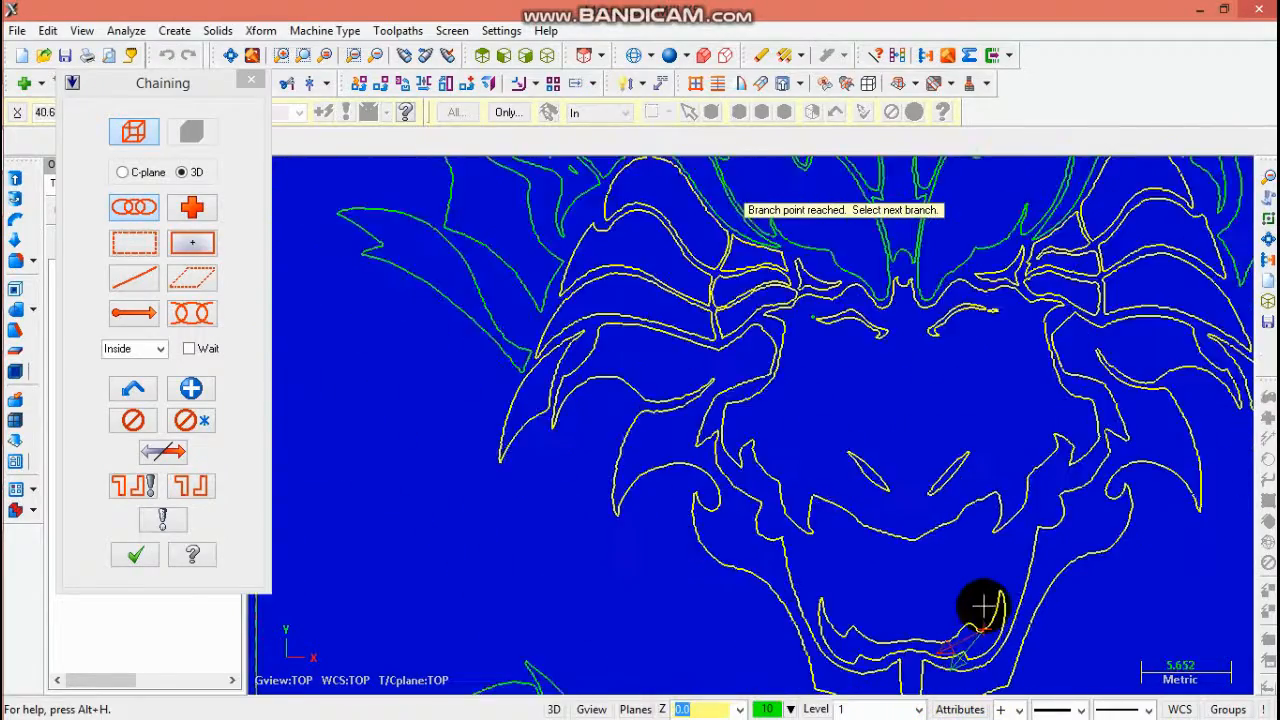
scroll(983, 606, "down", 3)
- Confirm the chaining and accept the engraving parameters to generate the second engraving toolpath
left_click(140, 553)
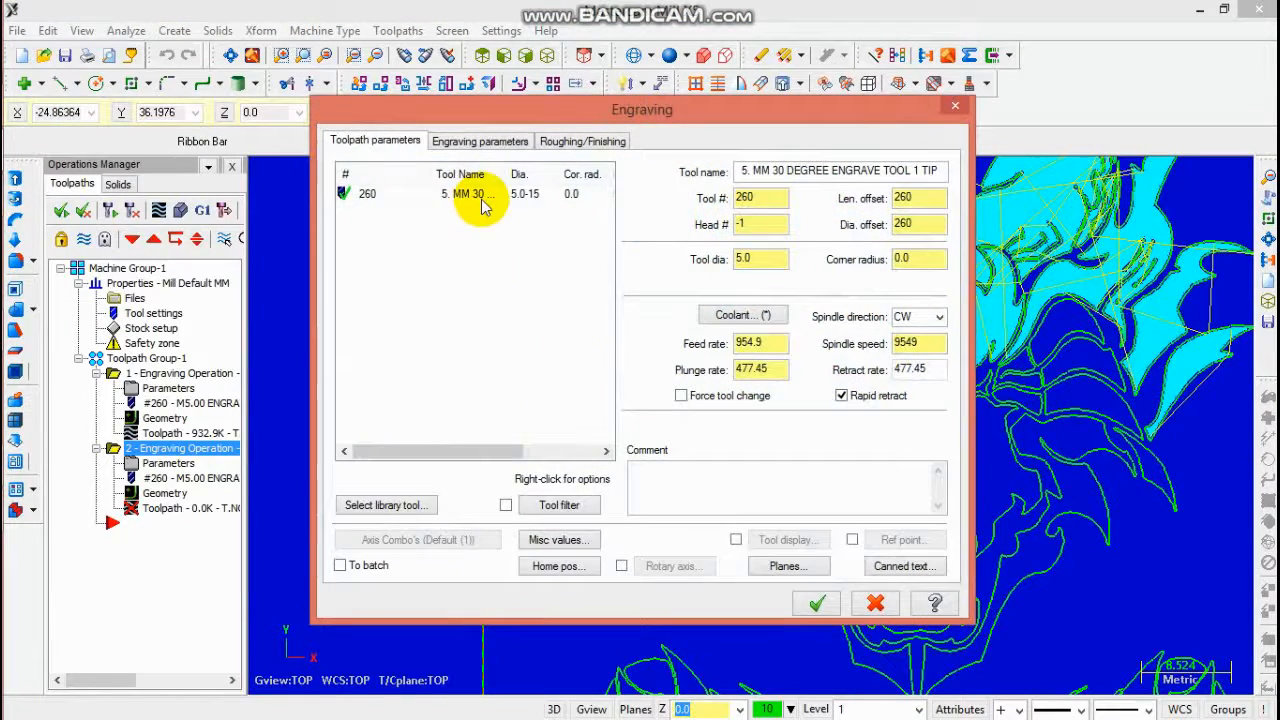
left_click(480, 196)
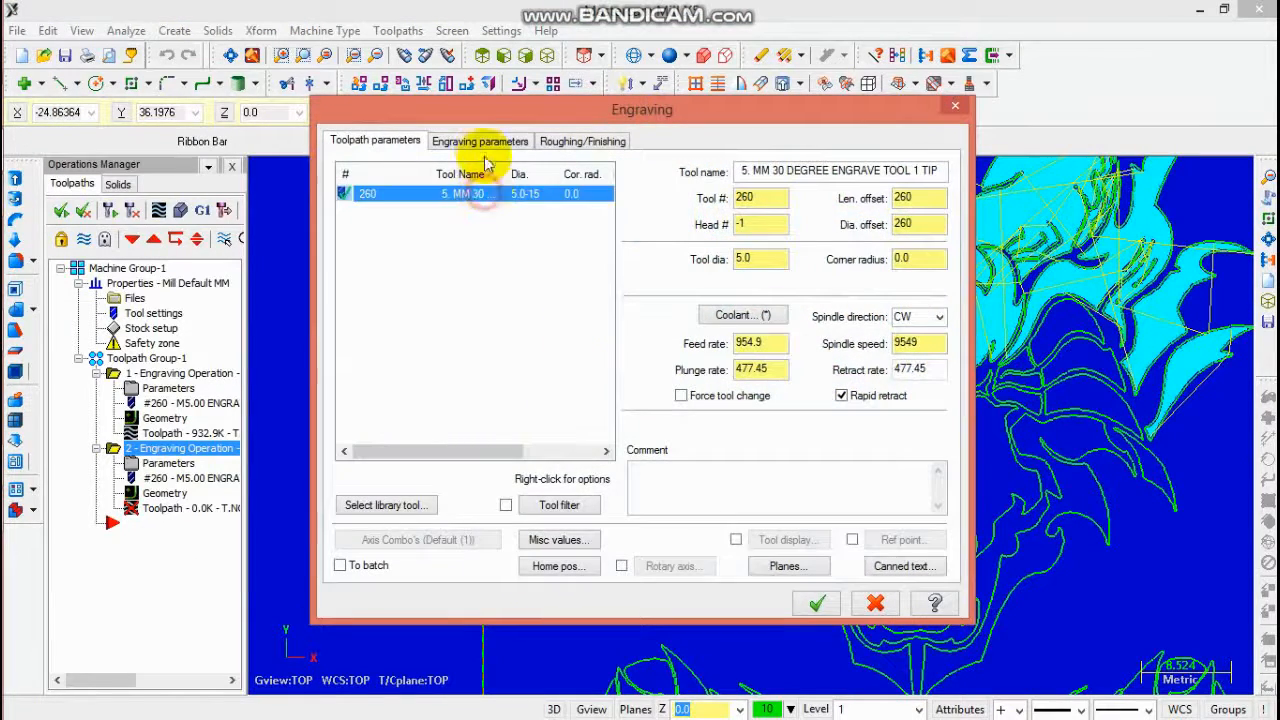
left_click(480, 141)
left_click(818, 603)
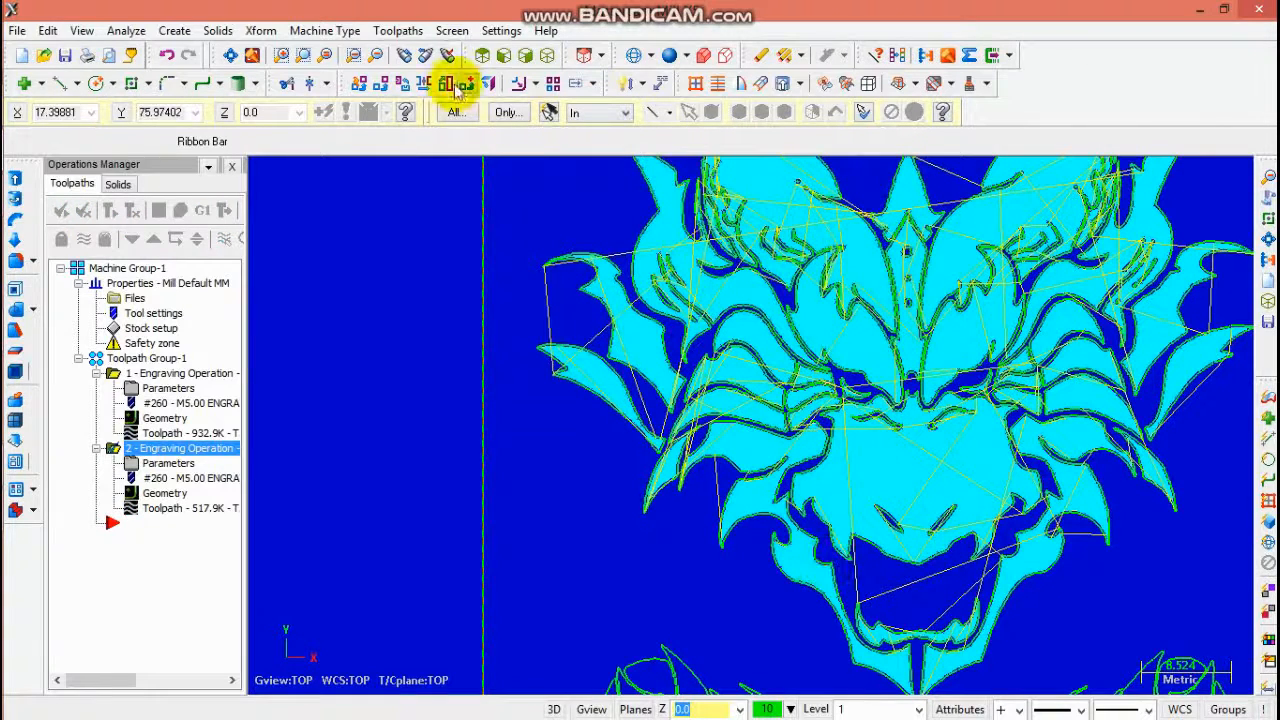
- Fit the whole drawing in view and start a new Engraving toolpath
left_click(233, 55)
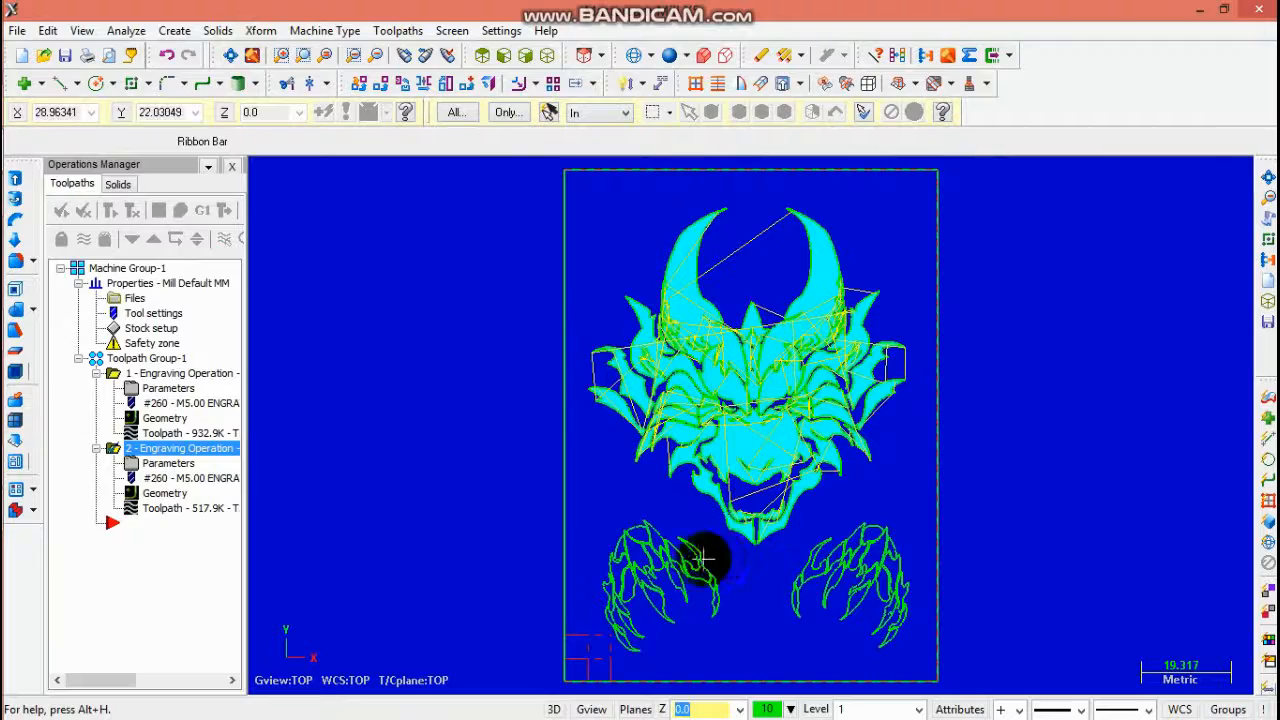
scroll(680, 570, "up", 3)
left_click(398, 30)
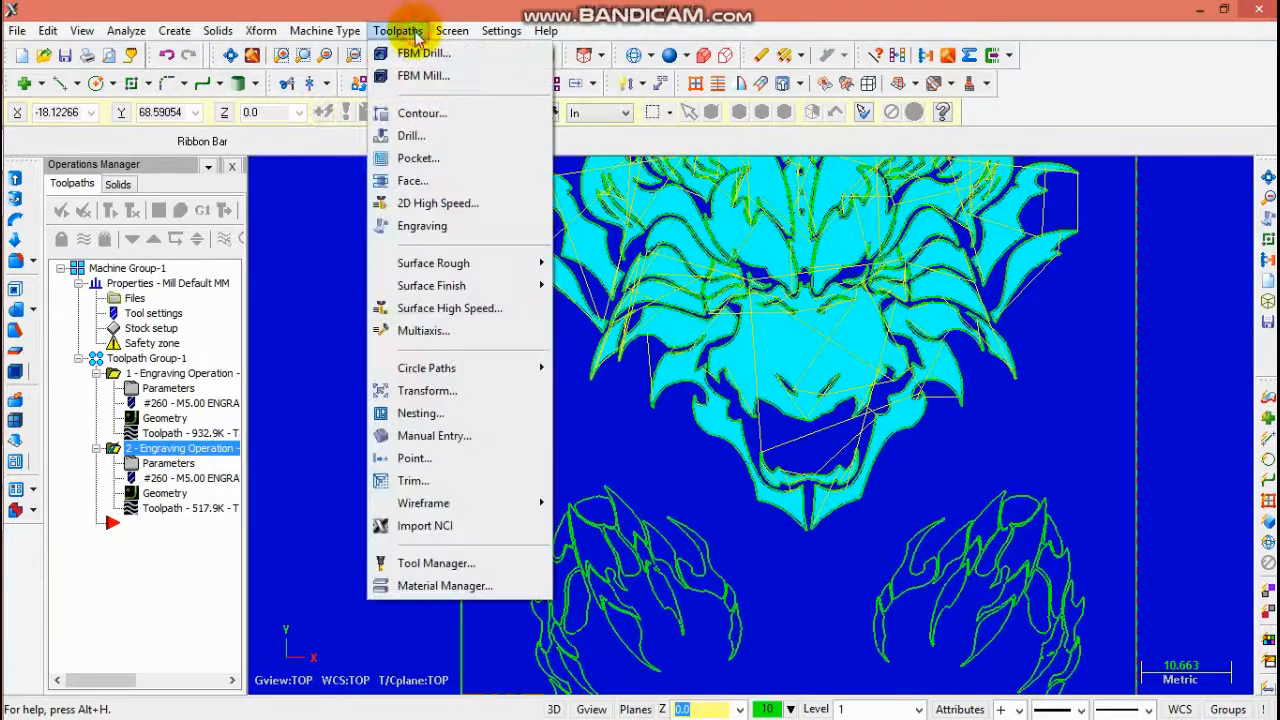
left_click(418, 226)
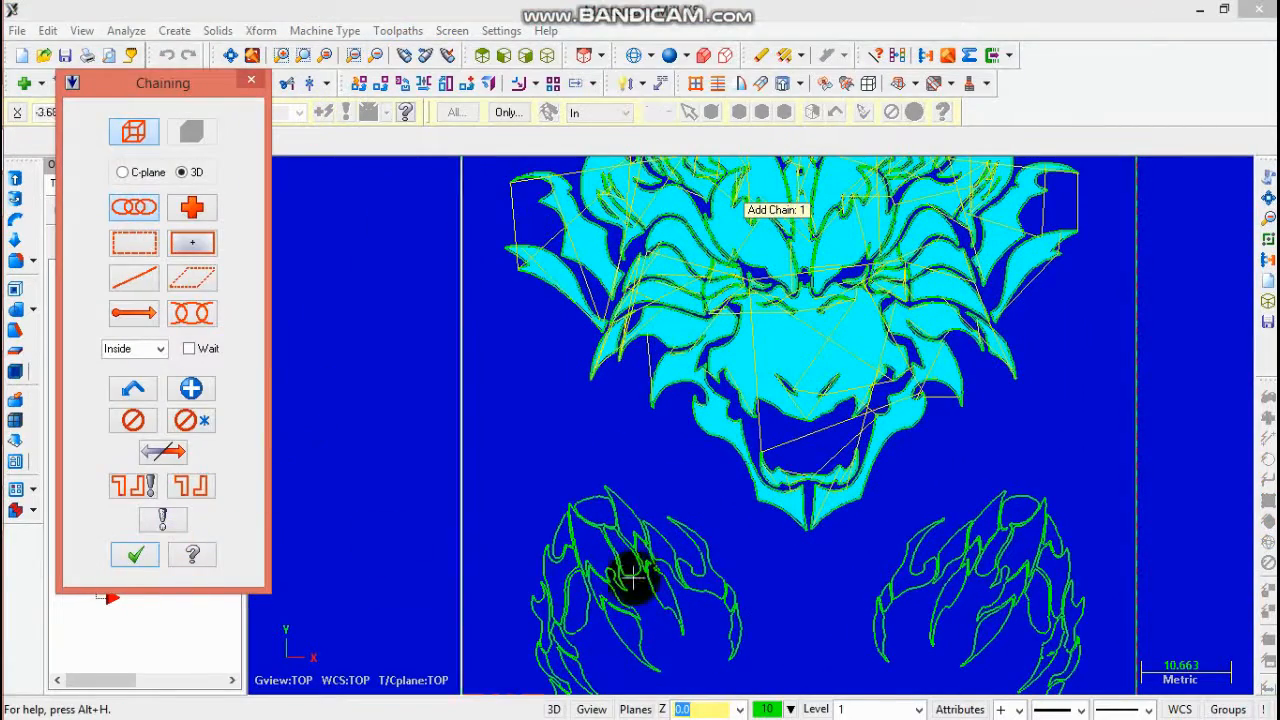
- Chain the outer contours of the left claw, continuing at the branch point
scroll(634, 565, "down", 1)
scroll(587, 545, "up", 2)
scroll(572, 530, "up", 2)
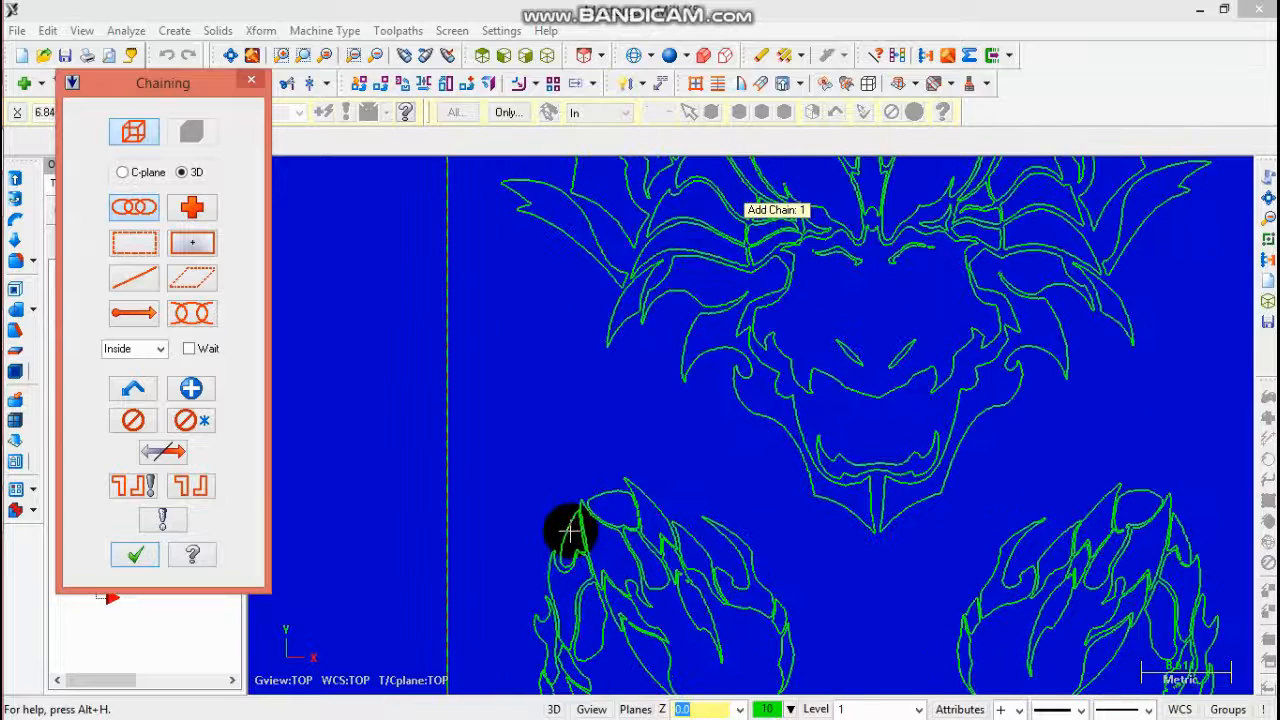
left_click(566, 532)
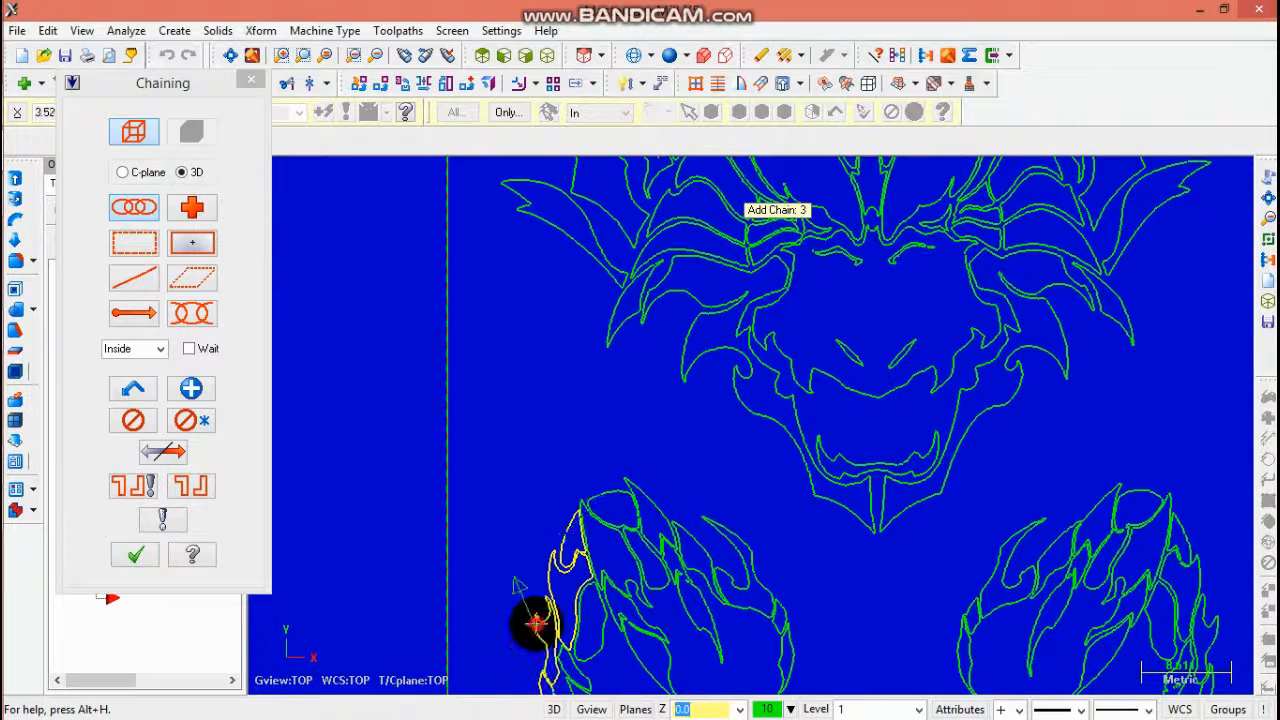
left_click(597, 650)
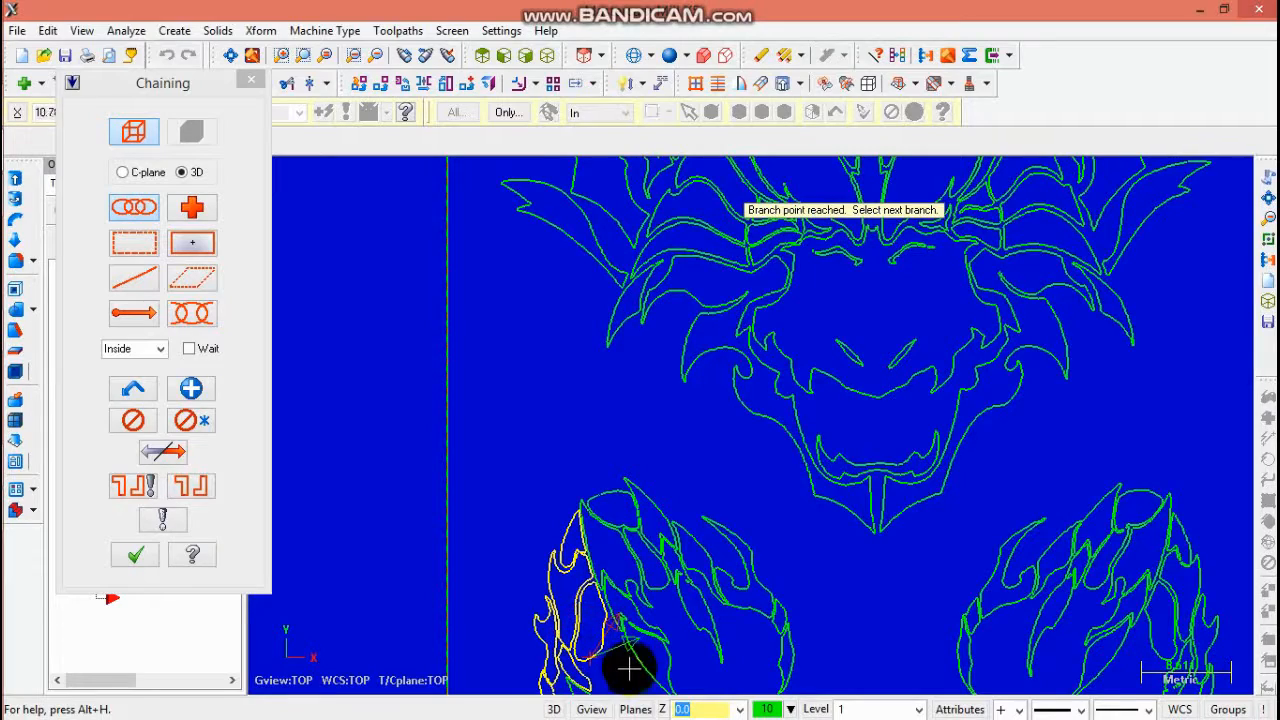
scroll(630, 668, "down", 2)
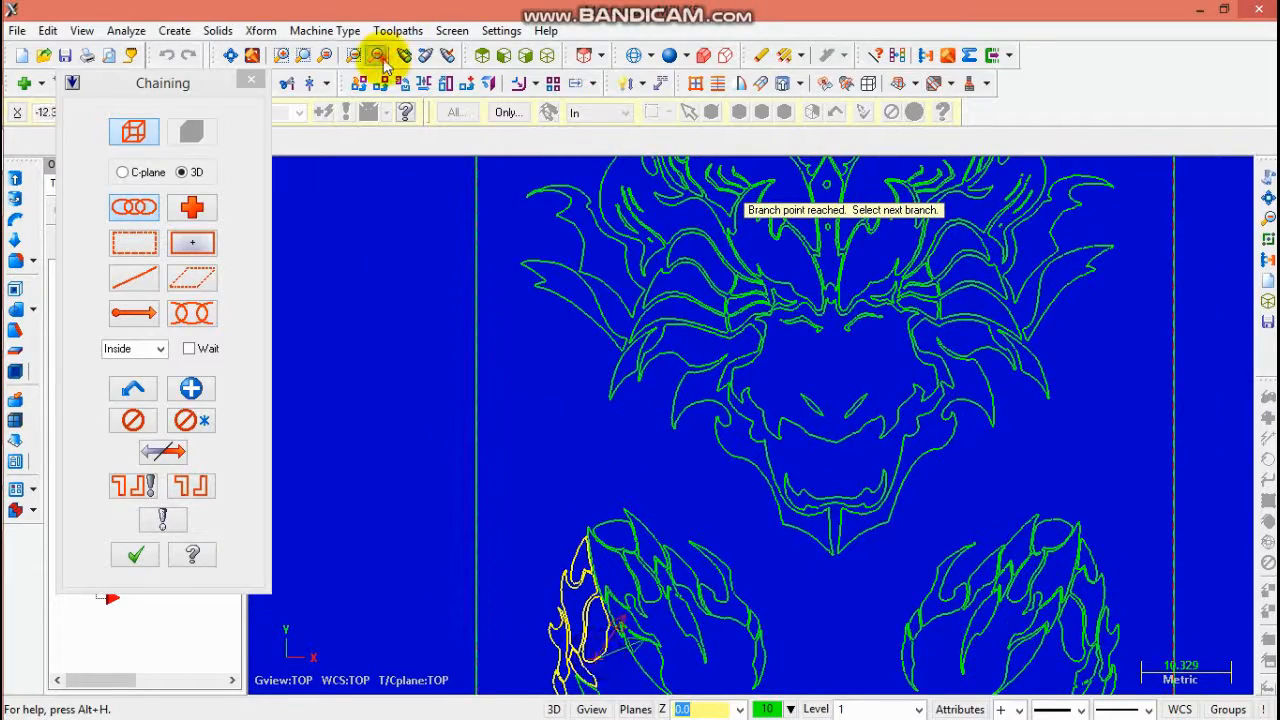
- Chain further inner strokes of the left claw, ending the chain and starting new ones
left_click(380, 60)
scroll(651, 586, "up", 4)
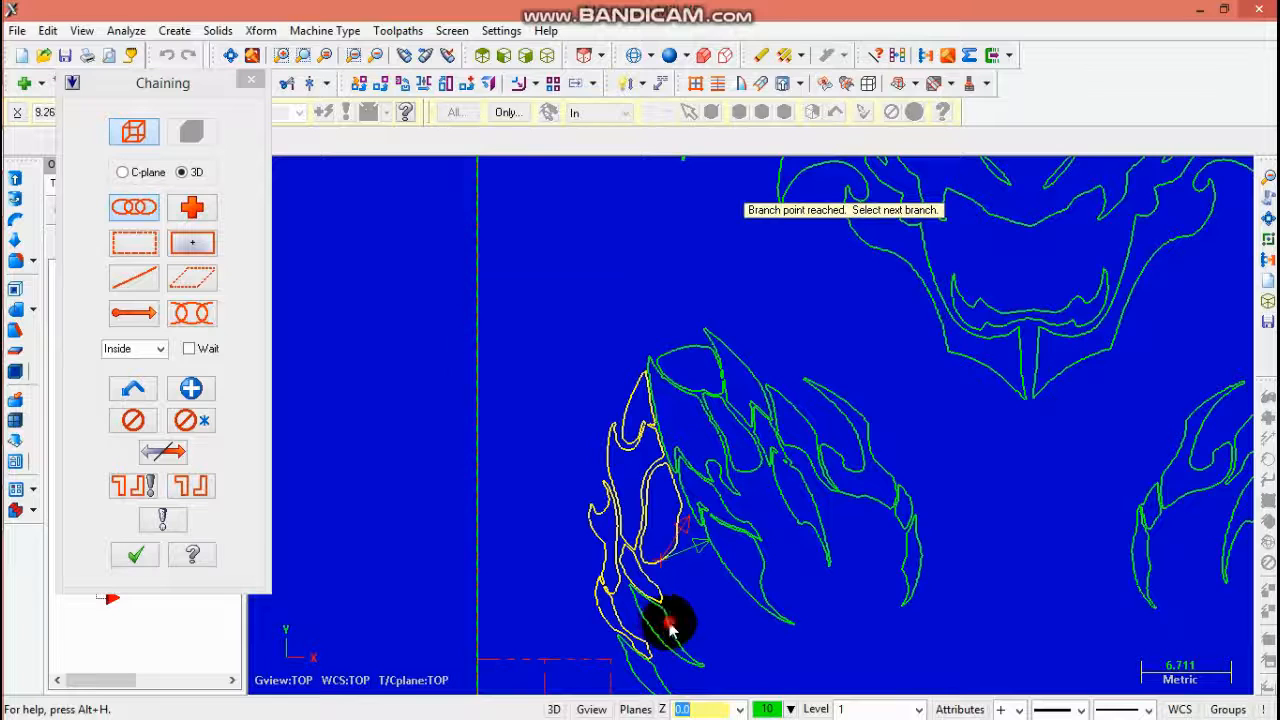
left_click(669, 625)
left_click(774, 409)
left_click(191, 388)
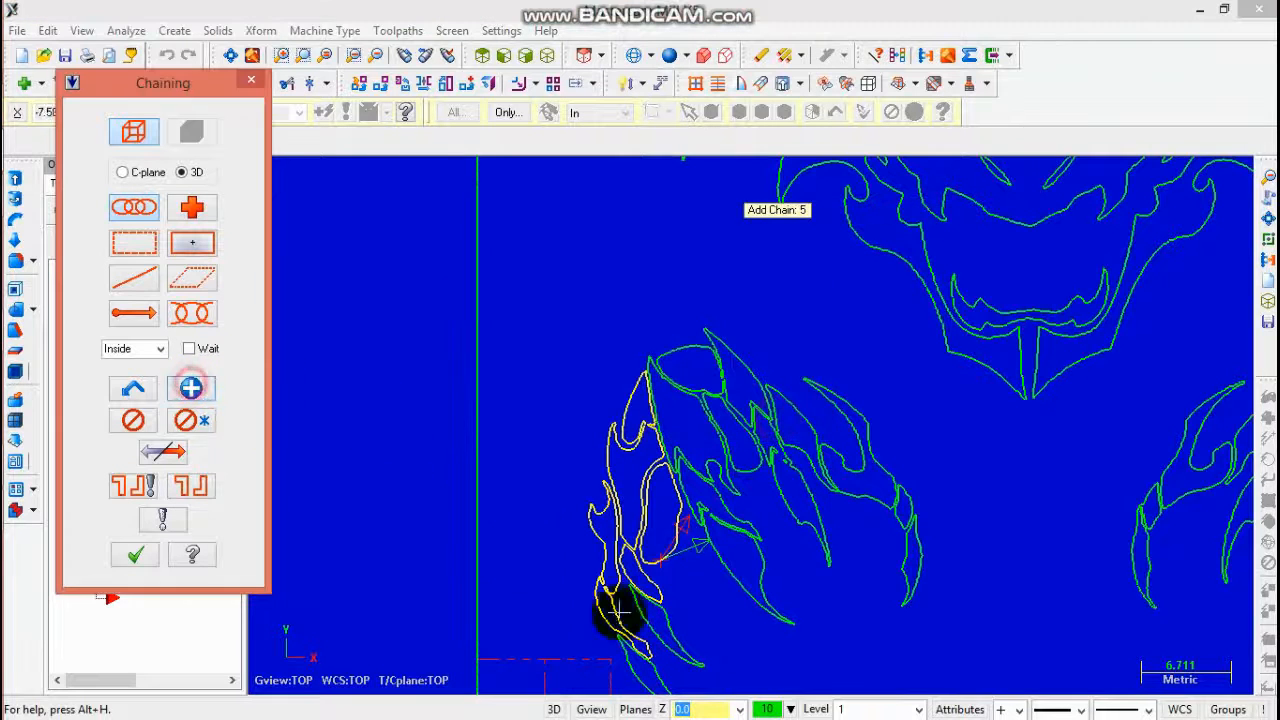
left_click(662, 665)
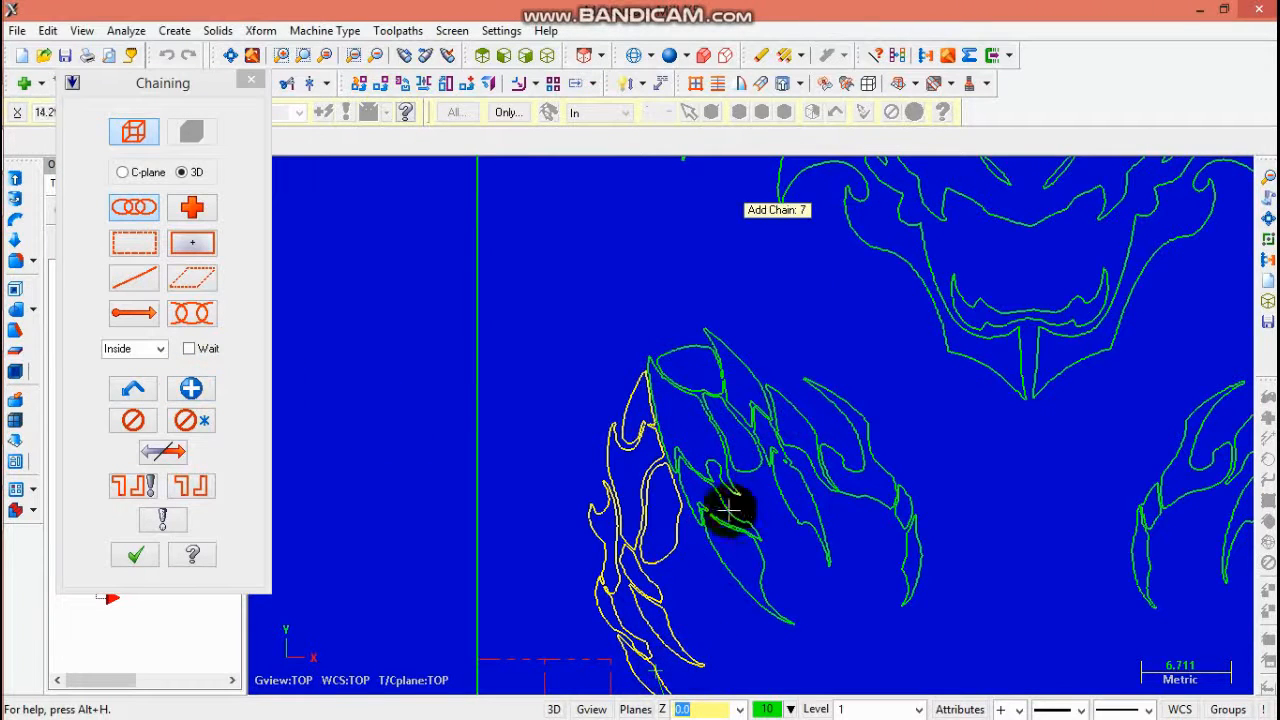
left_click(712, 551)
- Continue chaining the left claw's inner contours around its upper knuckle, ending each chain at branch points
scroll(763, 514, "up", 4)
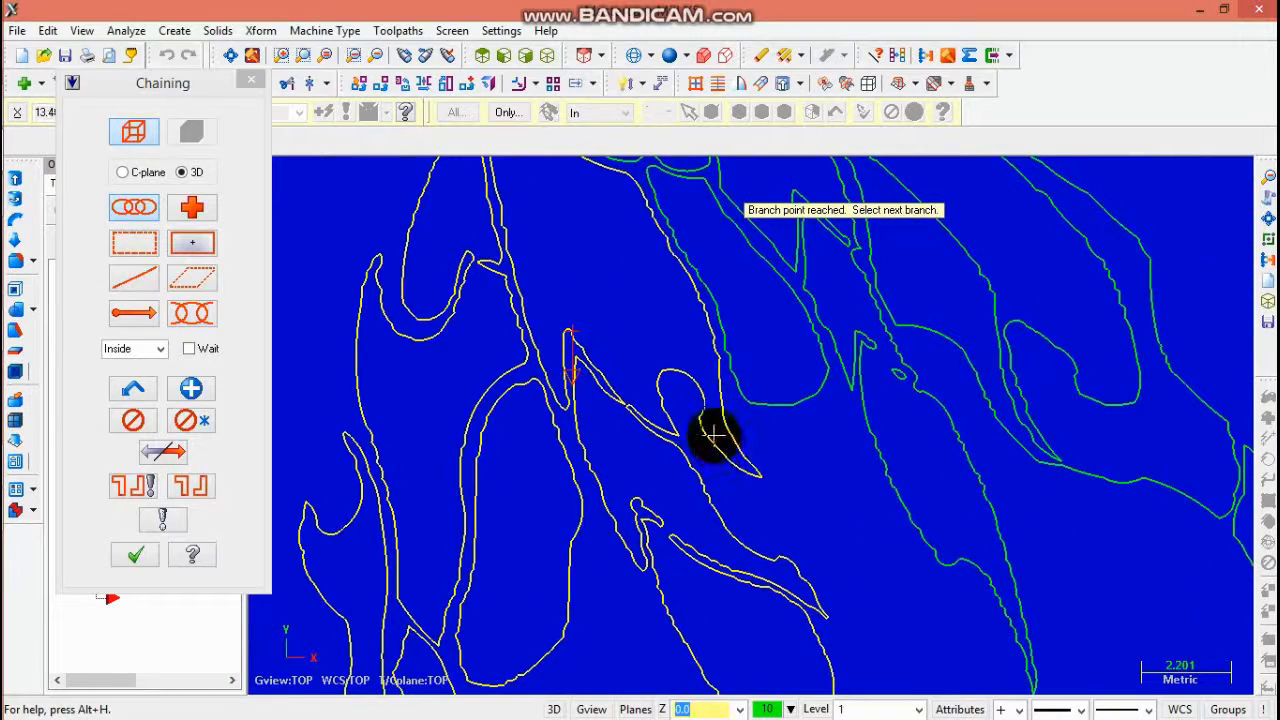
left_click(191, 390)
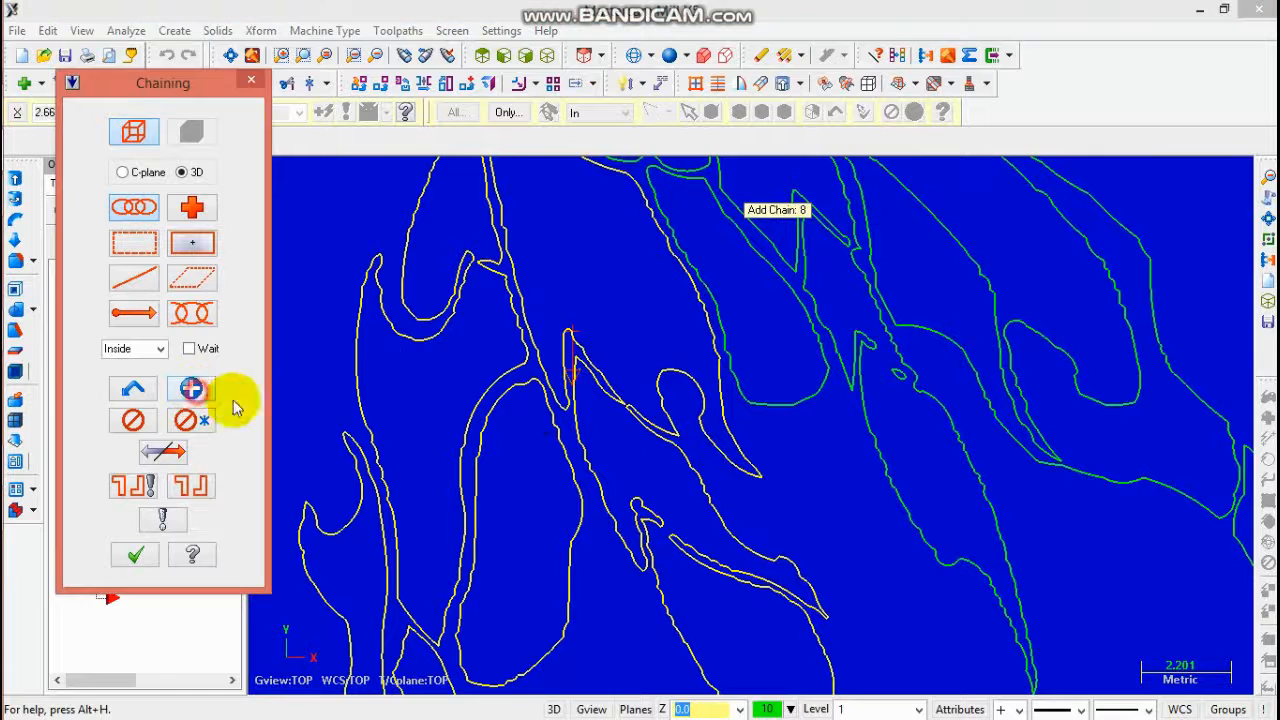
left_click(880, 443)
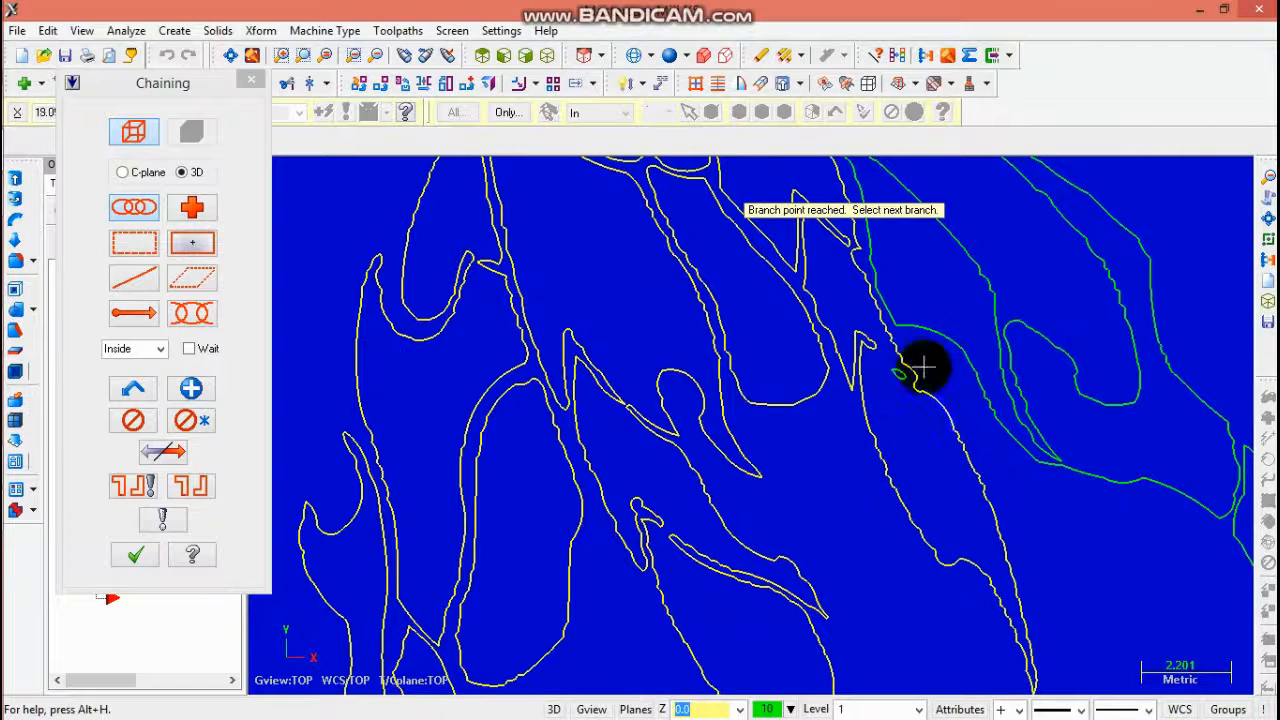
scroll(700, 250, "up", 5)
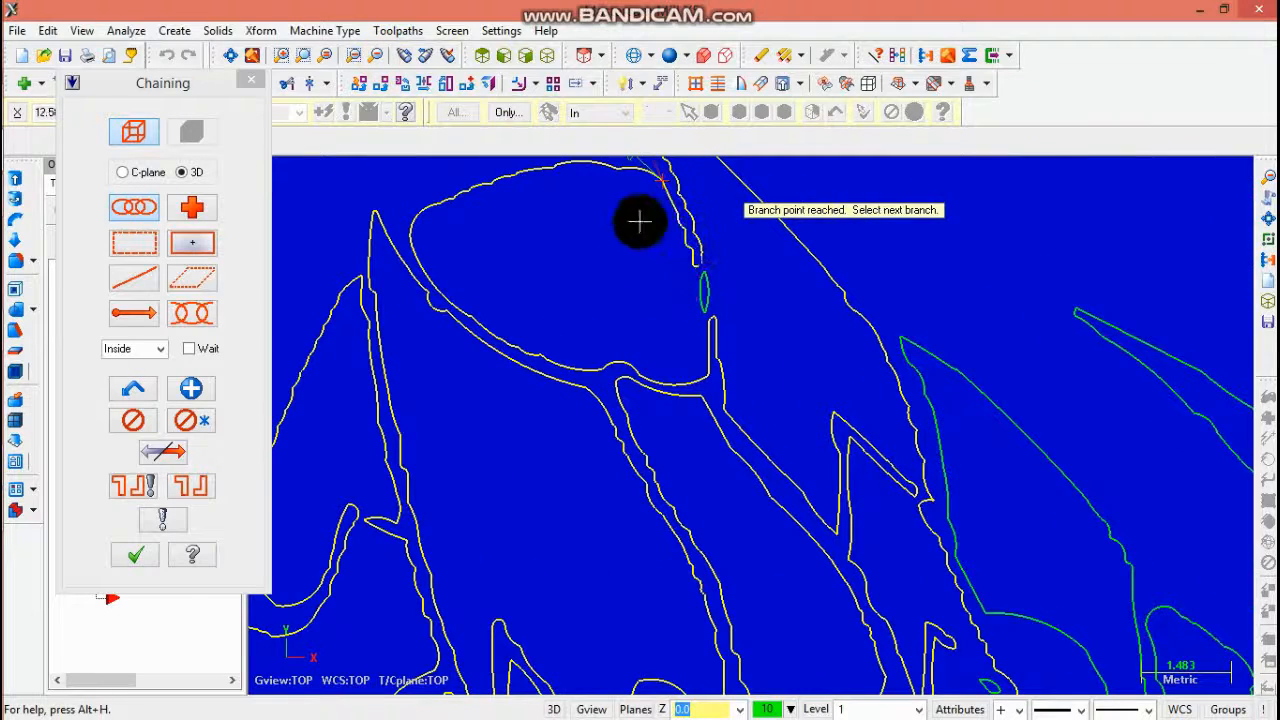
left_click(189, 388)
left_click(703, 305)
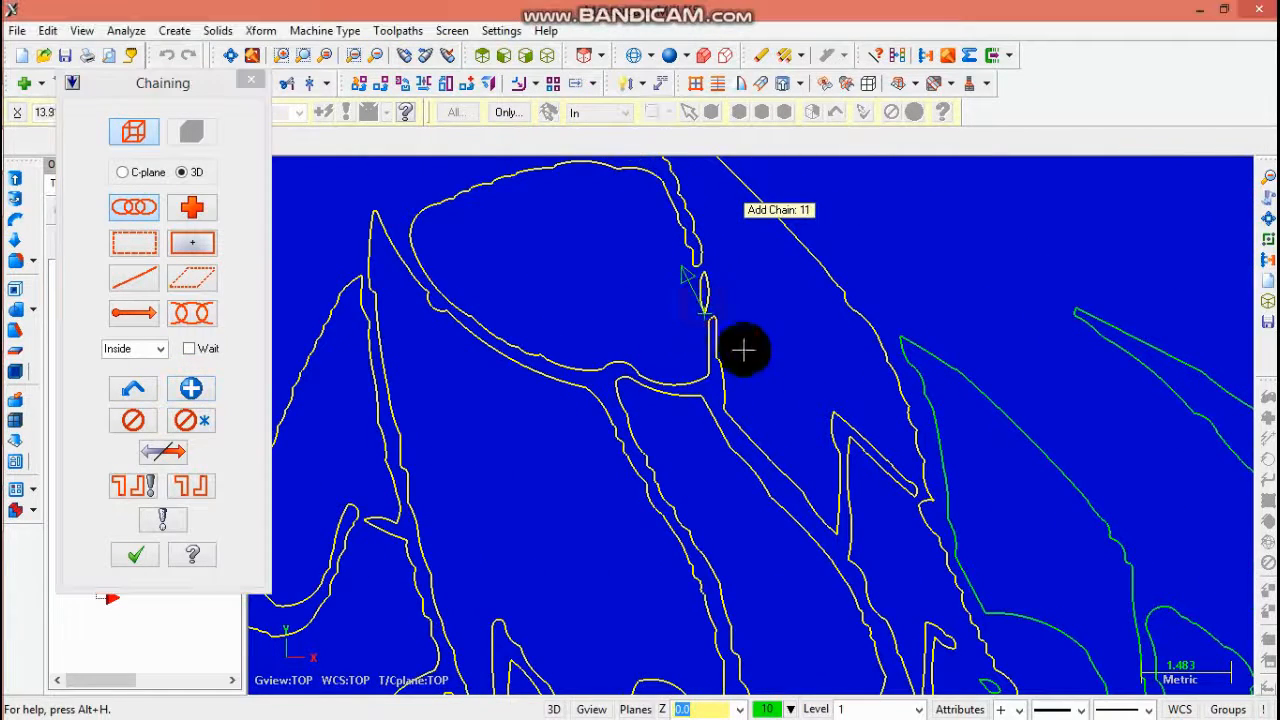
left_click(940, 366)
scroll(1093, 467, "down", 3)
scroll(1100, 500, "down", 2)
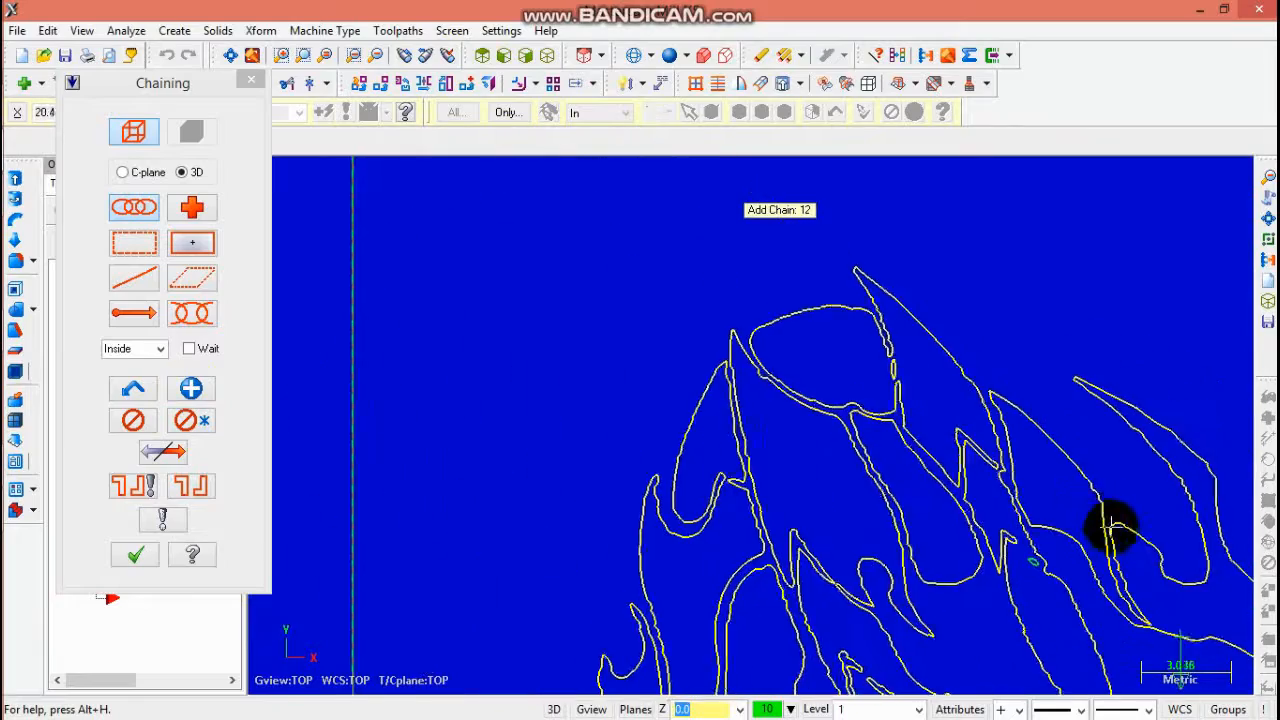
scroll(1110, 580, "up", 3)
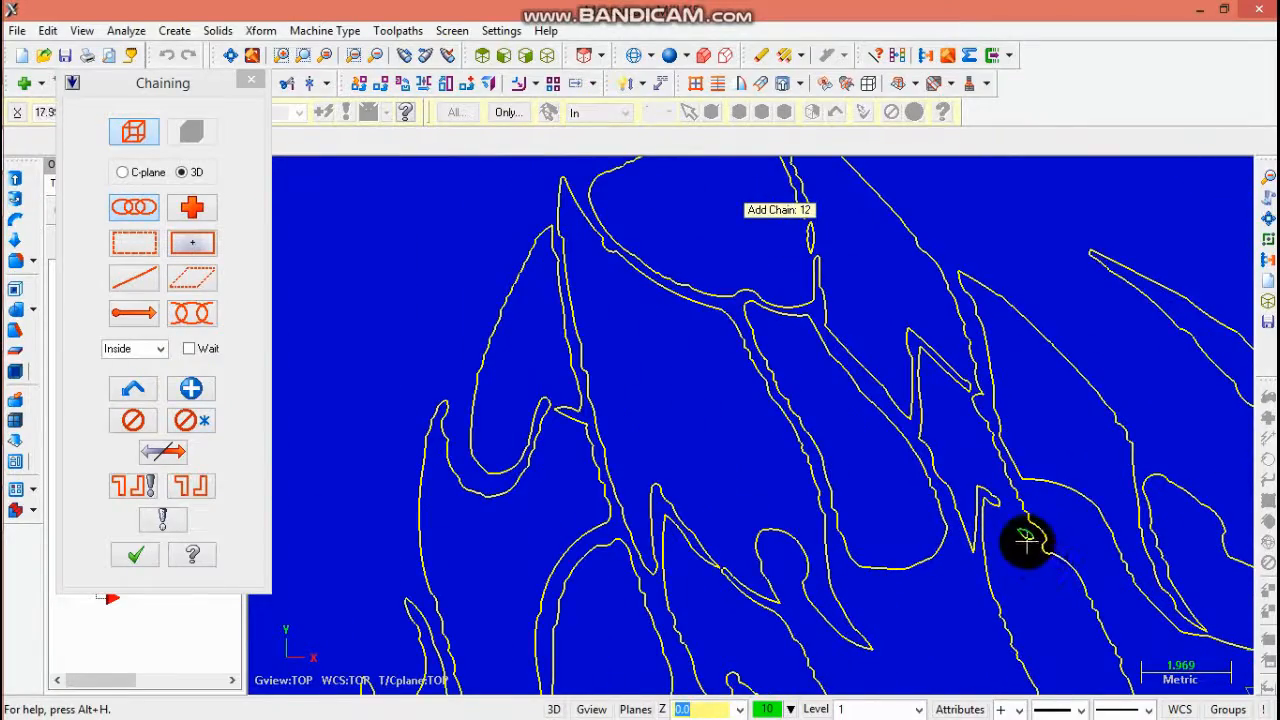
left_click(1026, 540)
- Chain the contours at the left claw's lower tip
left_click(378, 57)
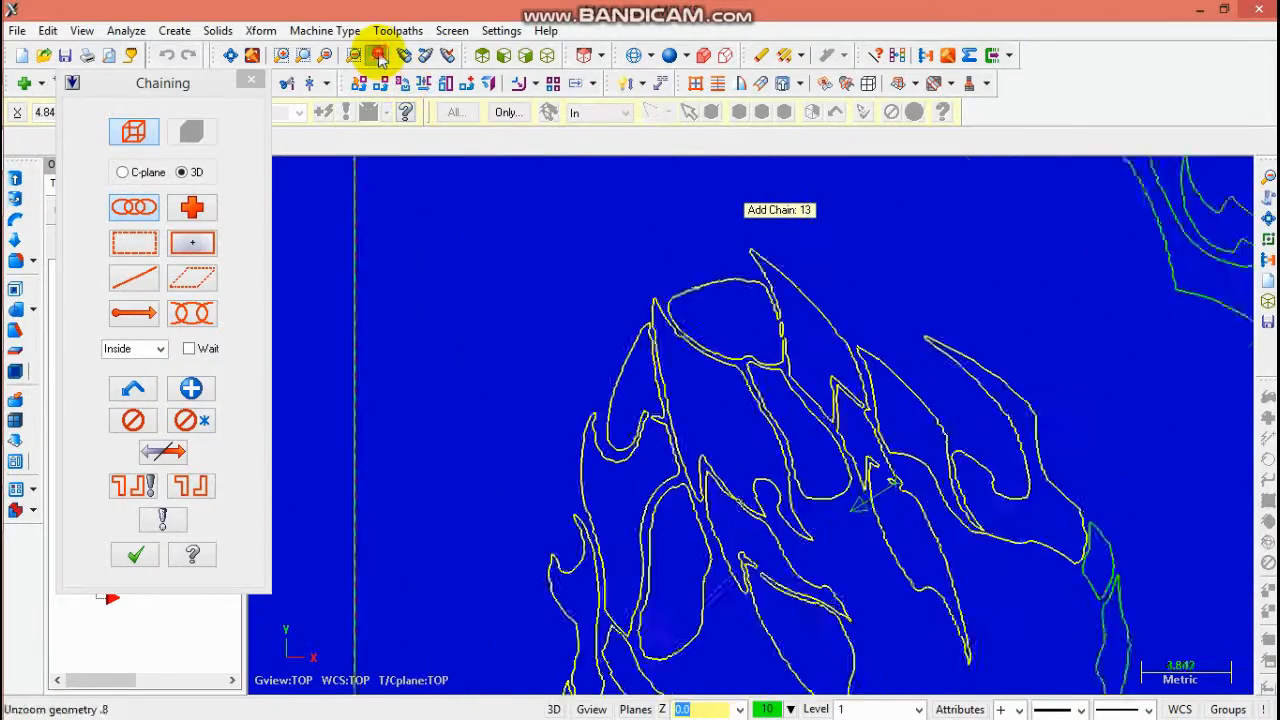
scroll(700, 286, "down", 2)
scroll(923, 530, "up", 3)
left_click(922, 494)
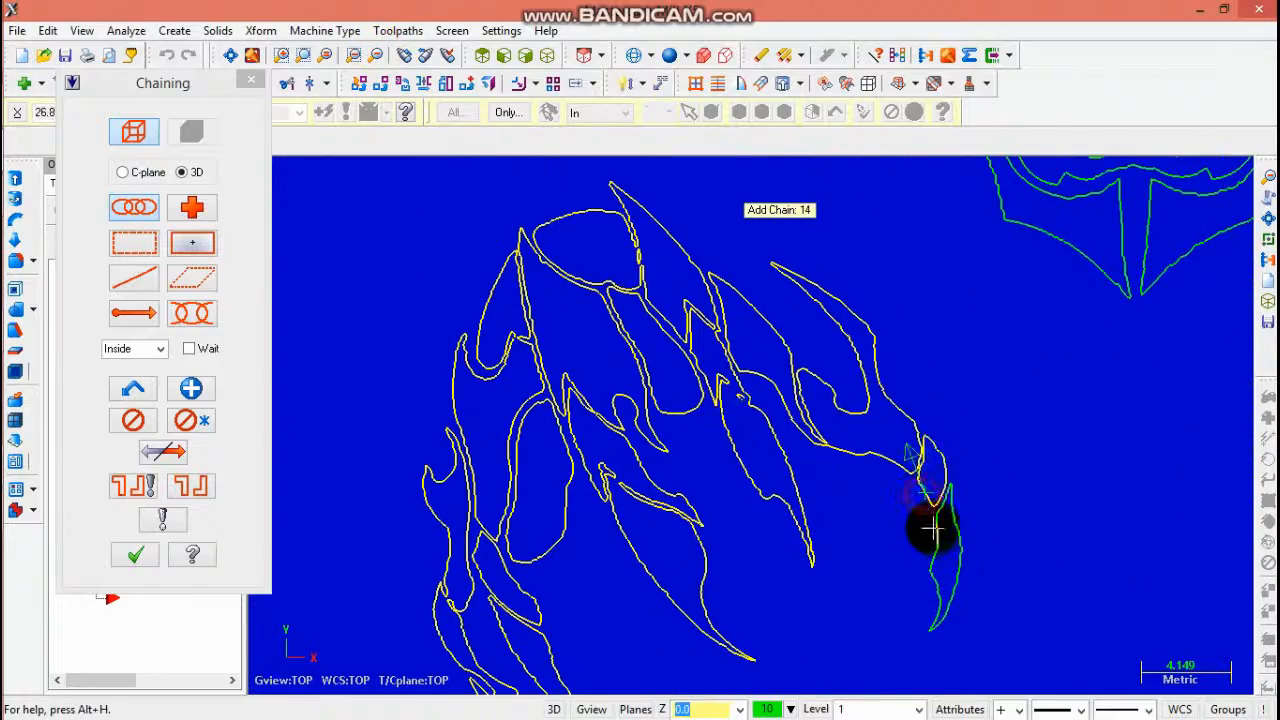
left_click(937, 537)
left_click(378, 57)
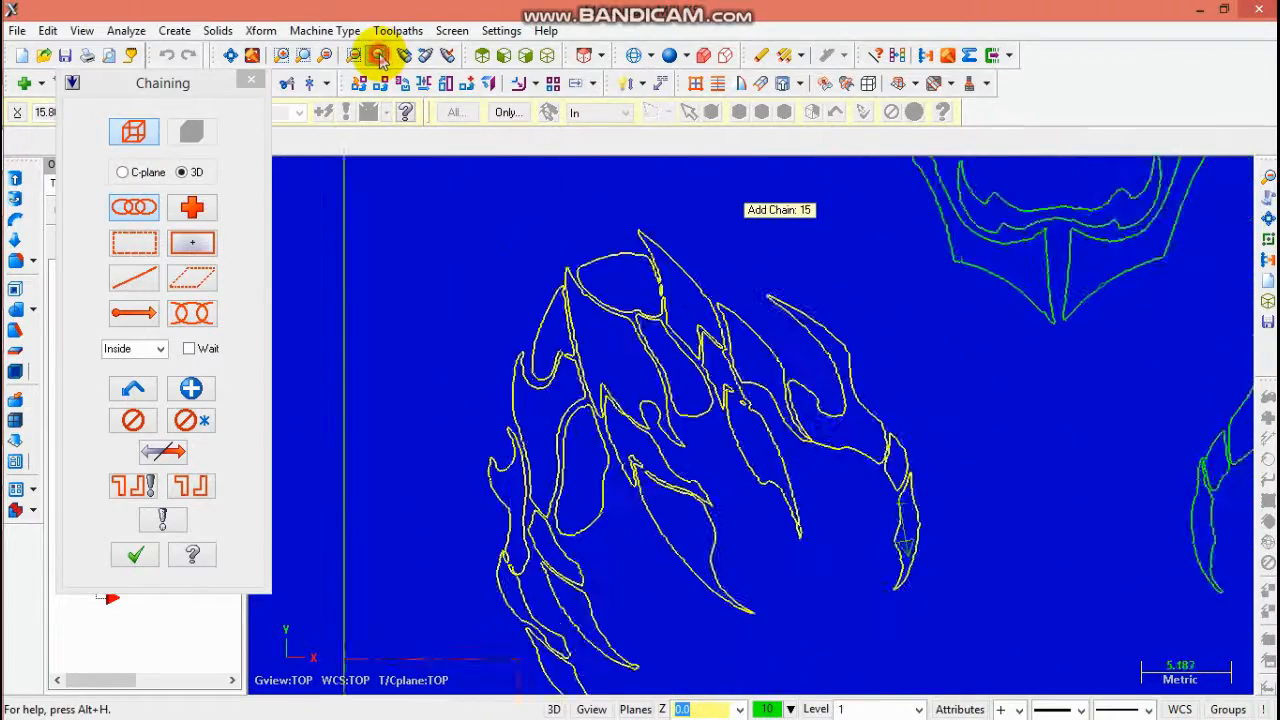
scroll(980, 420, "down", 1)
scroll(1057, 423, "up", 3)
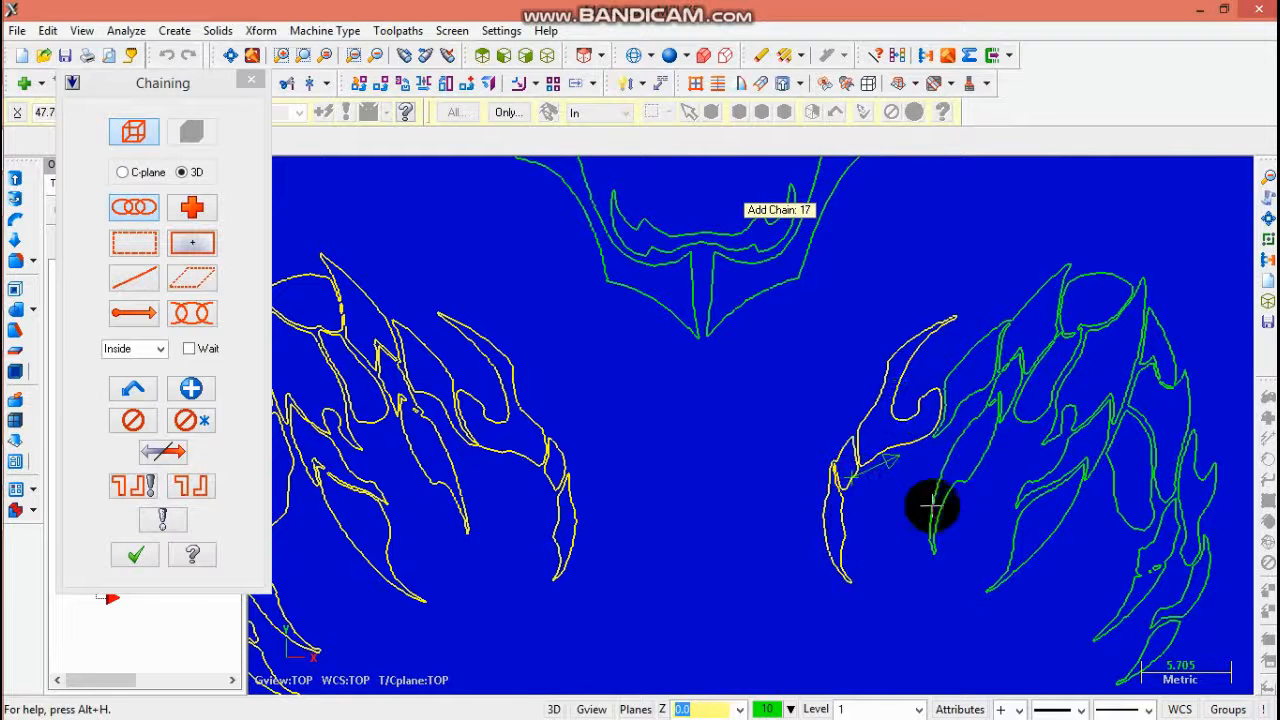
- Chain the outer contours of the right claw, ending the chain at the branch point
left_click(953, 440)
scroll(1028, 323, "up", 1)
scroll(1028, 323, "up", 1)
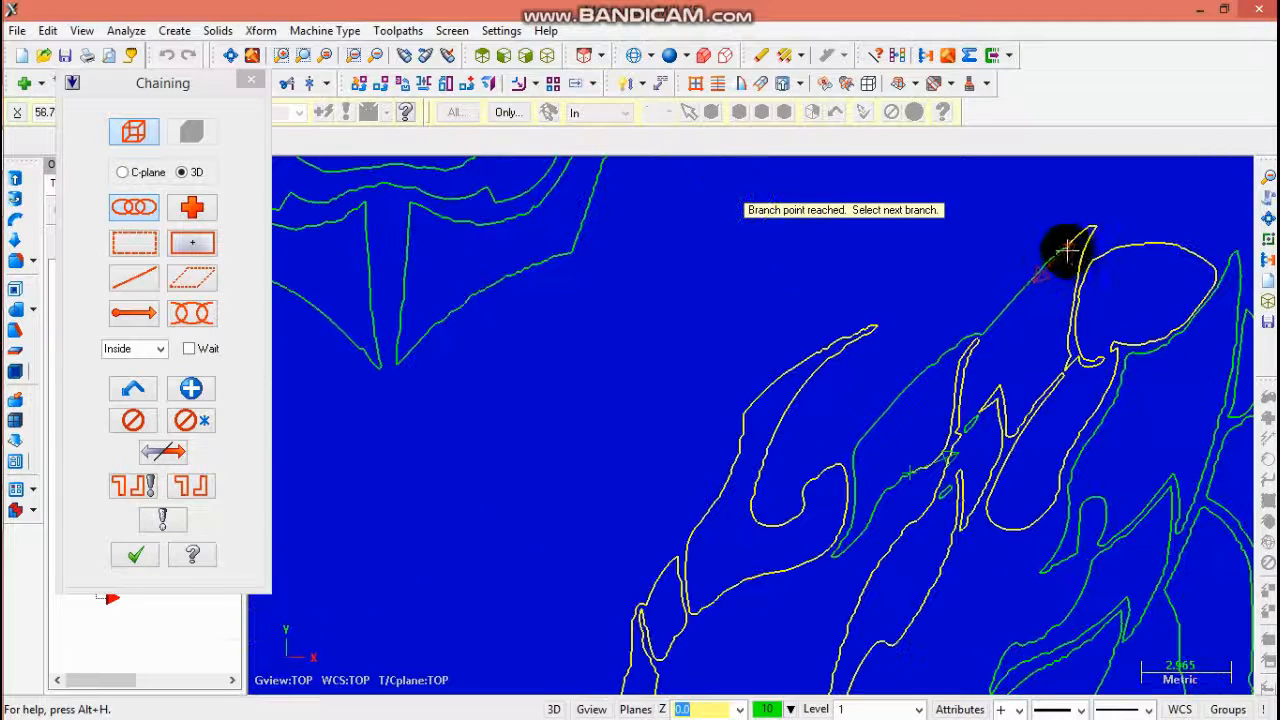
left_click(1020, 297)
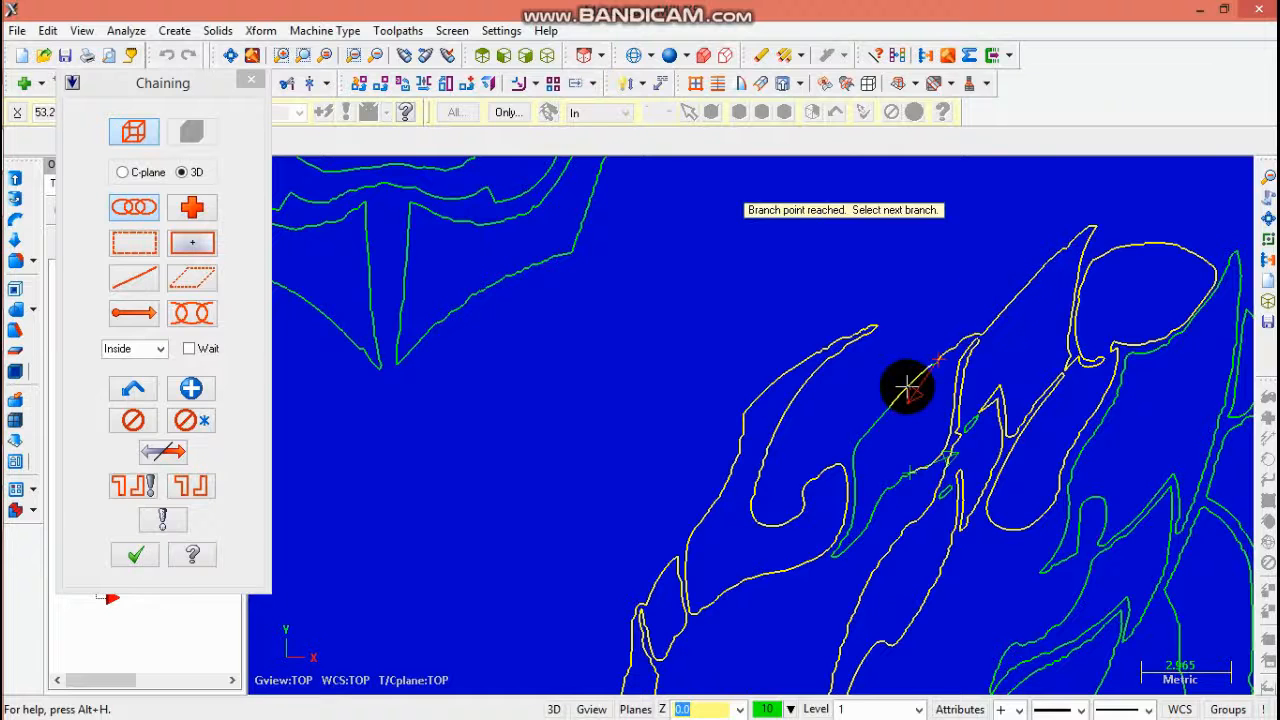
left_click(907, 387)
left_click(197, 422)
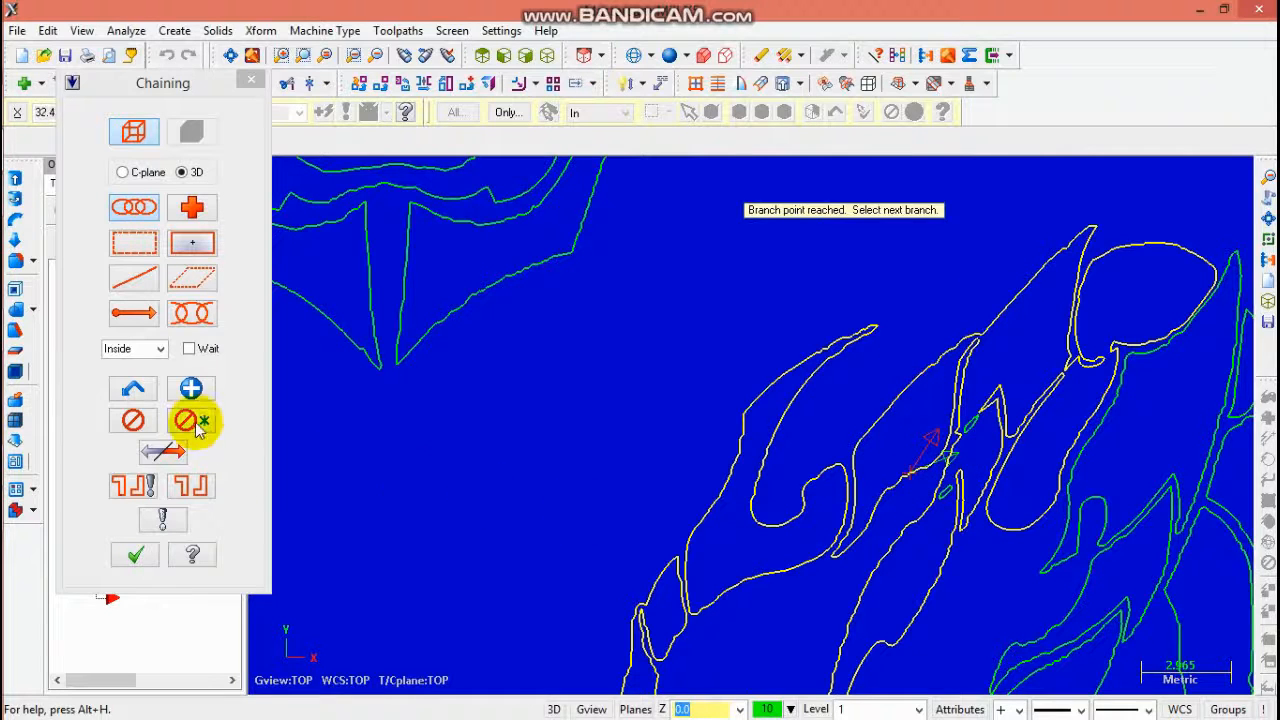
left_click(191, 388)
scroll(986, 580, "up", 1)
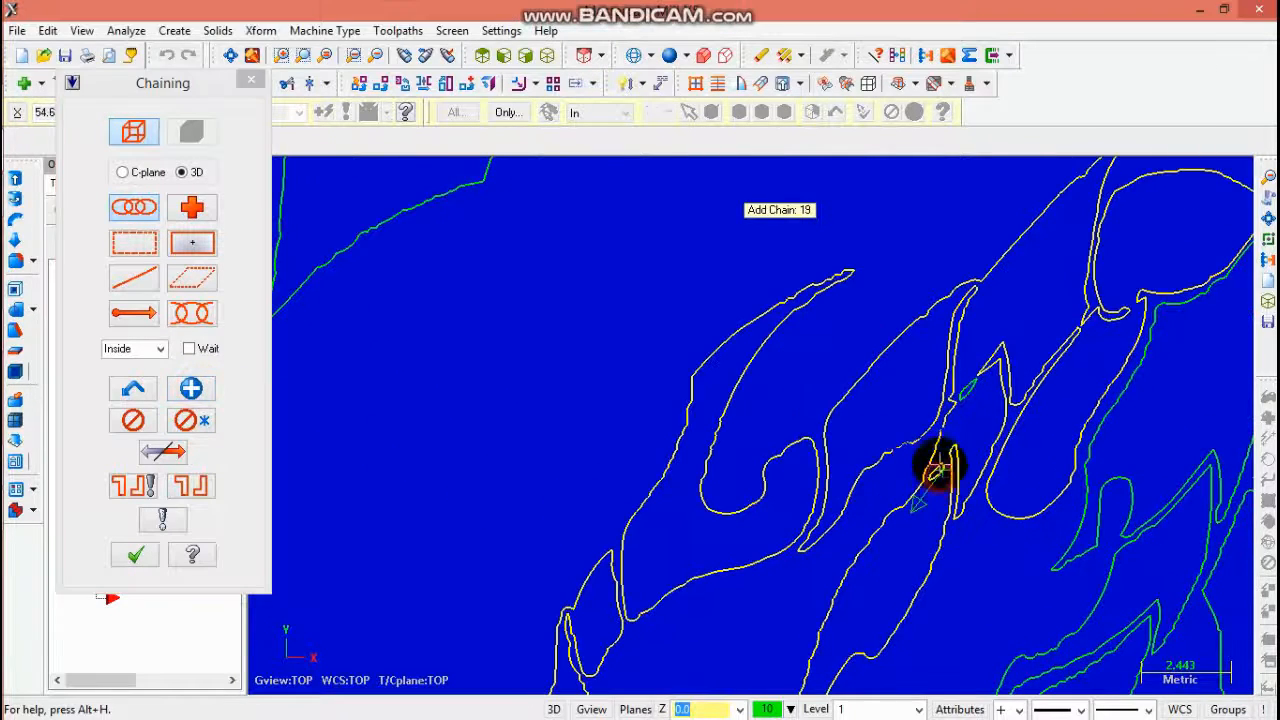
scroll(1057, 457, "down", 3)
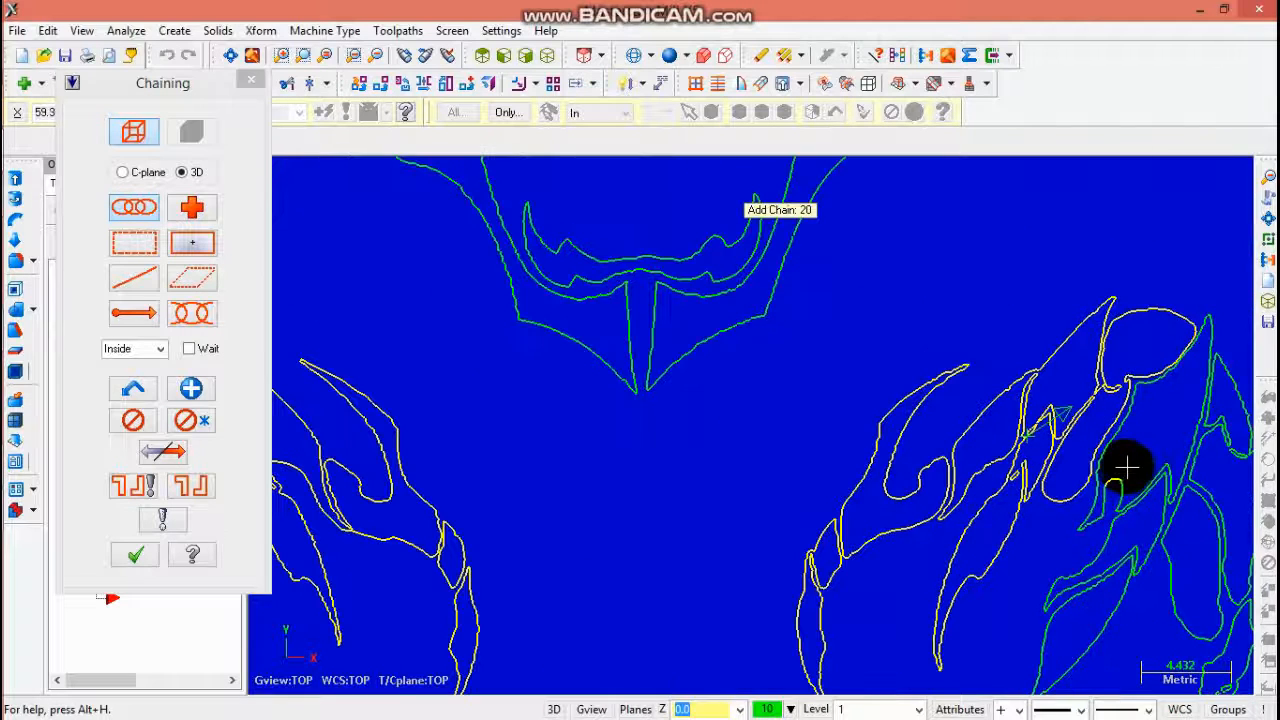
left_click(1091, 511)
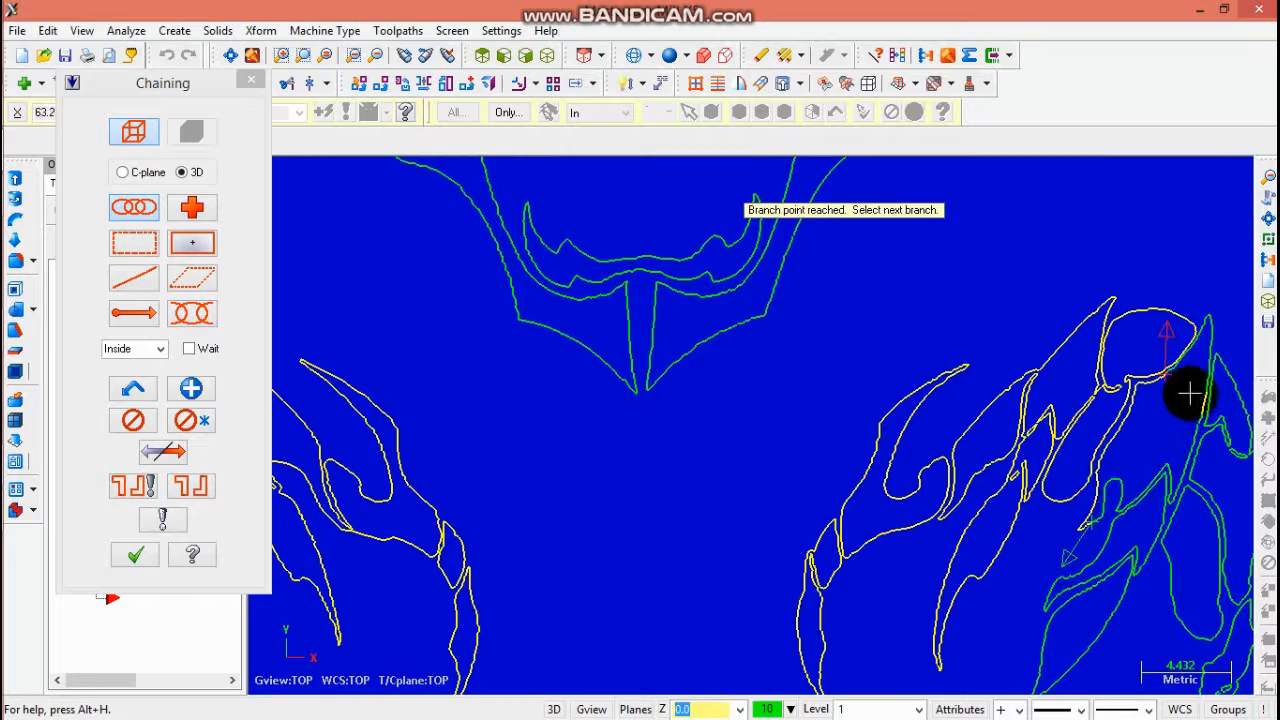
scroll(1189, 395, "up", 2)
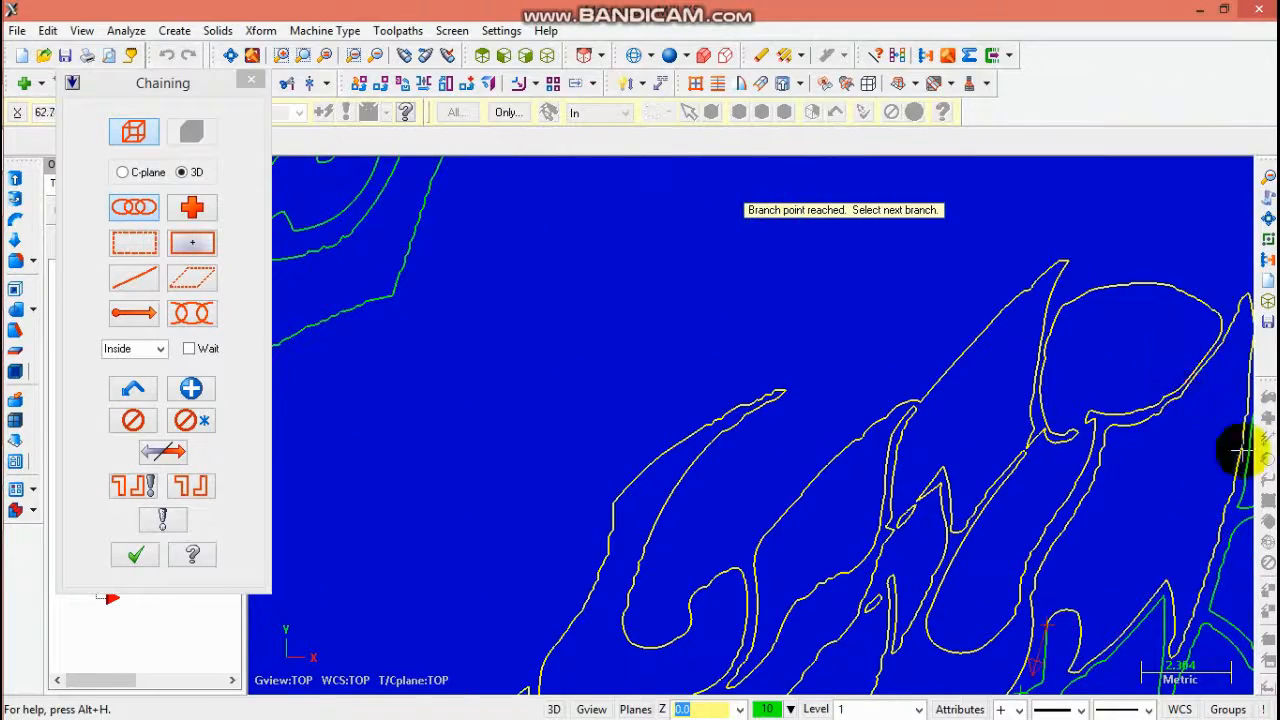
scroll(1214, 578, "down", 1)
scroll(1236, 640, "up", 1)
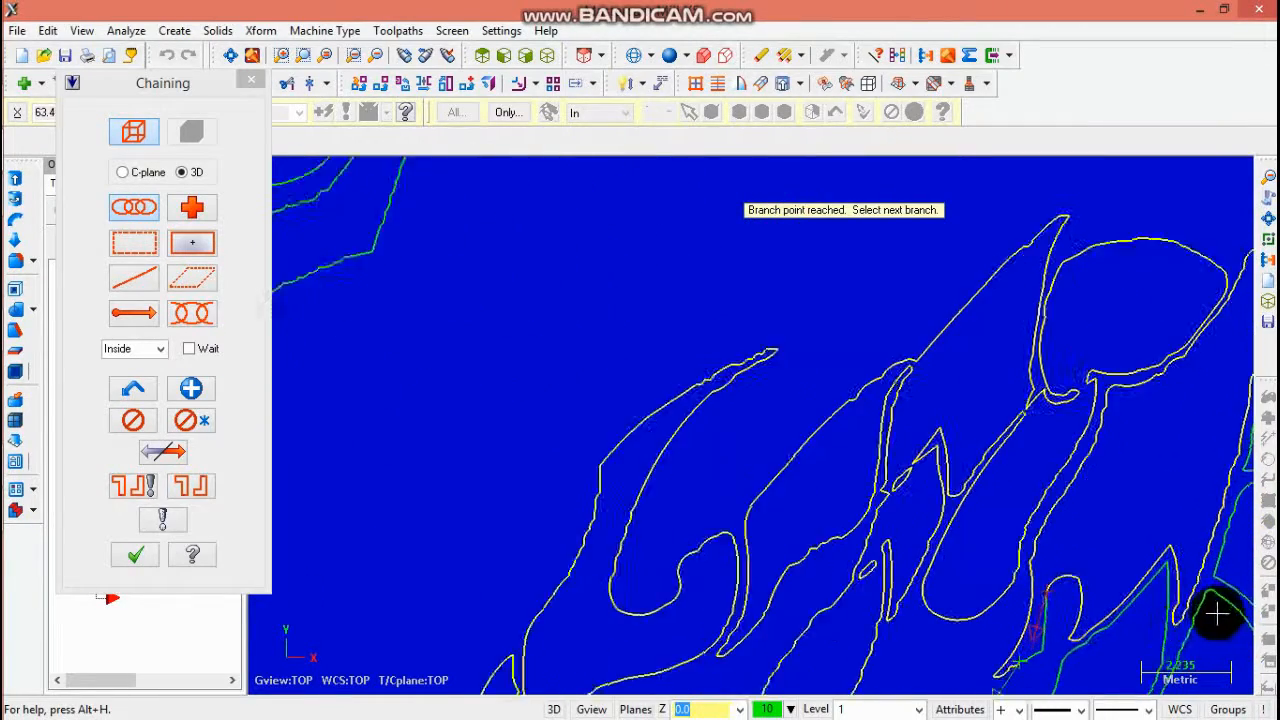
scroll(1055, 650, "down", 2)
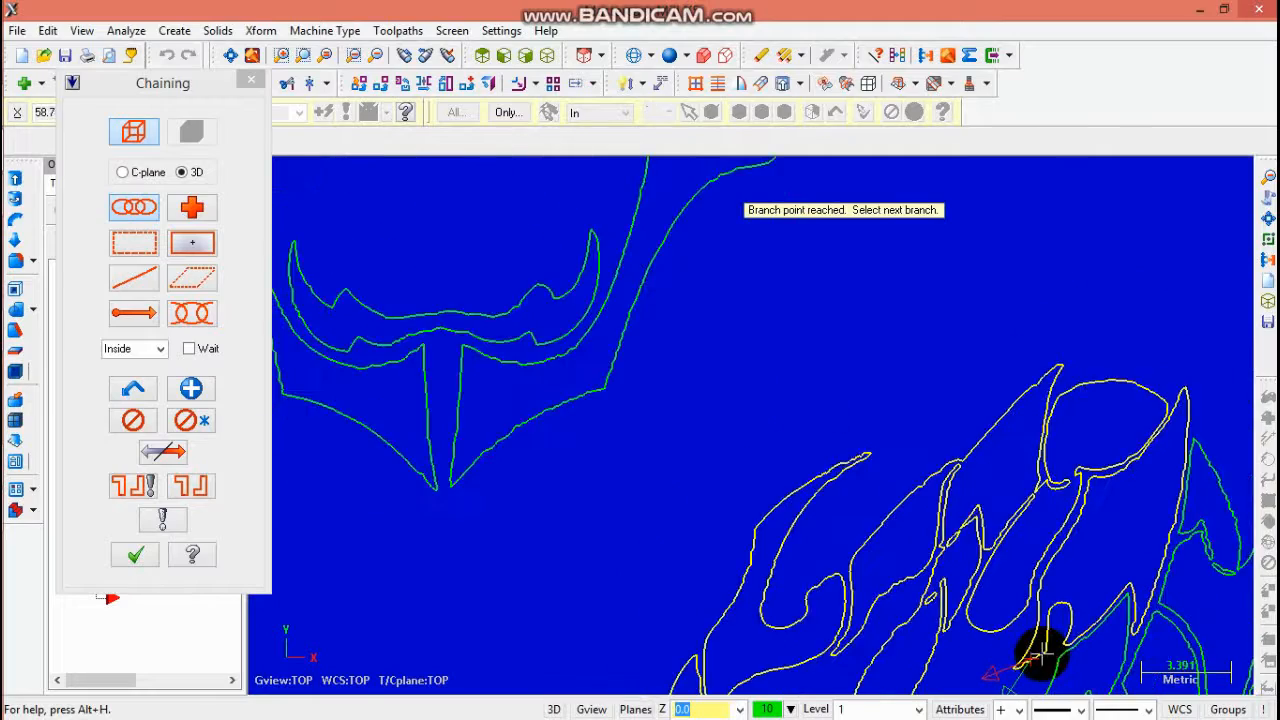
left_click(201, 393)
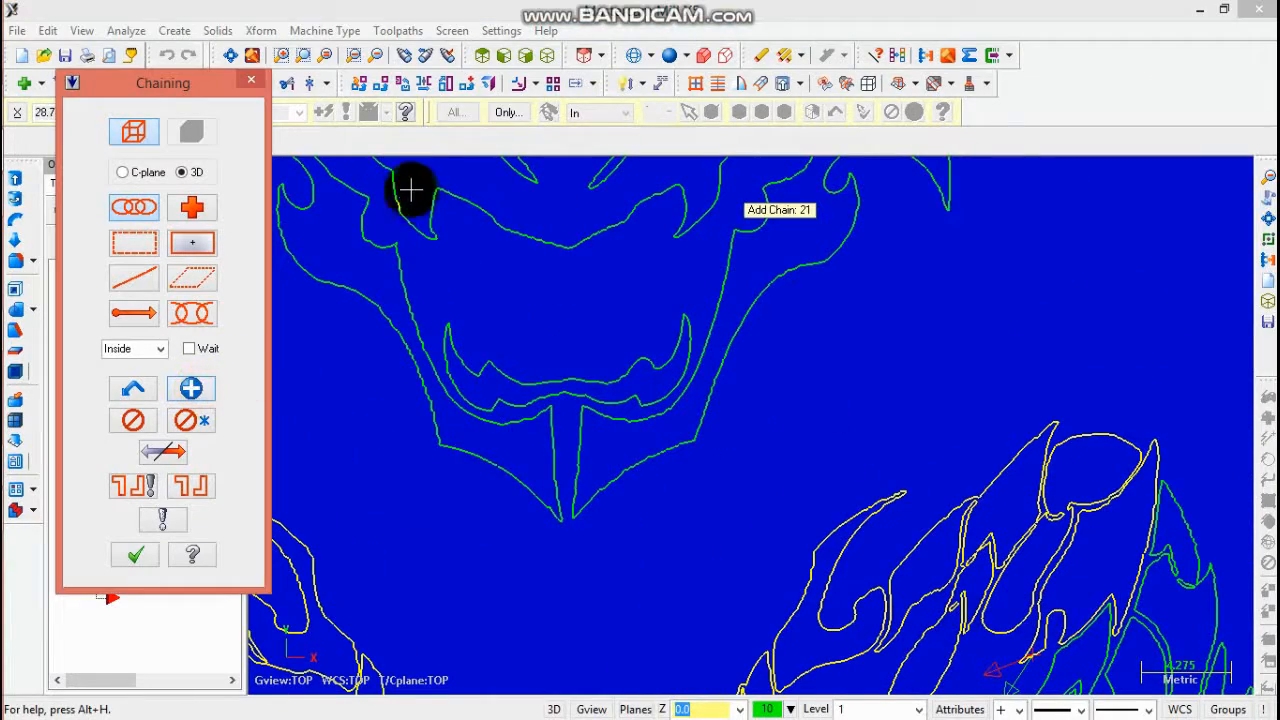
- Chain the inner strokes of the right claw one by one
double_click(375, 57)
scroll(990, 615, "up", 2)
scroll(985, 630, "down", 1)
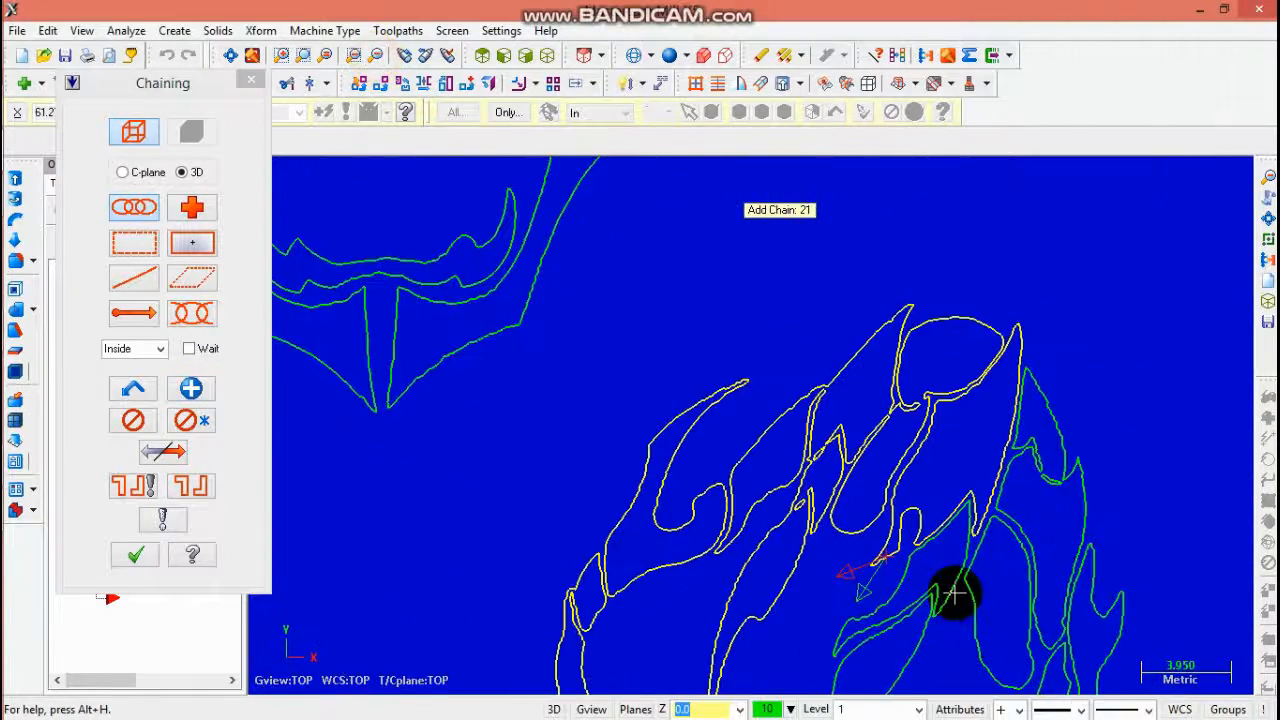
left_click(918, 652)
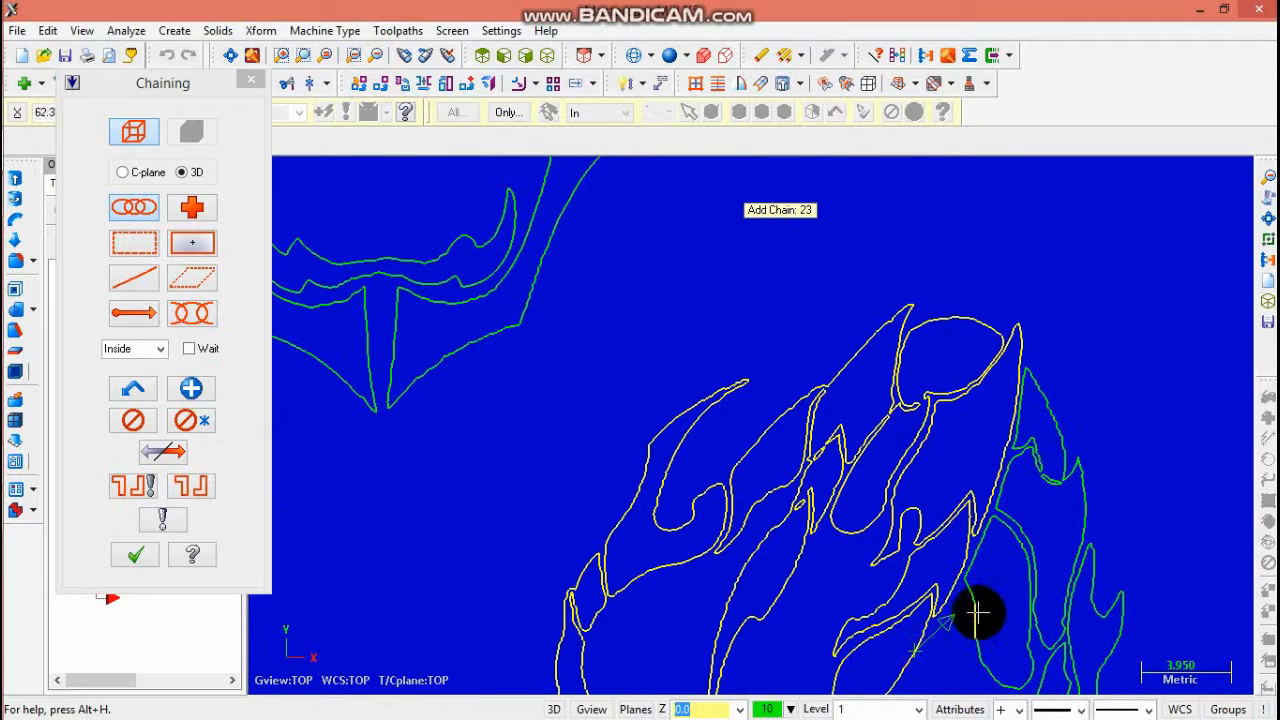
left_click(977, 612)
left_click(1059, 440)
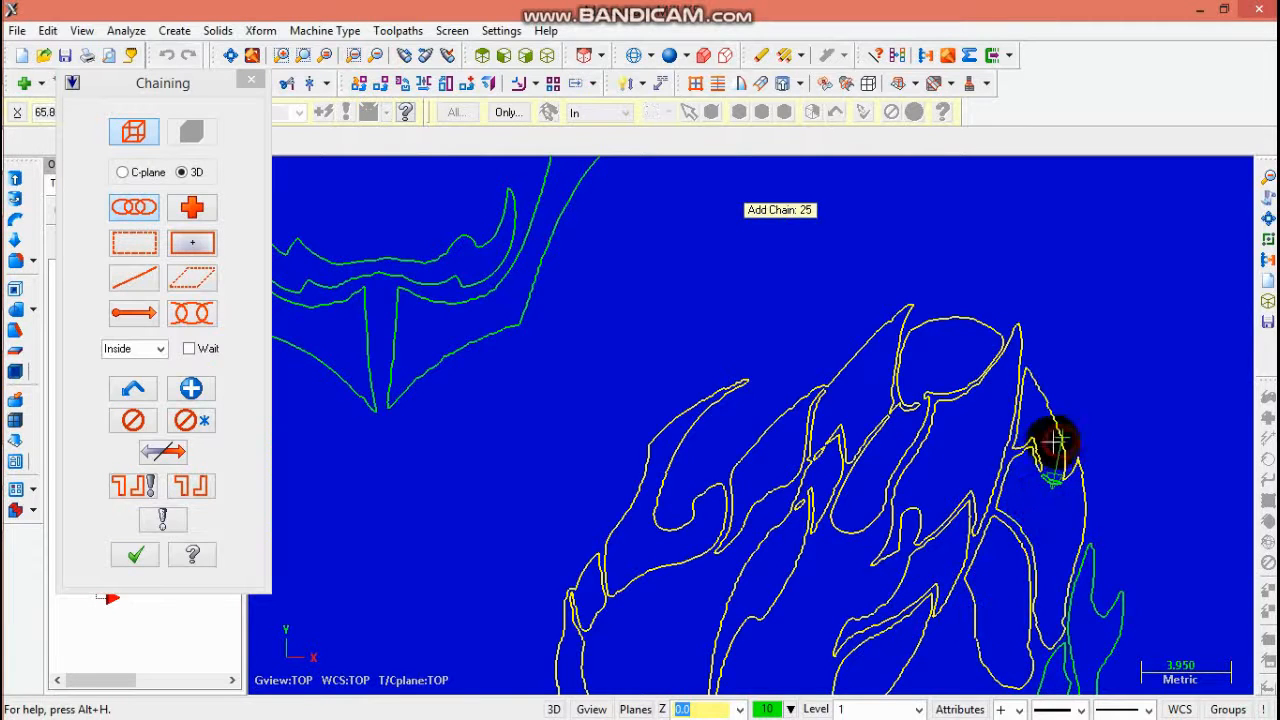
scroll(1094, 600, "down", 3)
scroll(1100, 623, "up", 3)
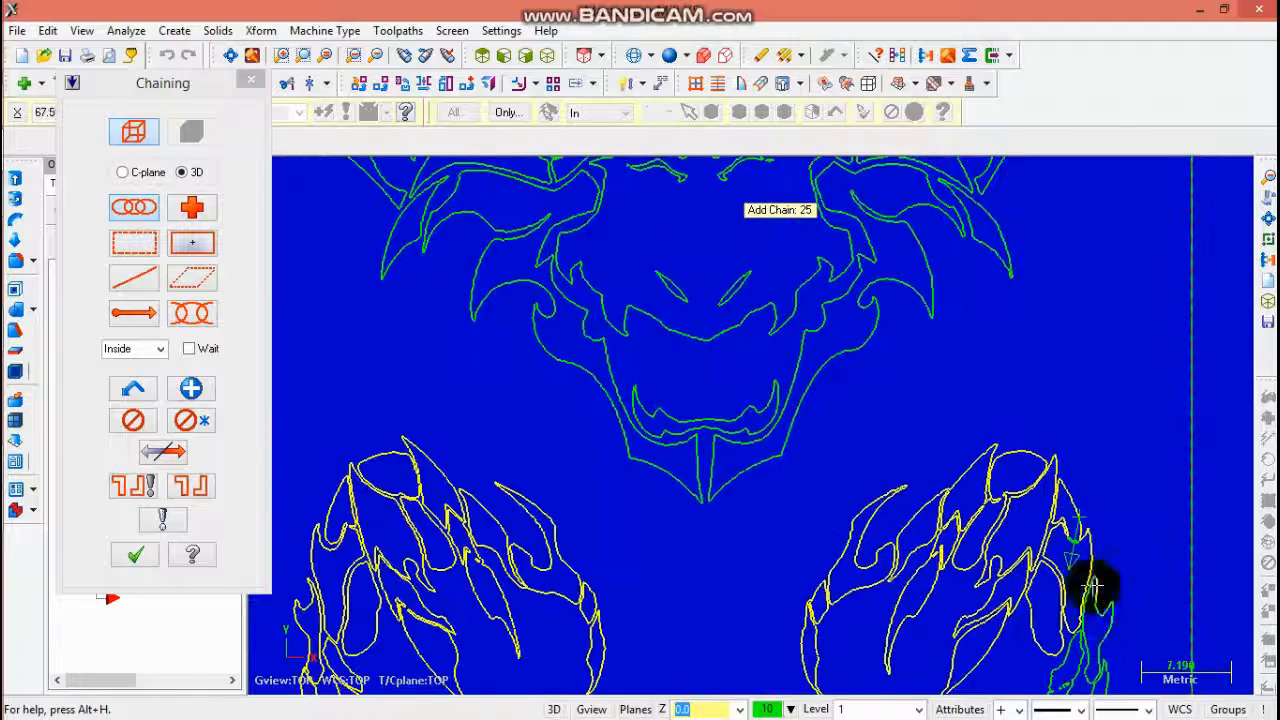
scroll(1064, 532, "up", 2)
left_click(1060, 517)
scroll(1110, 576, "down", 3)
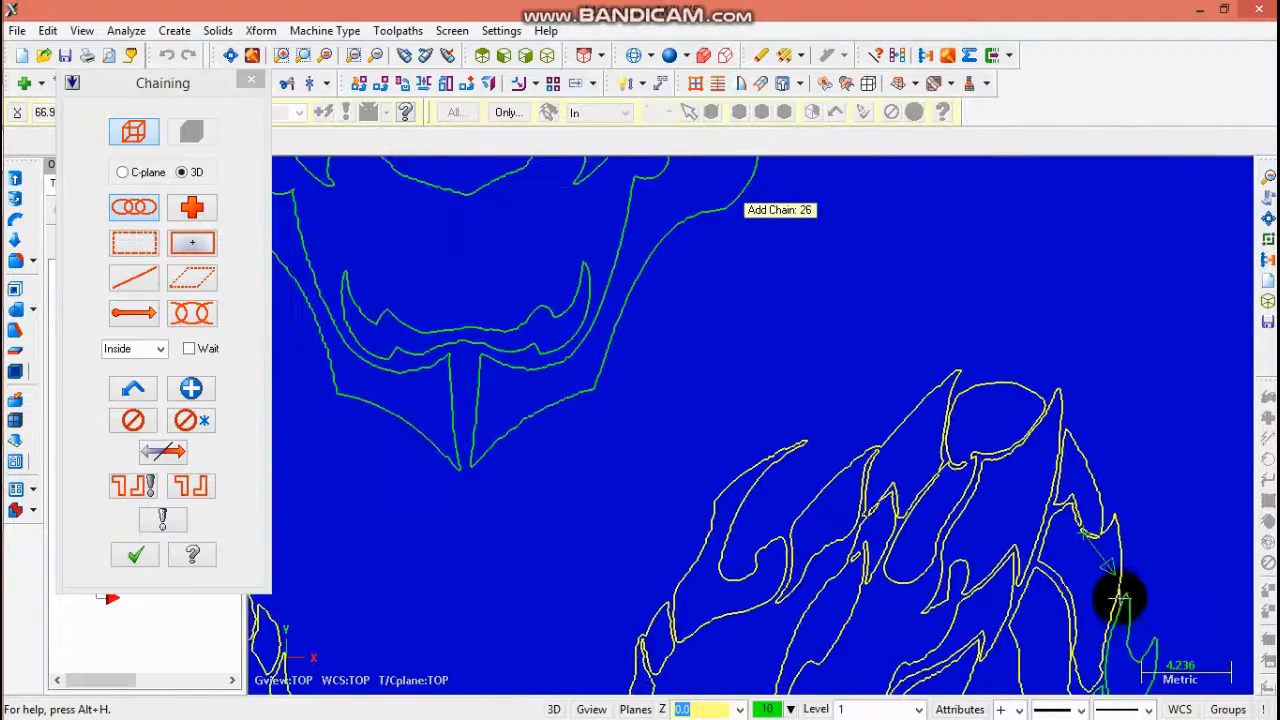
scroll(1118, 602, "up", 2)
scroll(1124, 612, "down", 1)
left_click(1124, 614)
scroll(1126, 630, "down", 3)
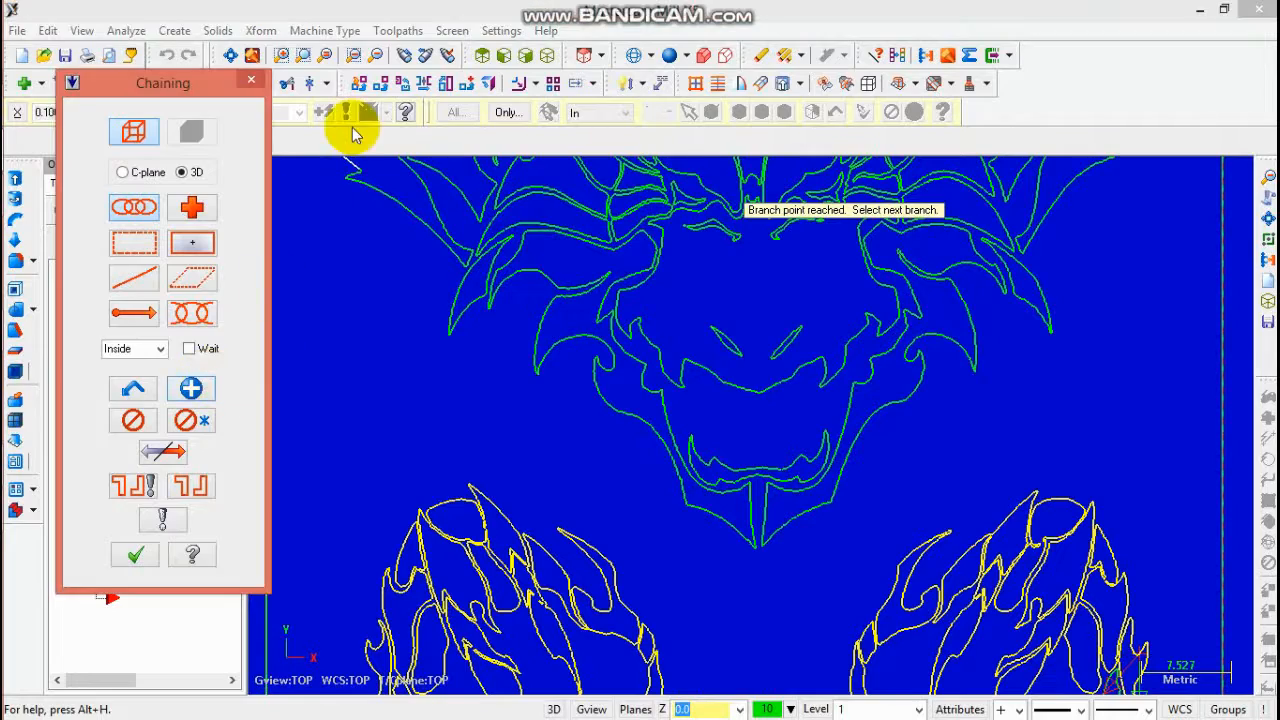
- Start a new chain and select the contours at the right claw's lower tip
left_click(376, 56)
left_click(376, 56)
left_click(376, 56)
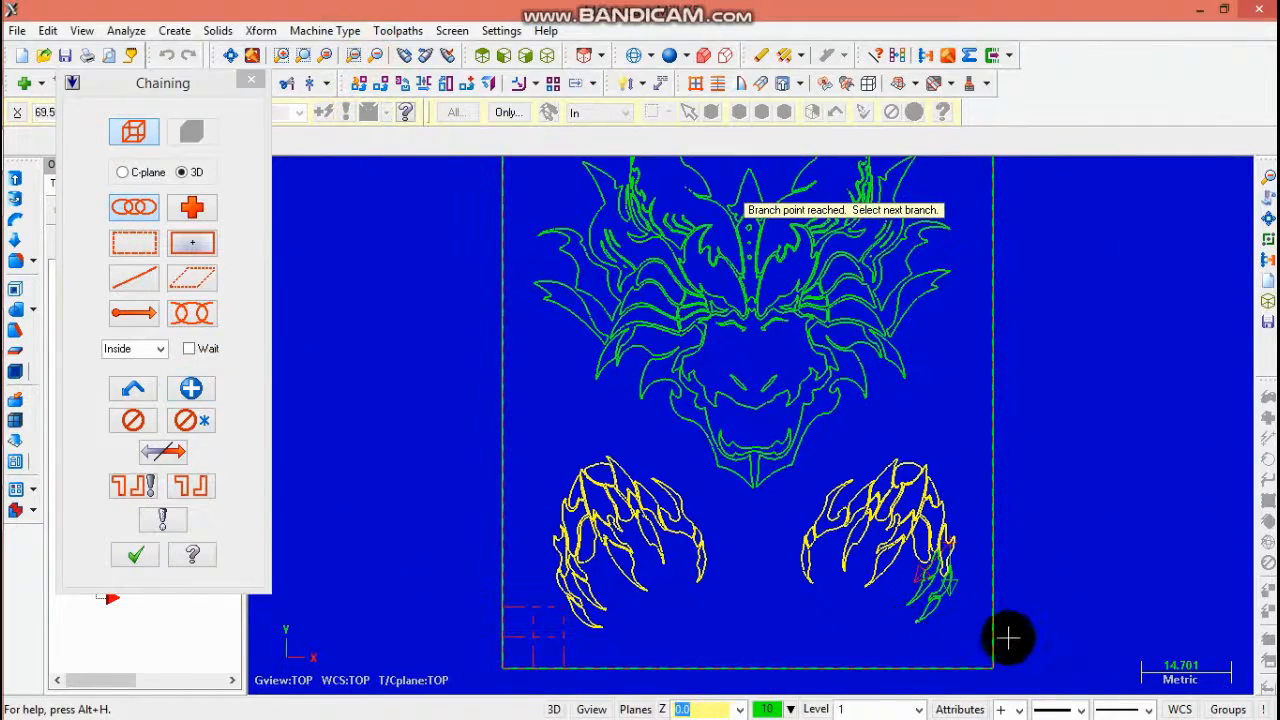
scroll(986, 608, "up", 3)
scroll(932, 588, "up", 2)
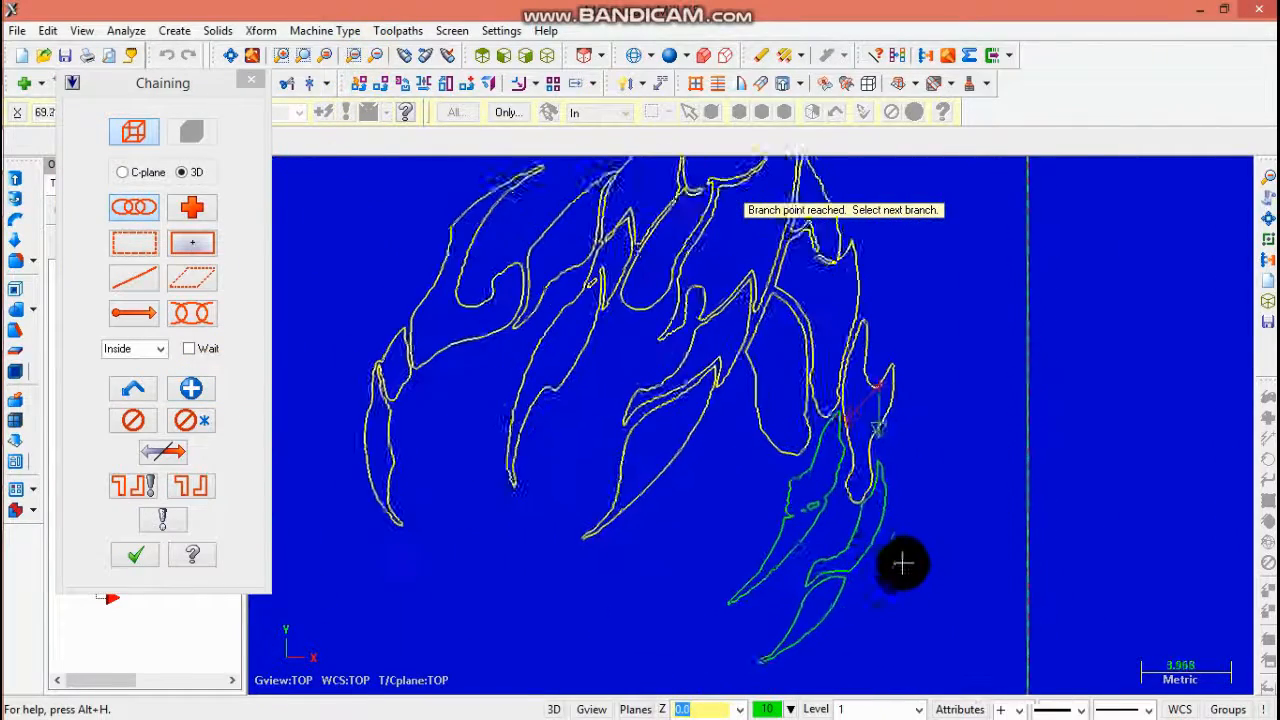
left_click(190, 388)
left_click(879, 514)
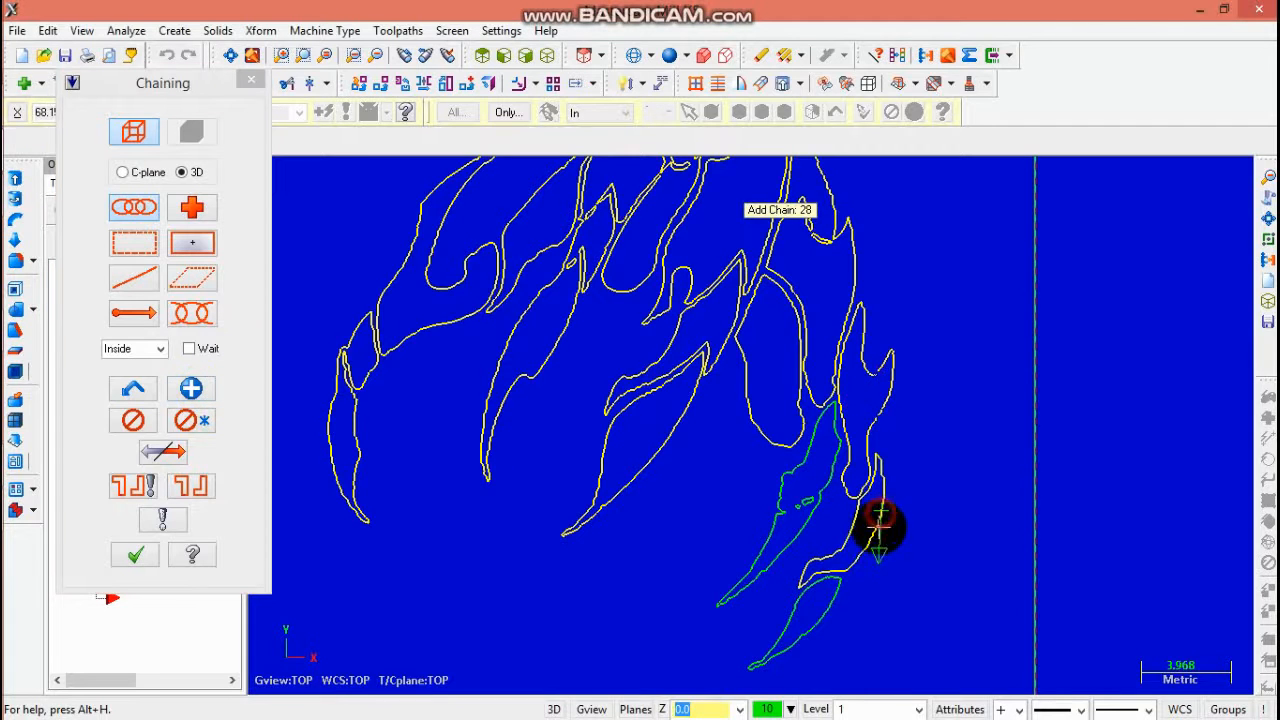
left_click(834, 606)
left_click(779, 555)
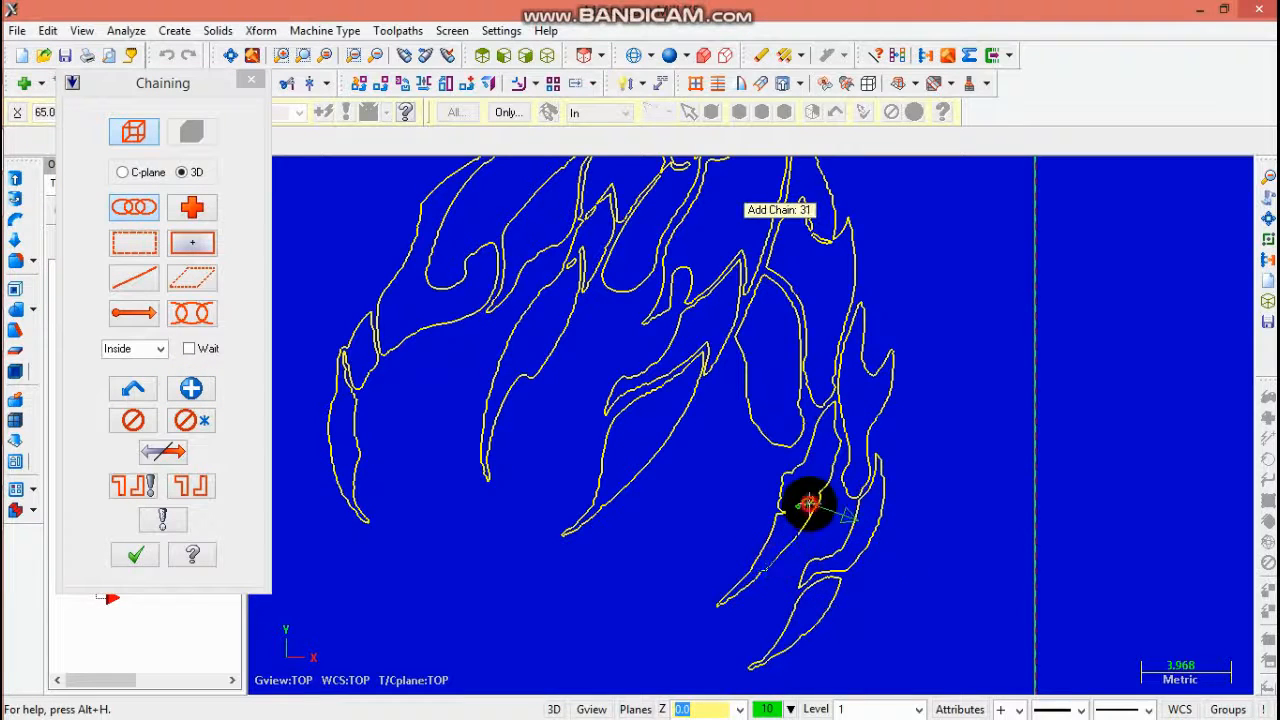
left_click(800, 510)
scroll(503, 600, "down", 3)
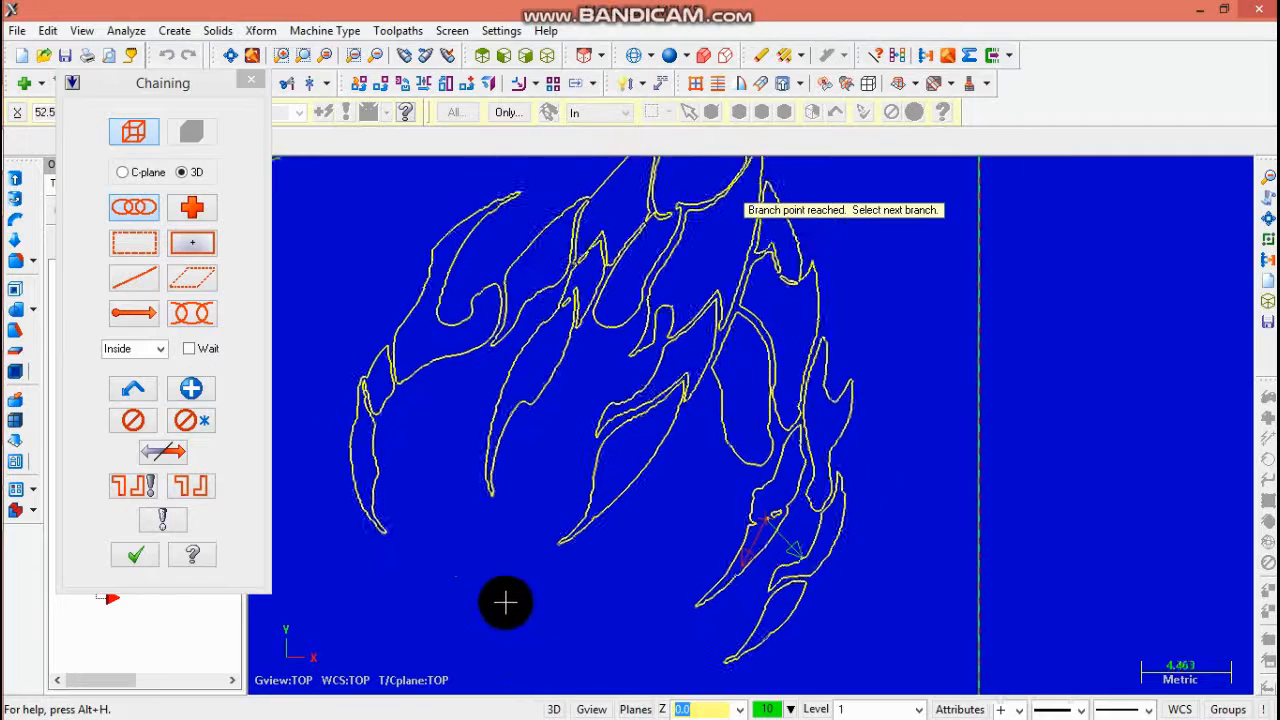
- Confirm the chaining and accept the engraving parameters to generate the third engraving toolpath
left_click(135, 554)
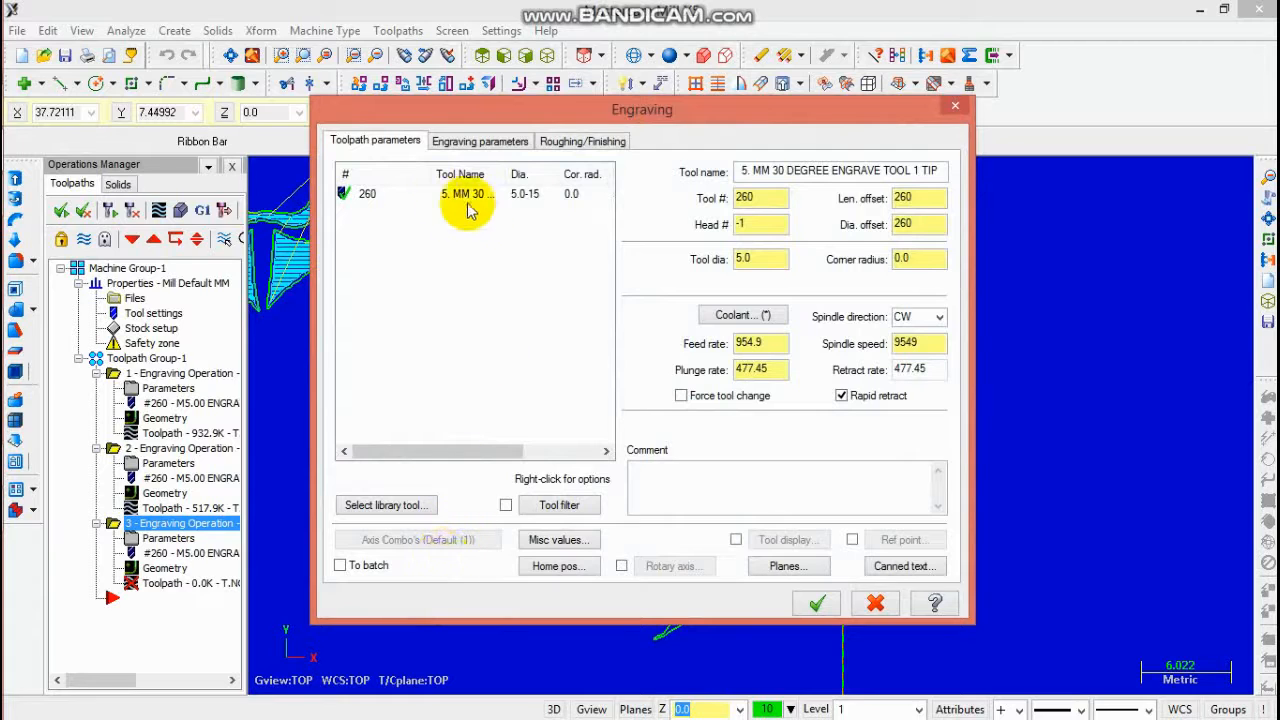
left_click(477, 141)
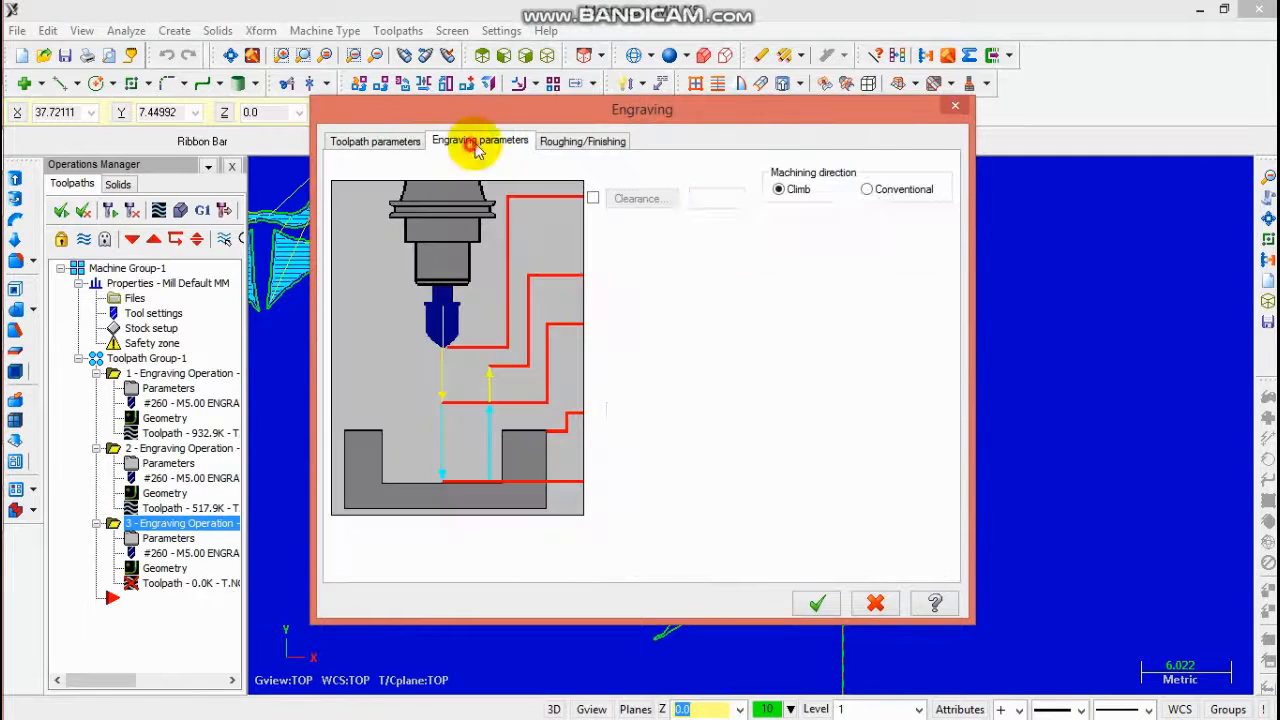
left_click(815, 601)
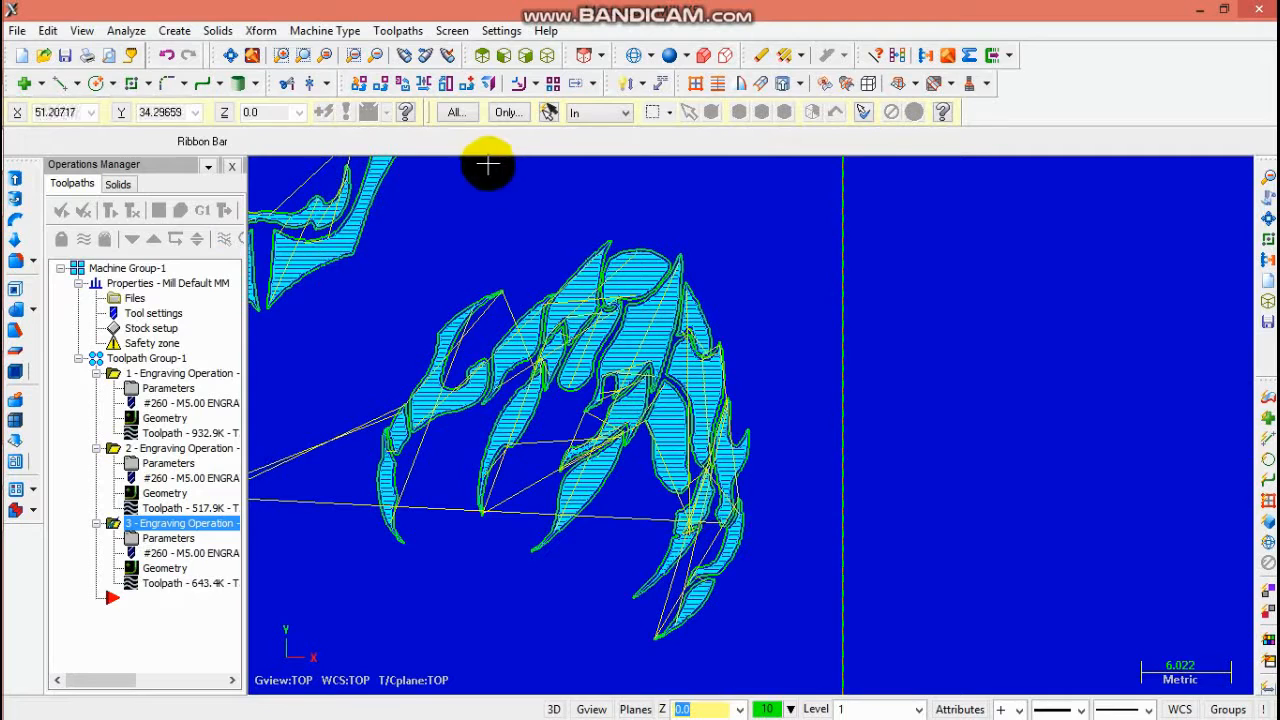
- Run Verify simulation on all three engraving operations, viewing the stock in isometric
left_click(229, 57)
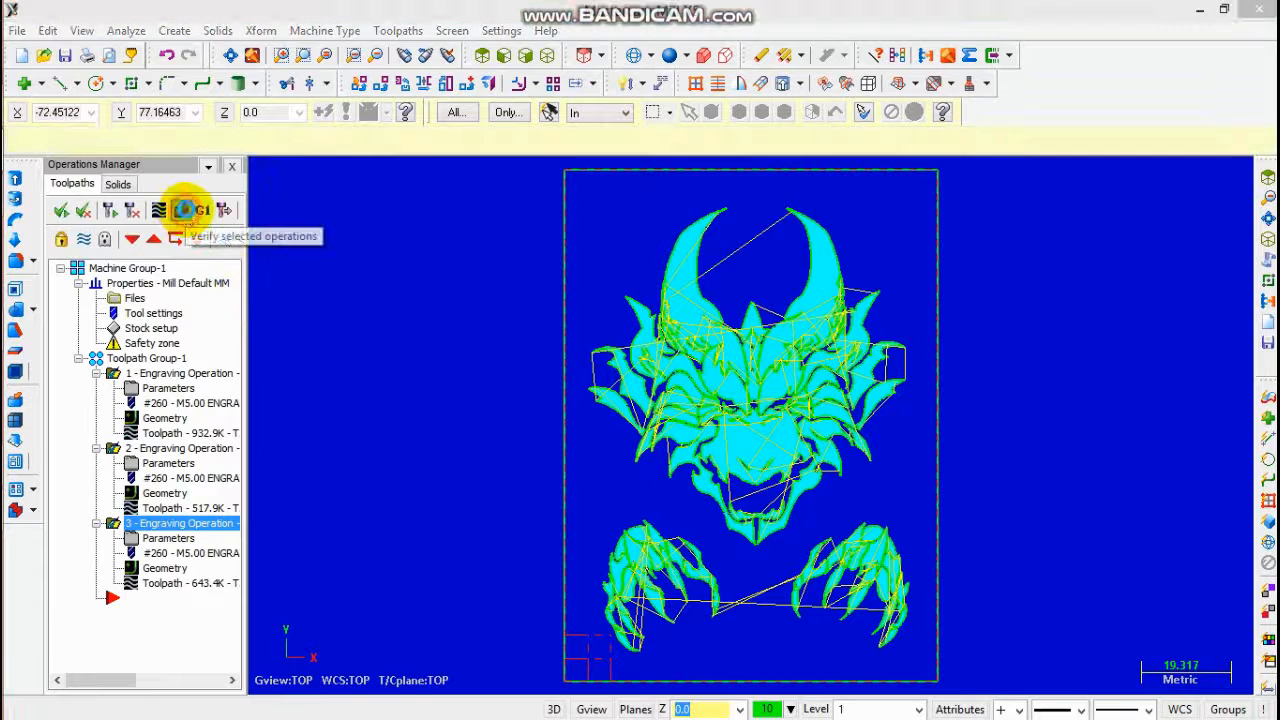
left_click(183, 212)
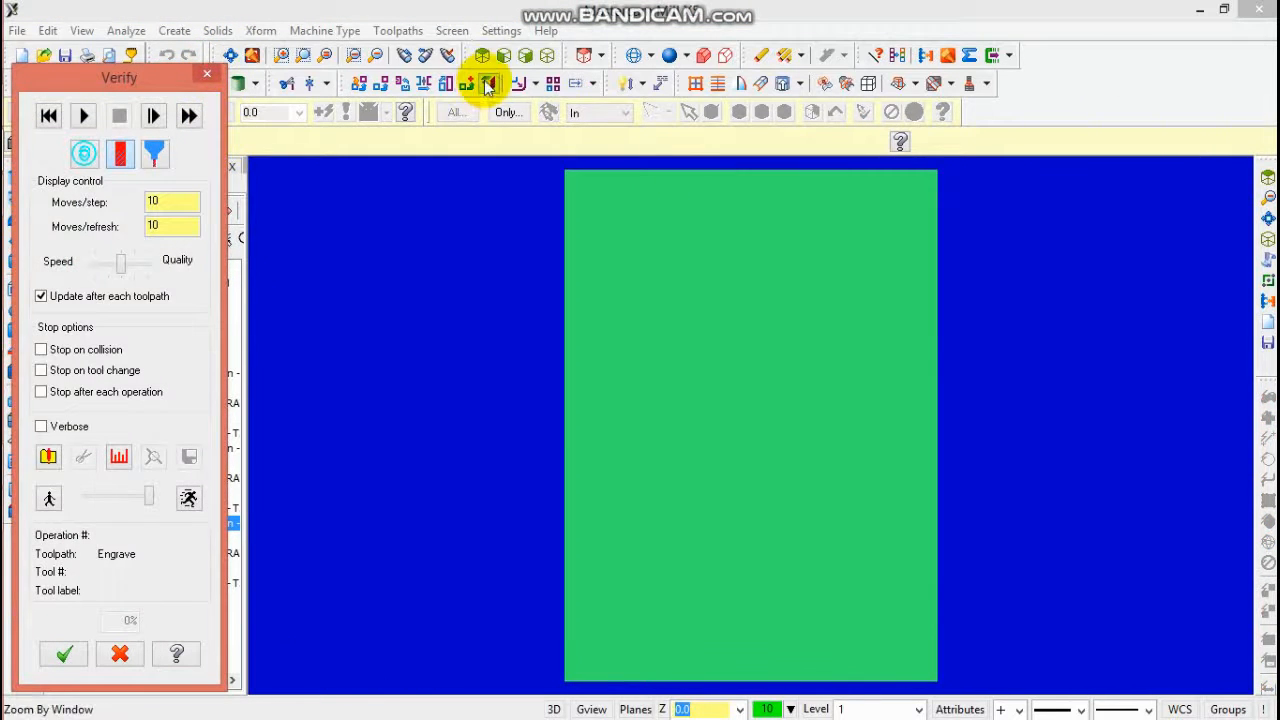
left_click(541, 56)
left_click(230, 55)
left_click(375, 57)
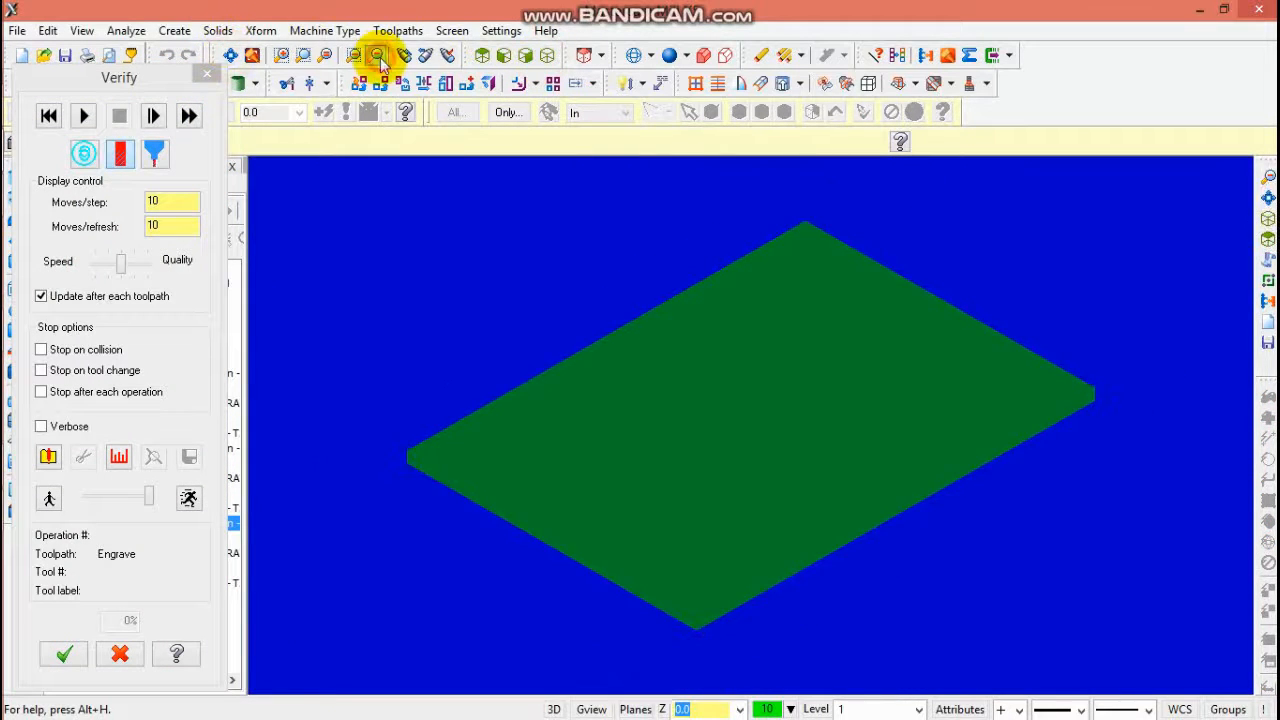
left_click(84, 115)
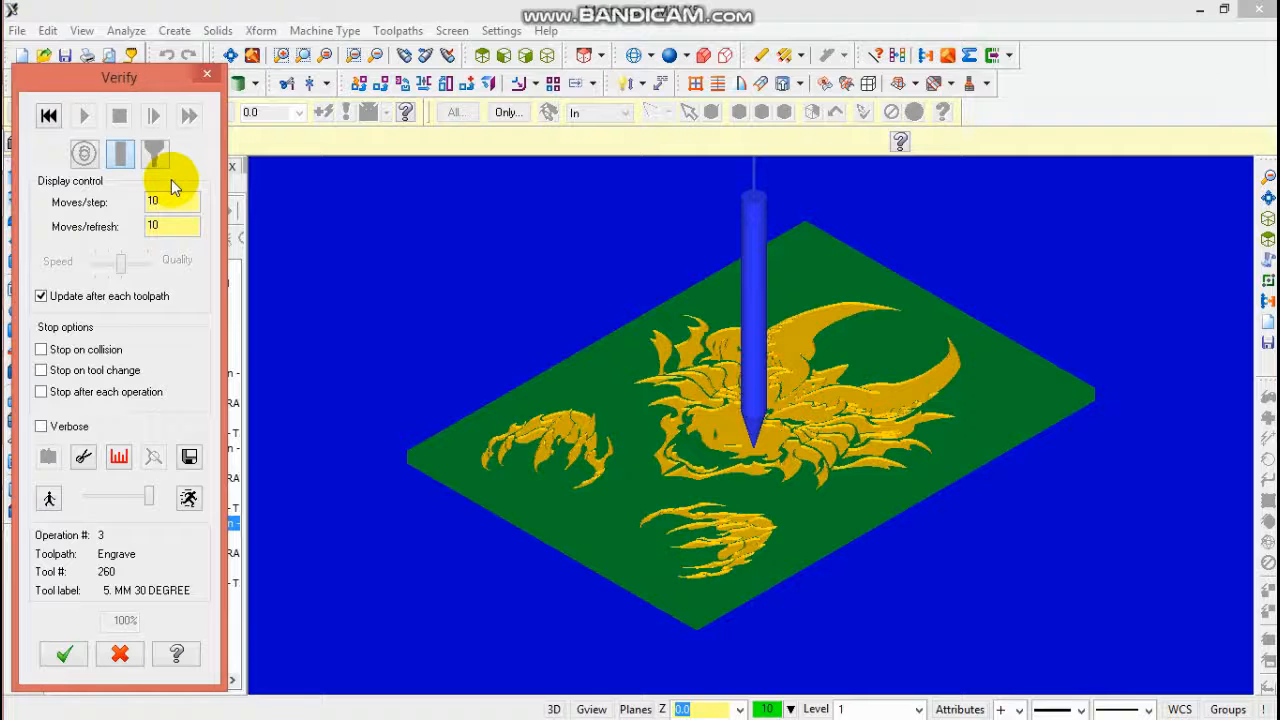
- Rotate the simulated stock to inspect the engraved face and claws, then close Verify
middle_click_drag(851, 480, 595, 482)
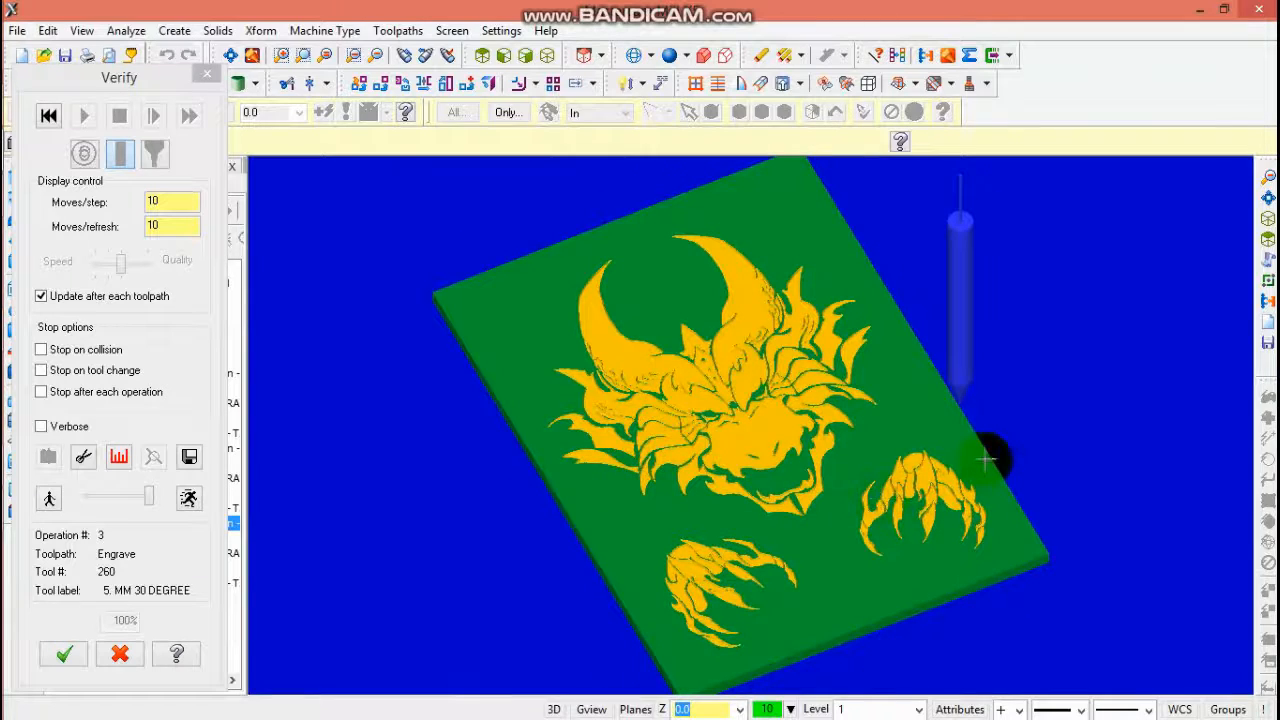
middle_click_drag(986, 460, 1137, 454)
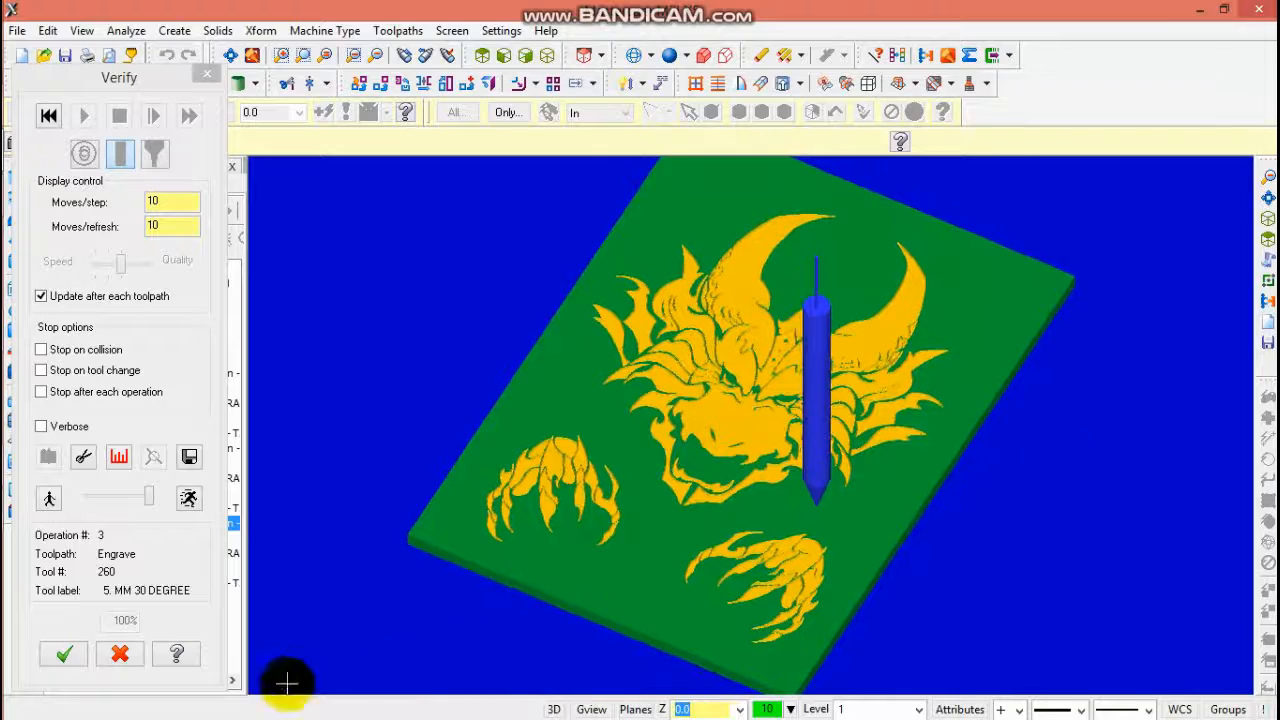
left_click(65, 654)
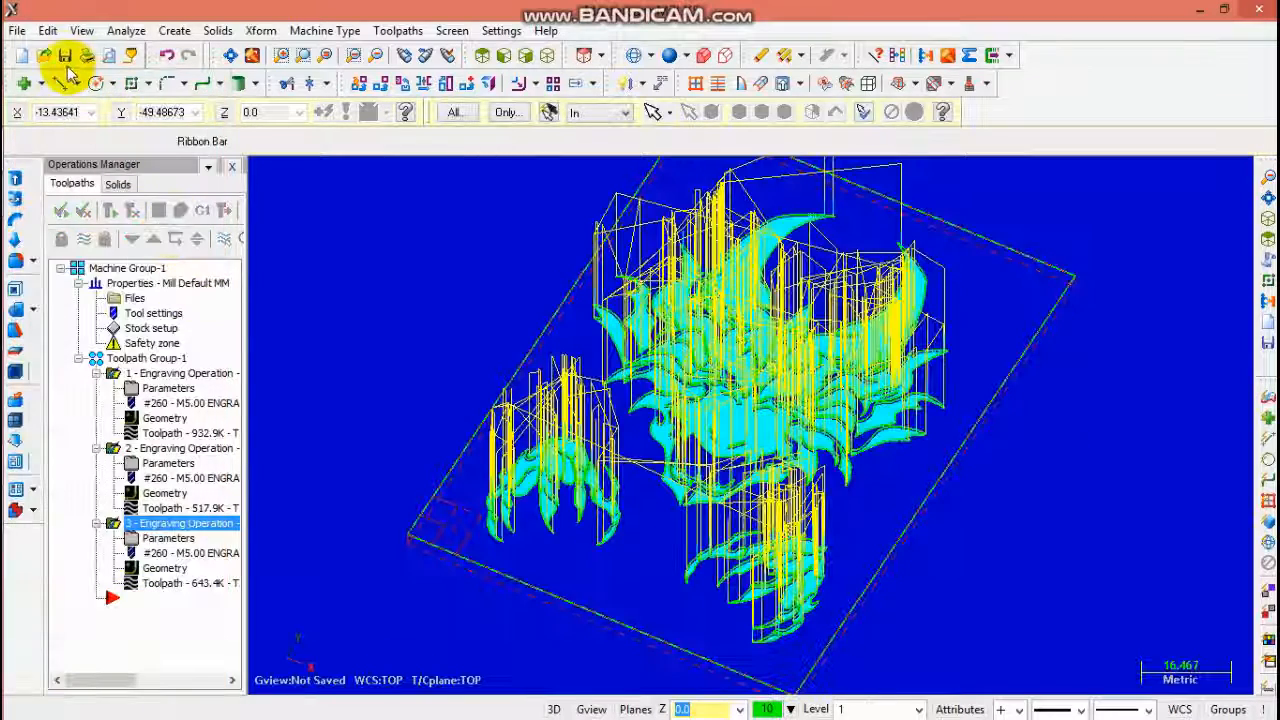
- Save the file as T35 in the MCX folder
left_click(64, 55)
type("T")
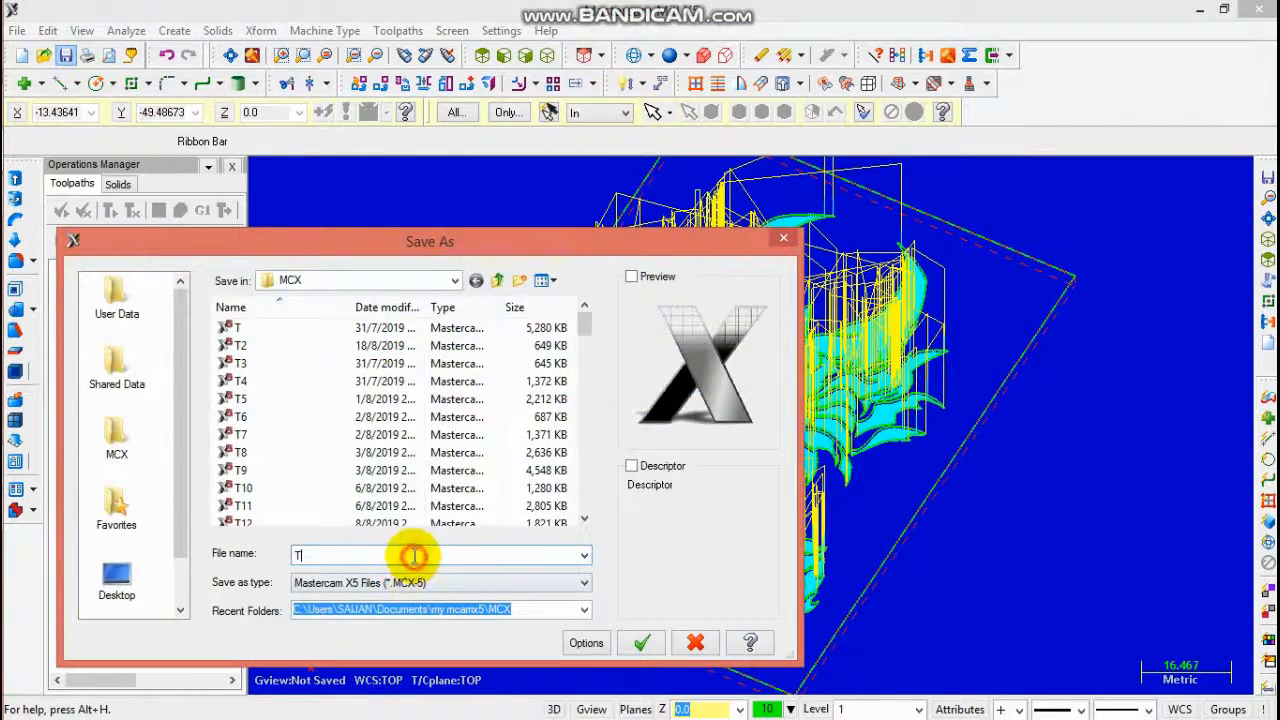
type("34")
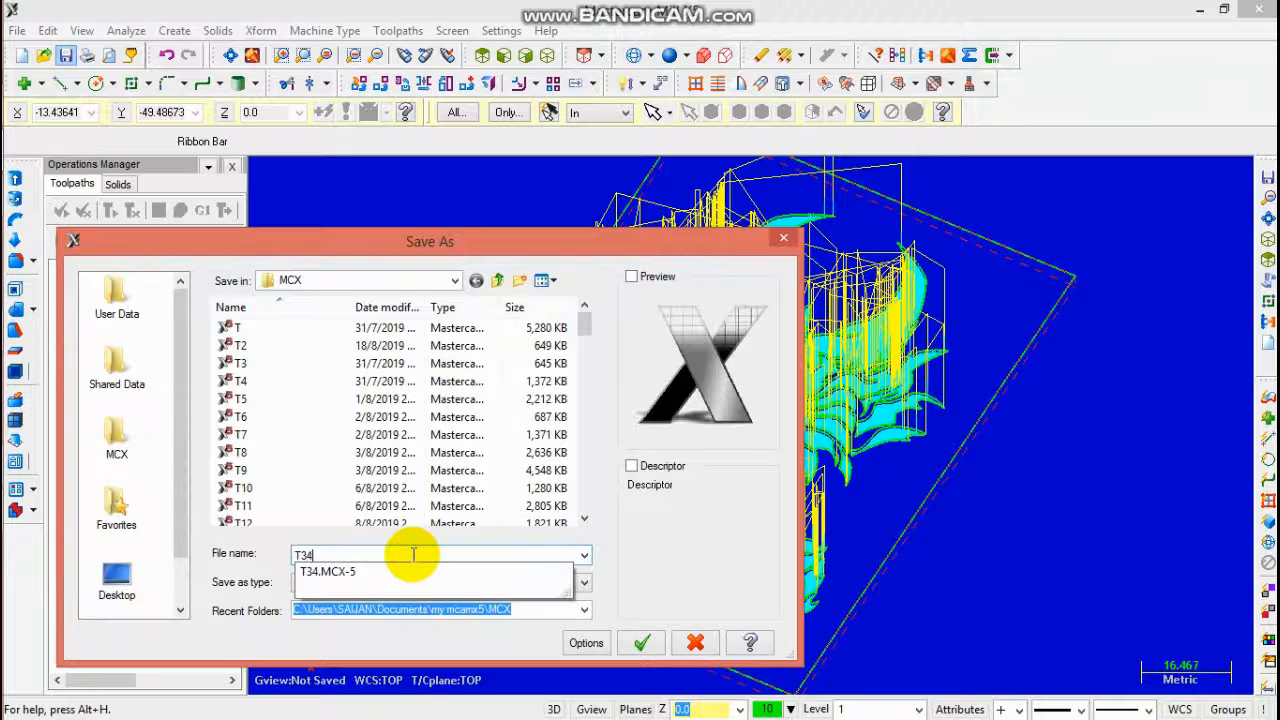
key("BackSpace")
key("BackSpace")
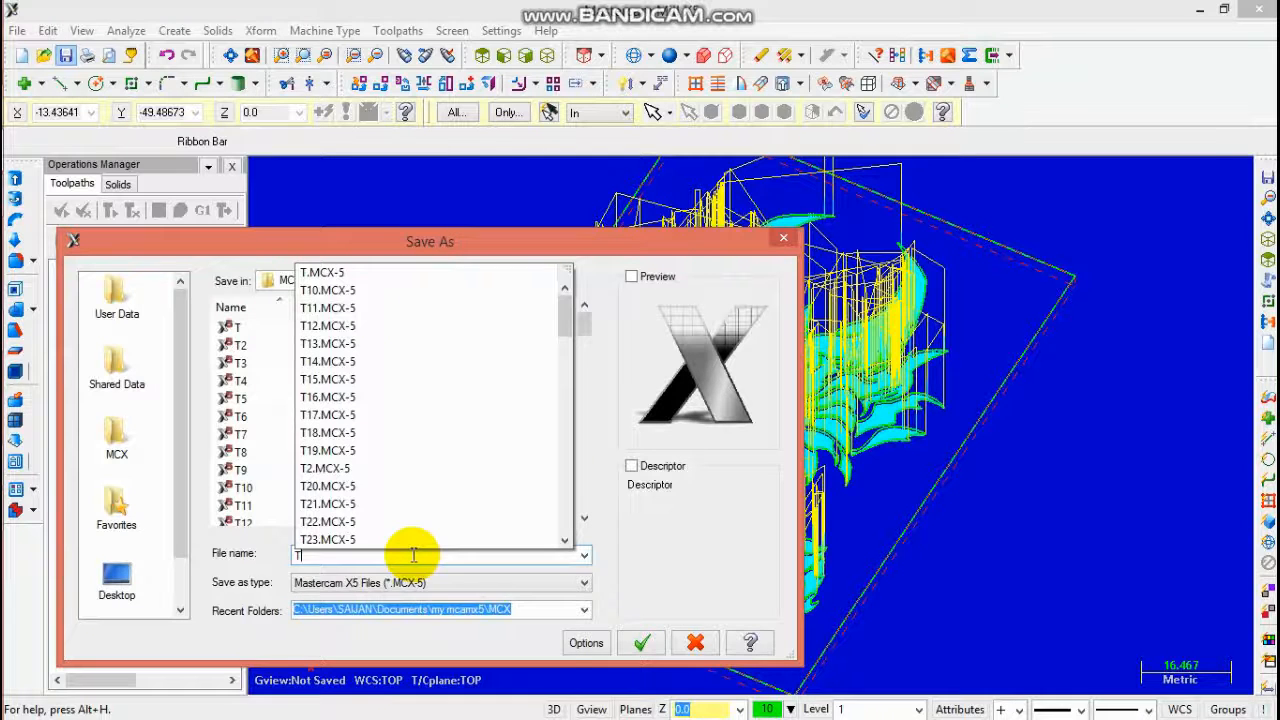
type("35")
key("Return")
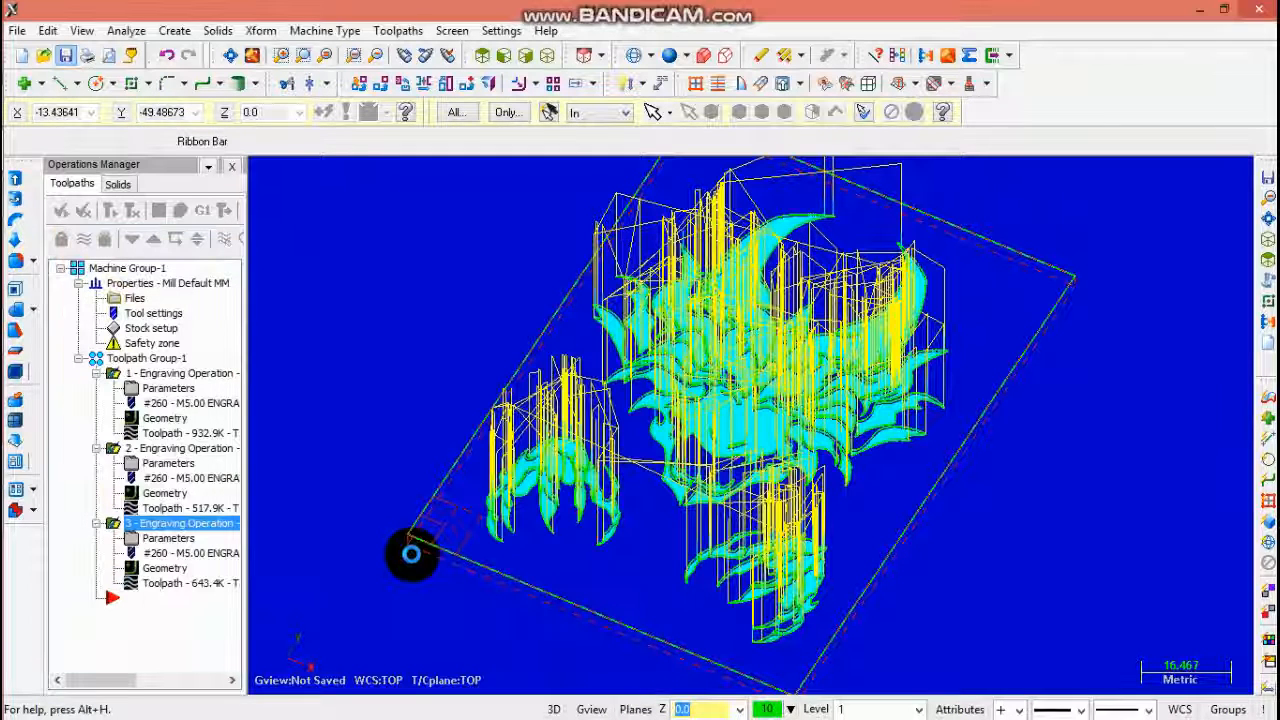